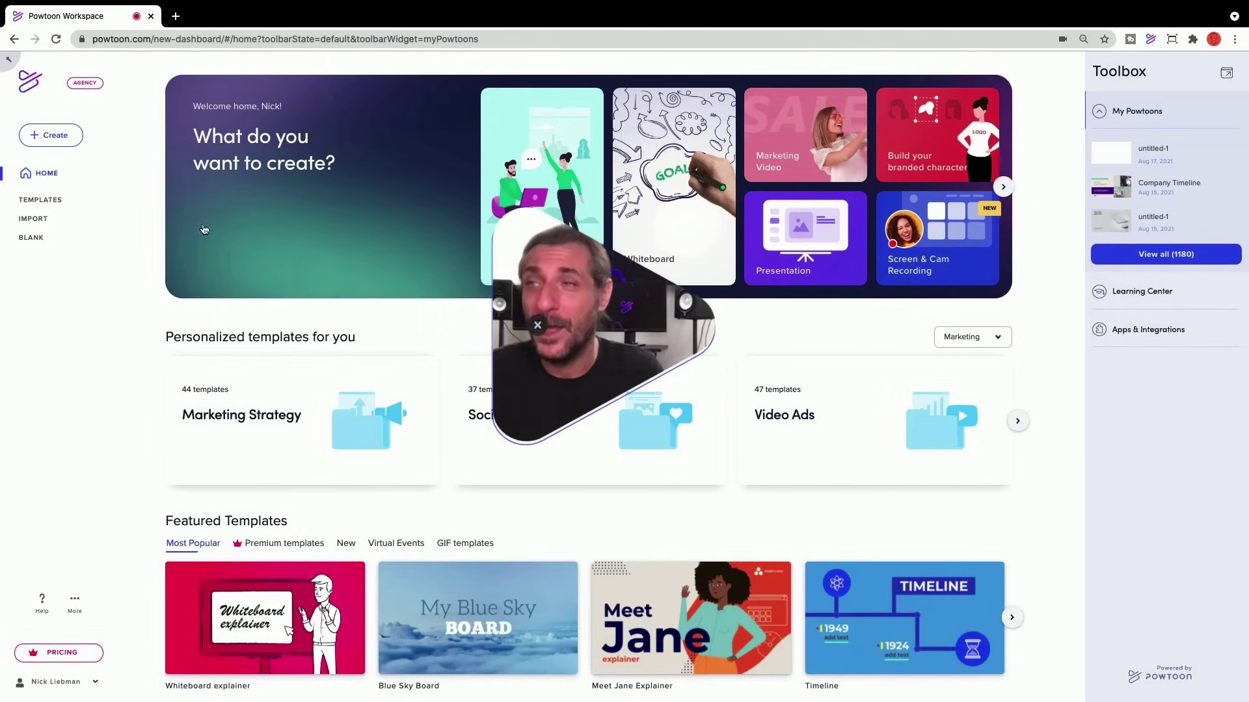
# Search the template gallery for 'presentation' and browse the matching templates.
pyautogui.click(58, 200)
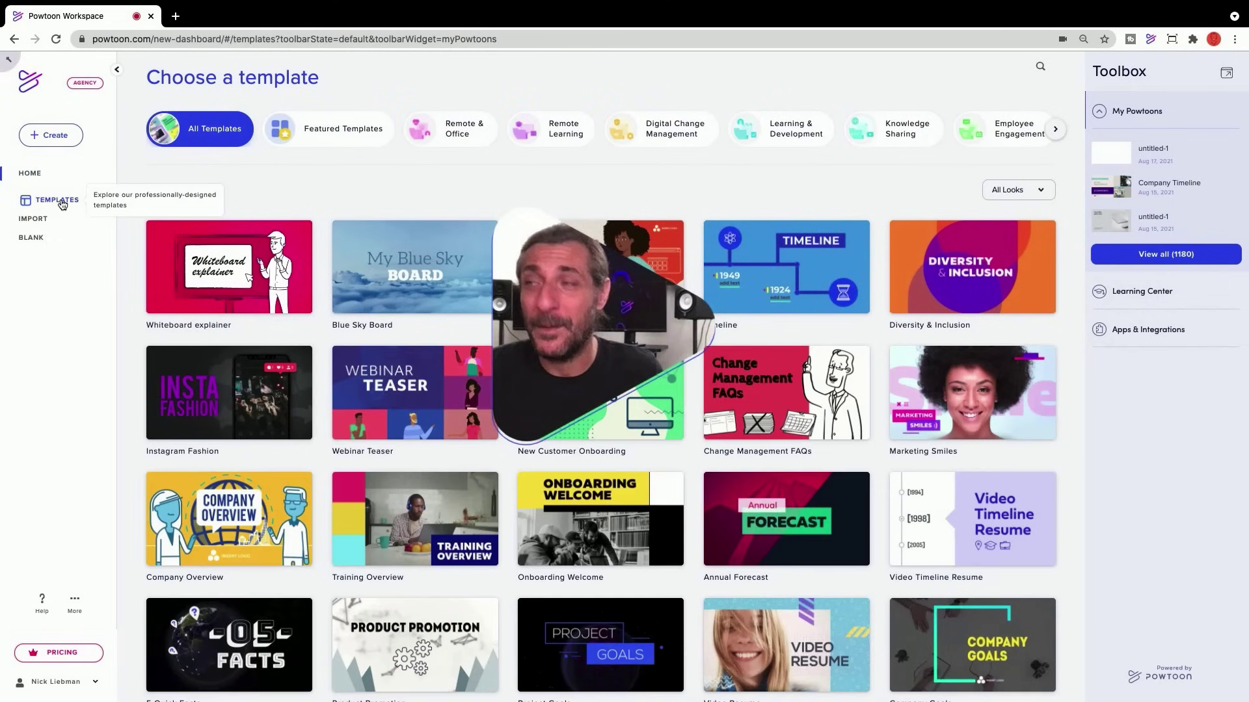
pyautogui.click(1039, 67)
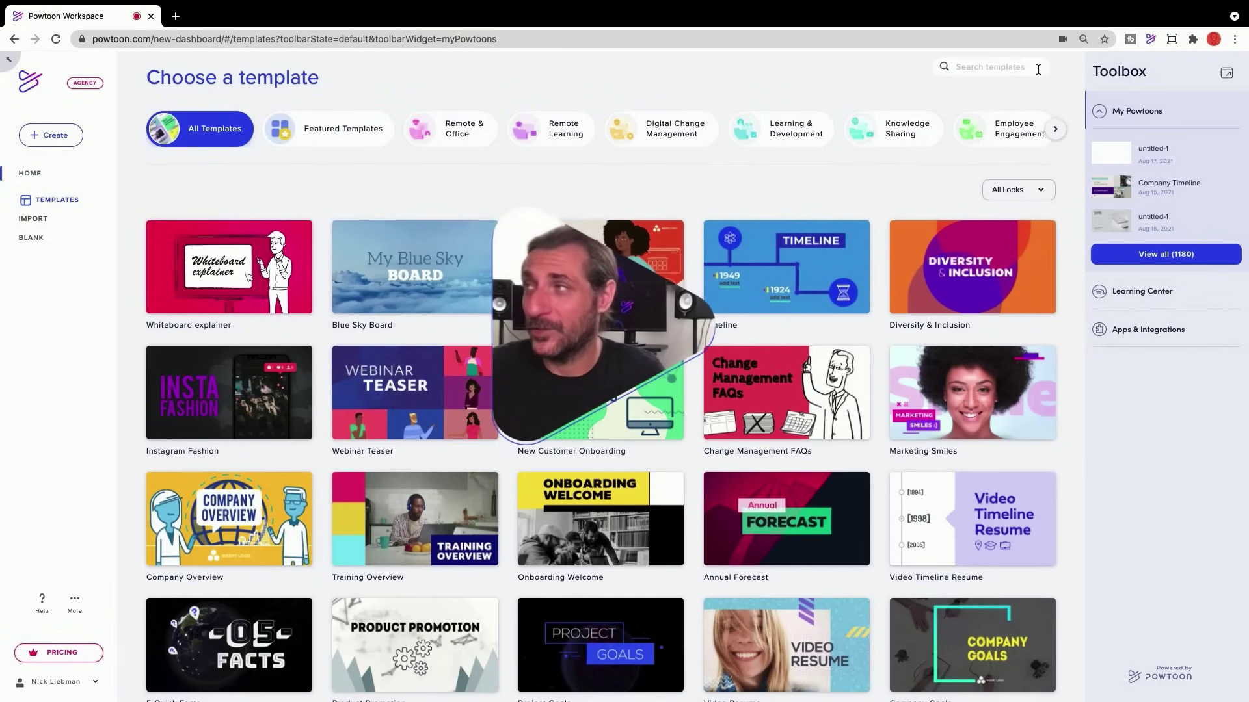
pyautogui.write('presen')
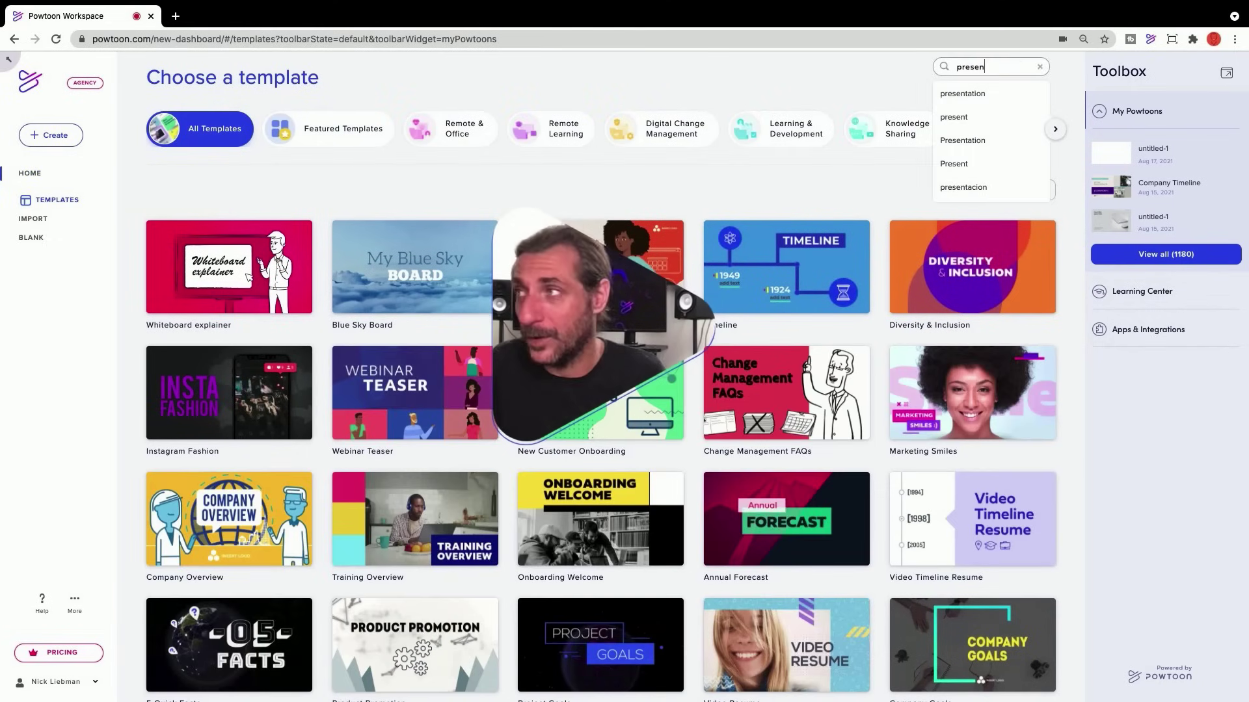
pyautogui.click(983, 91)
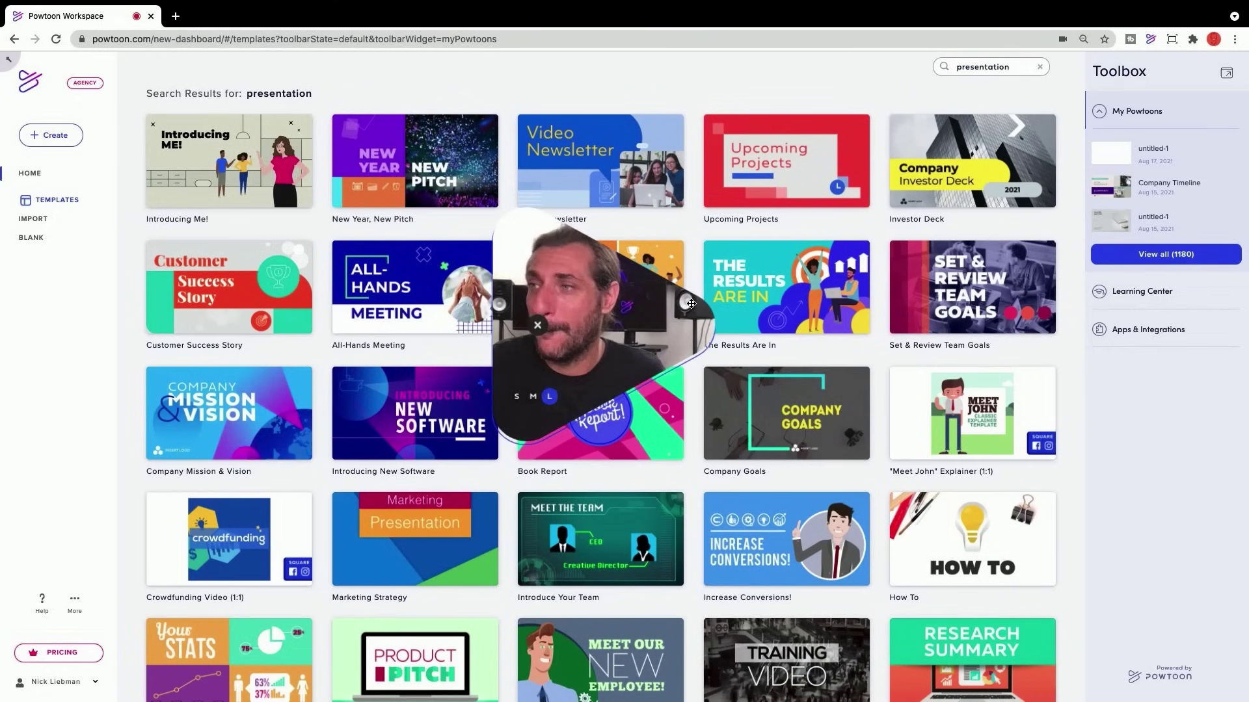
pyautogui.moveTo(683, 347); pyautogui.dragTo(1205, 391)
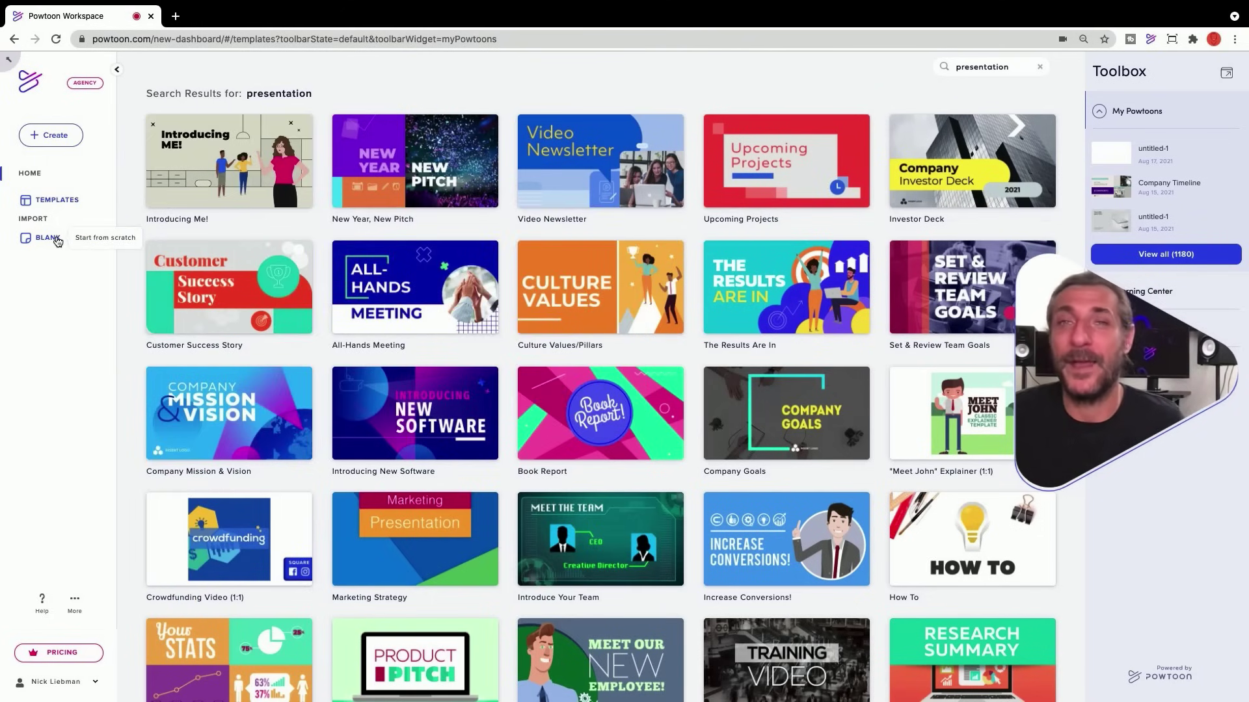
# Create a new blank video in the Horizontal 16:9 format.
pyautogui.click(57, 241)
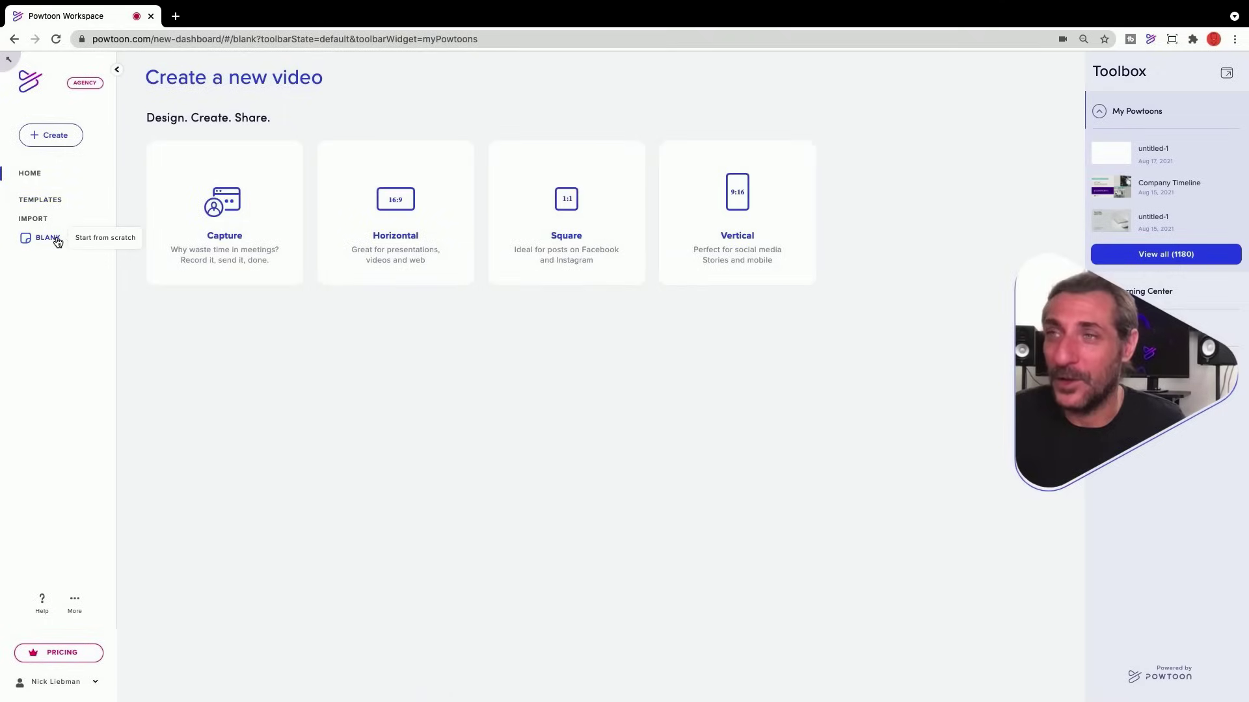
pyautogui.click(408, 272)
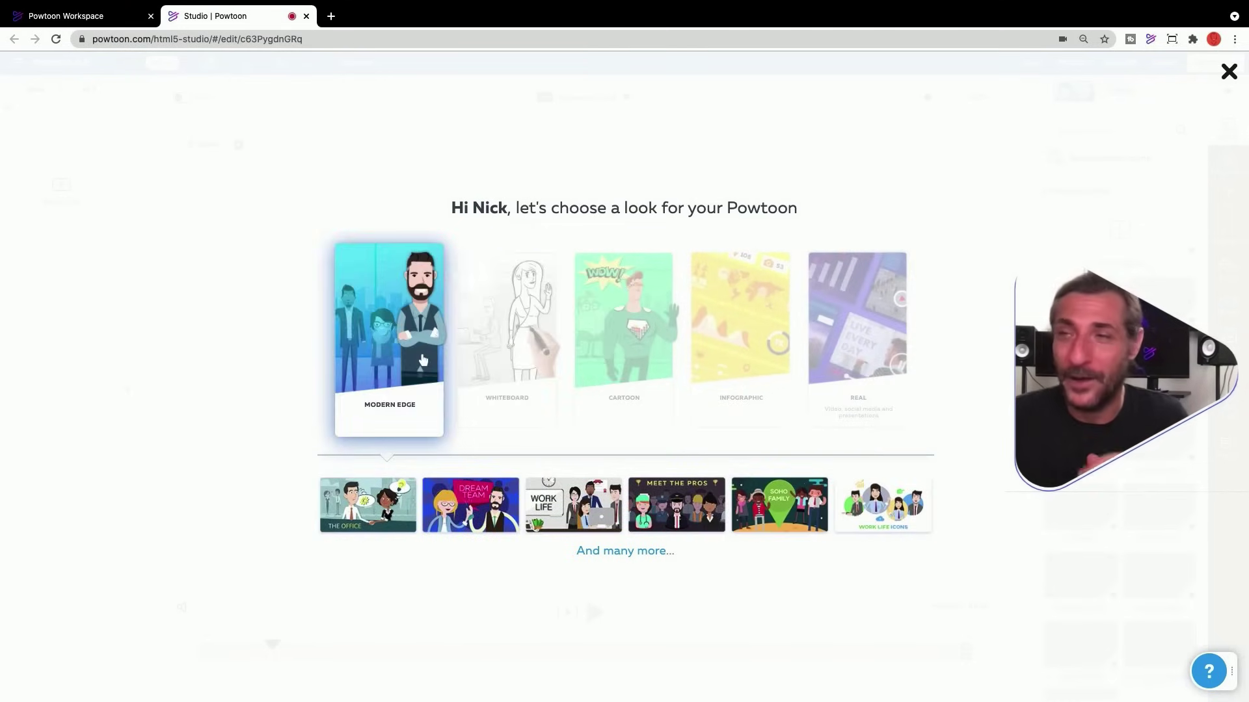
# Choose the Modern Edge look and show its Generic layout scenes.
pyautogui.click(423, 359)
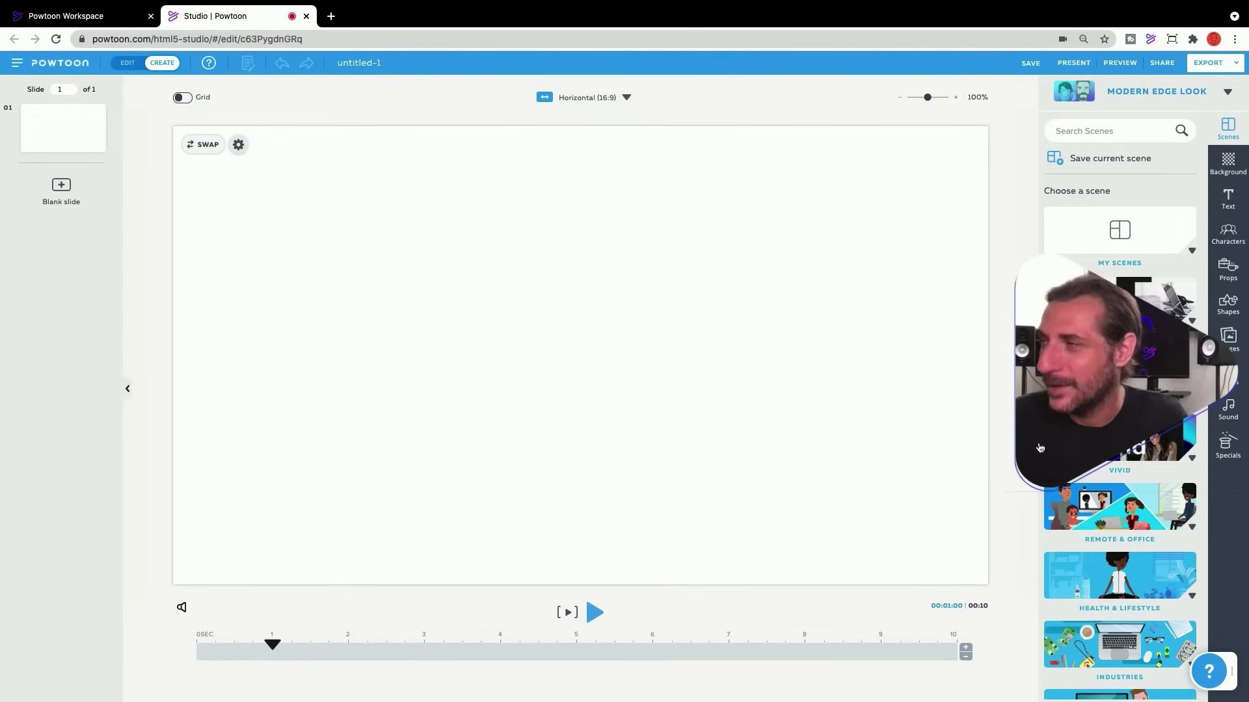
pyautogui.moveTo(1128, 424); pyautogui.dragTo(966, 301)
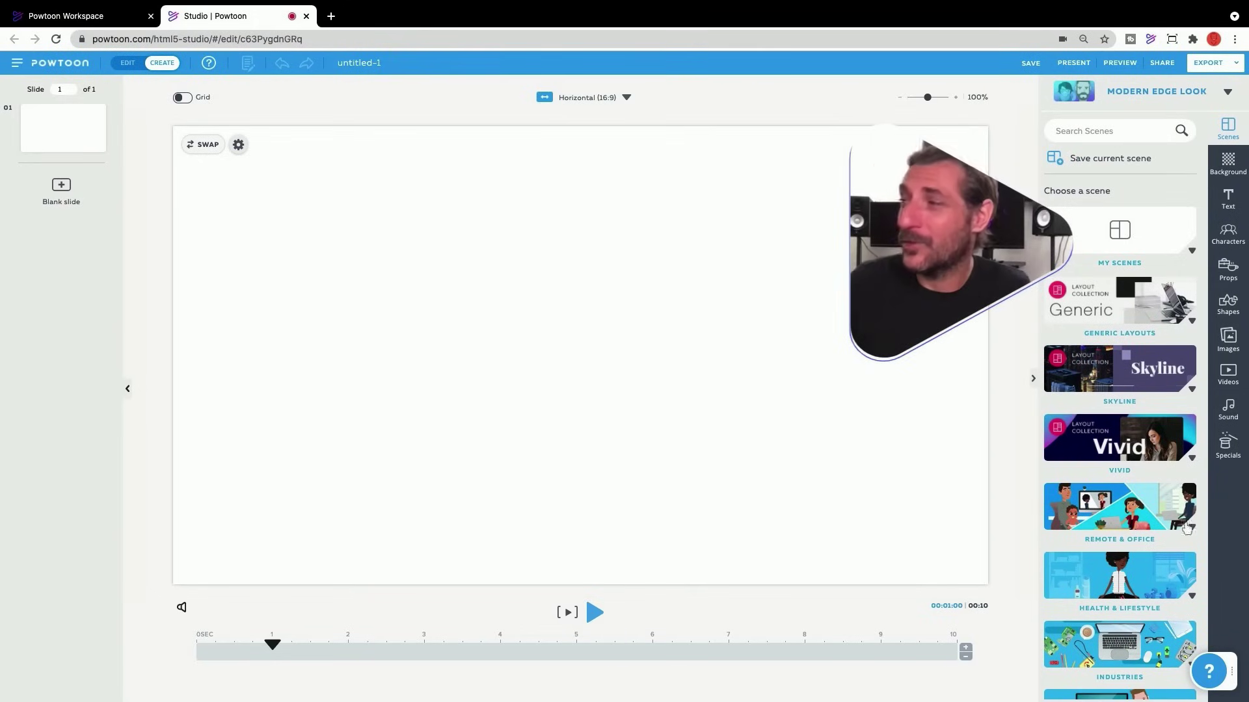
pyautogui.click(1156, 315)
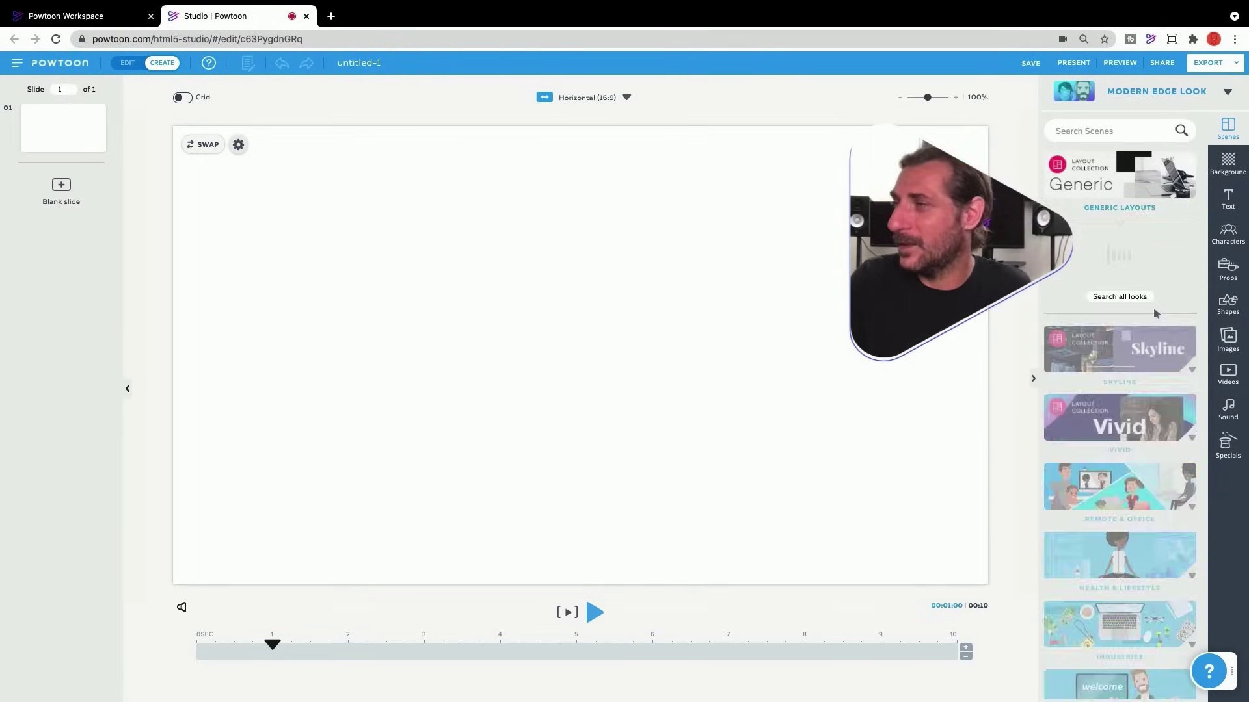
pyautogui.moveTo(1012, 241); pyautogui.dragTo(953, 176)
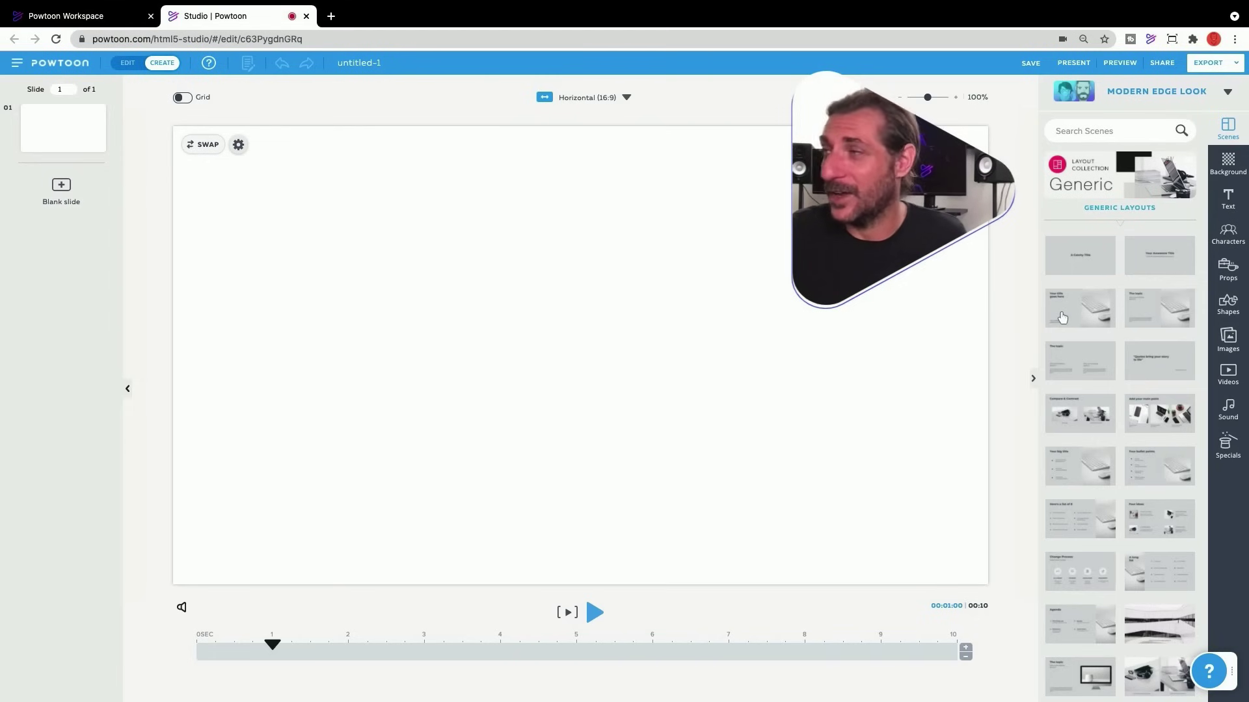
# Give slide 1 the title layout, then add Agenda and Four ideas slides.
pyautogui.click(1061, 317)
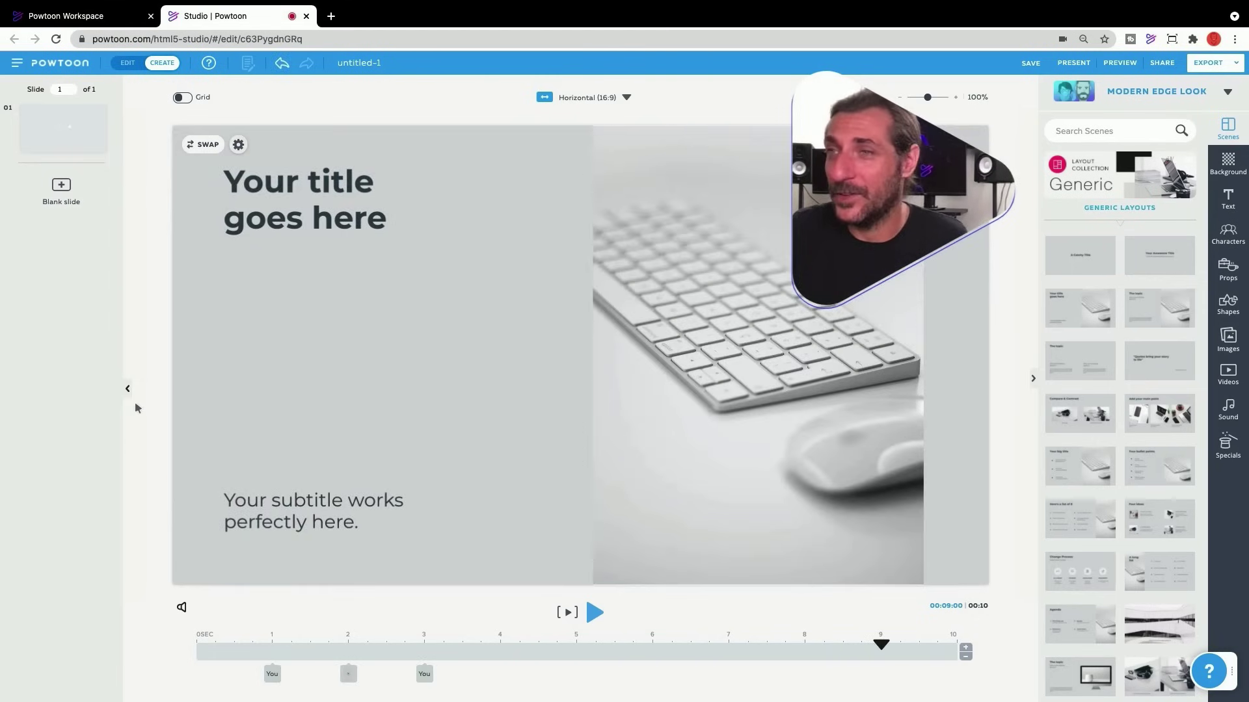
pyautogui.click(61, 187)
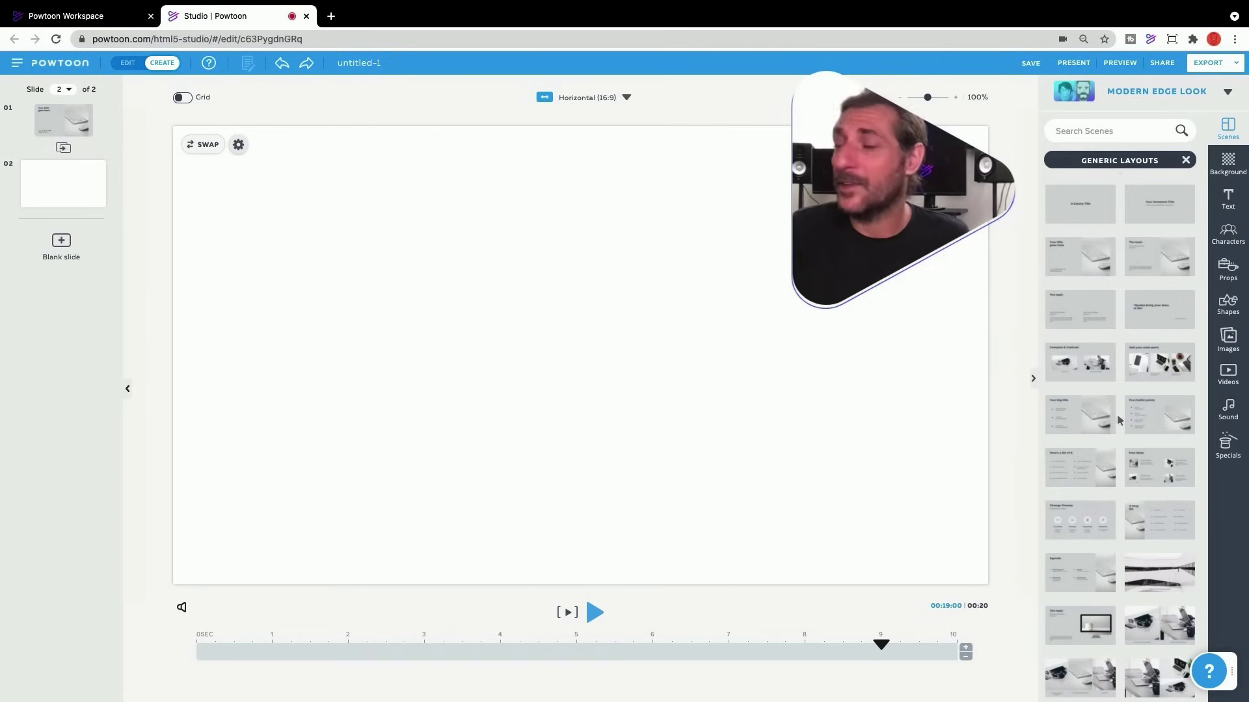
pyautogui.click(1078, 585)
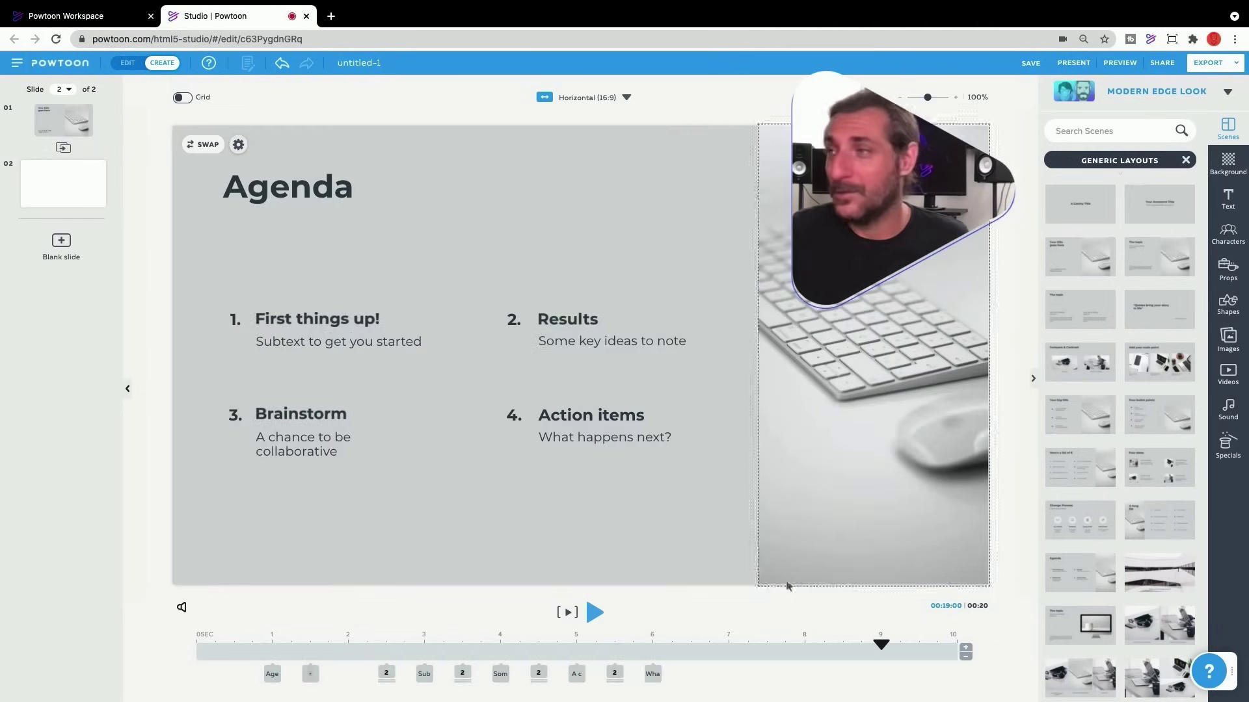
pyautogui.click(71, 248)
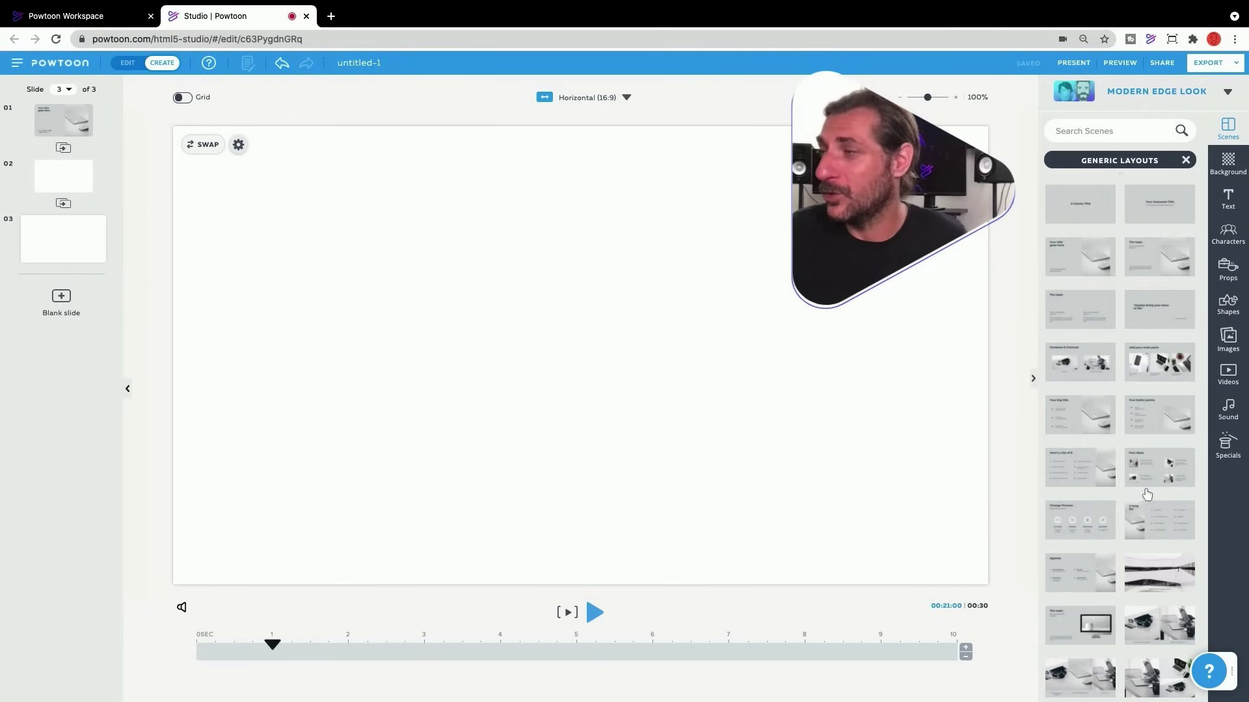
pyautogui.click(1169, 473)
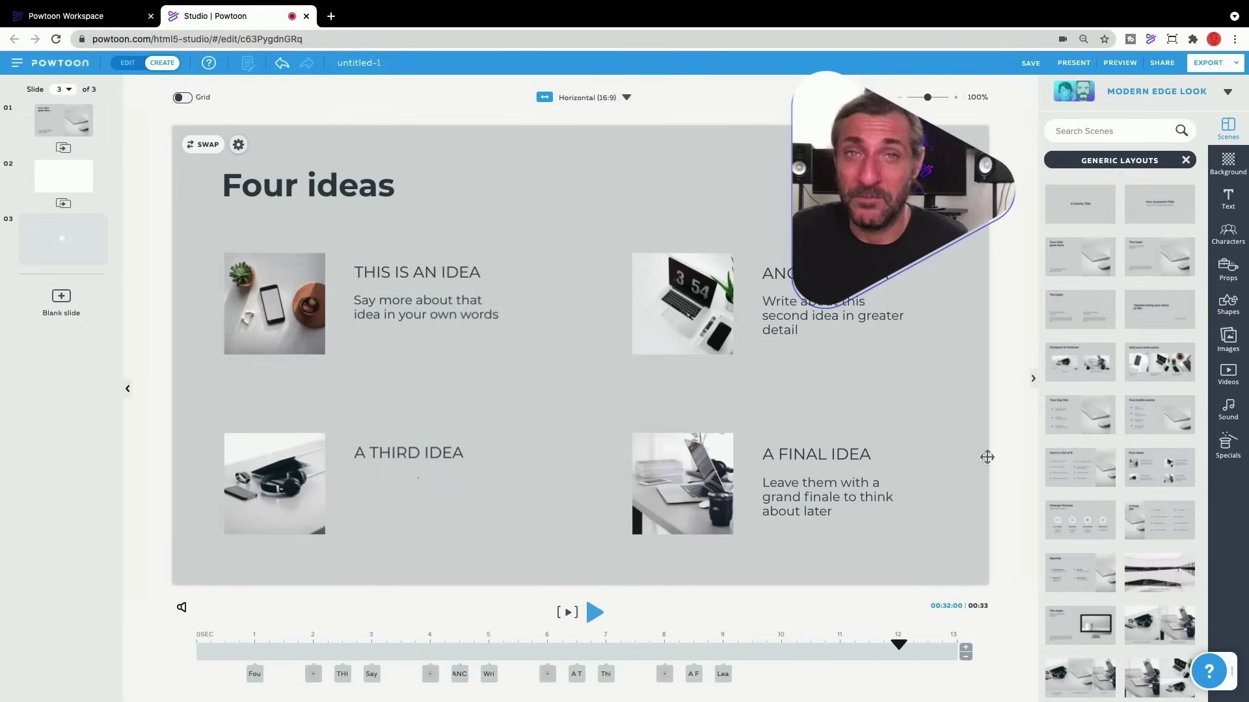
# Add slide 4 with the big-title bullet layout and slide 5 with HELLO HEADLINE.
pyautogui.click(61, 299)
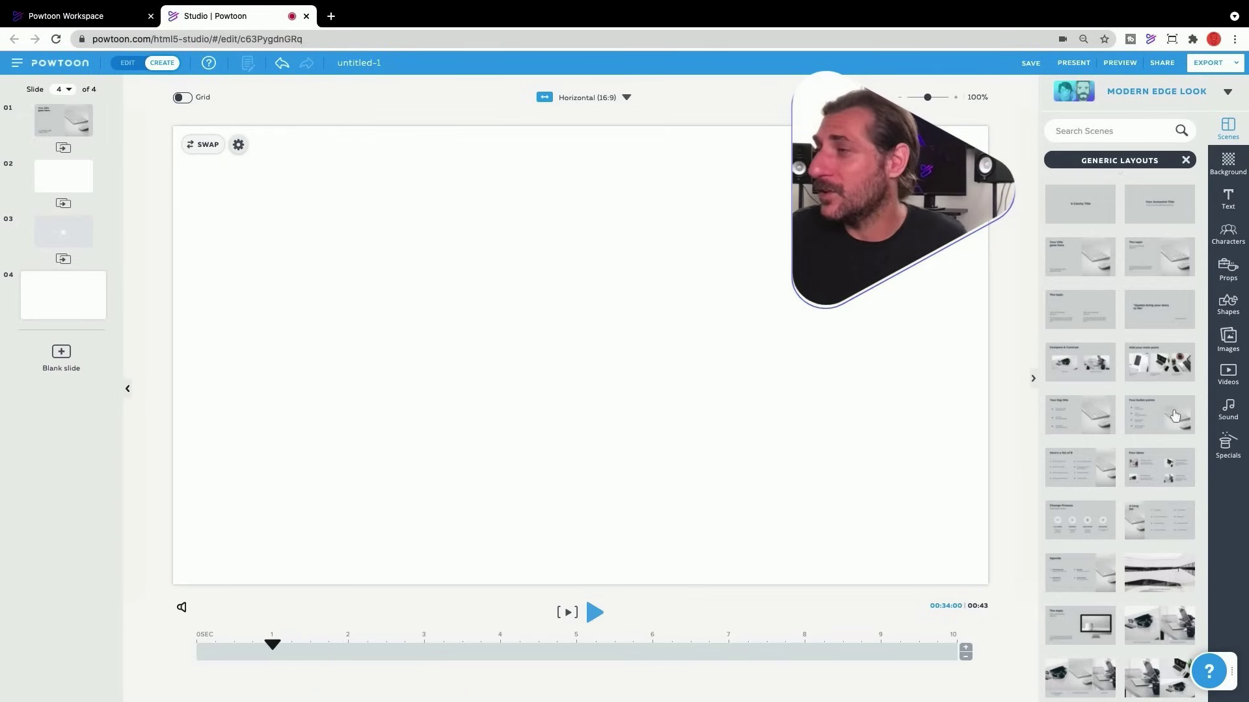
pyautogui.click(1078, 425)
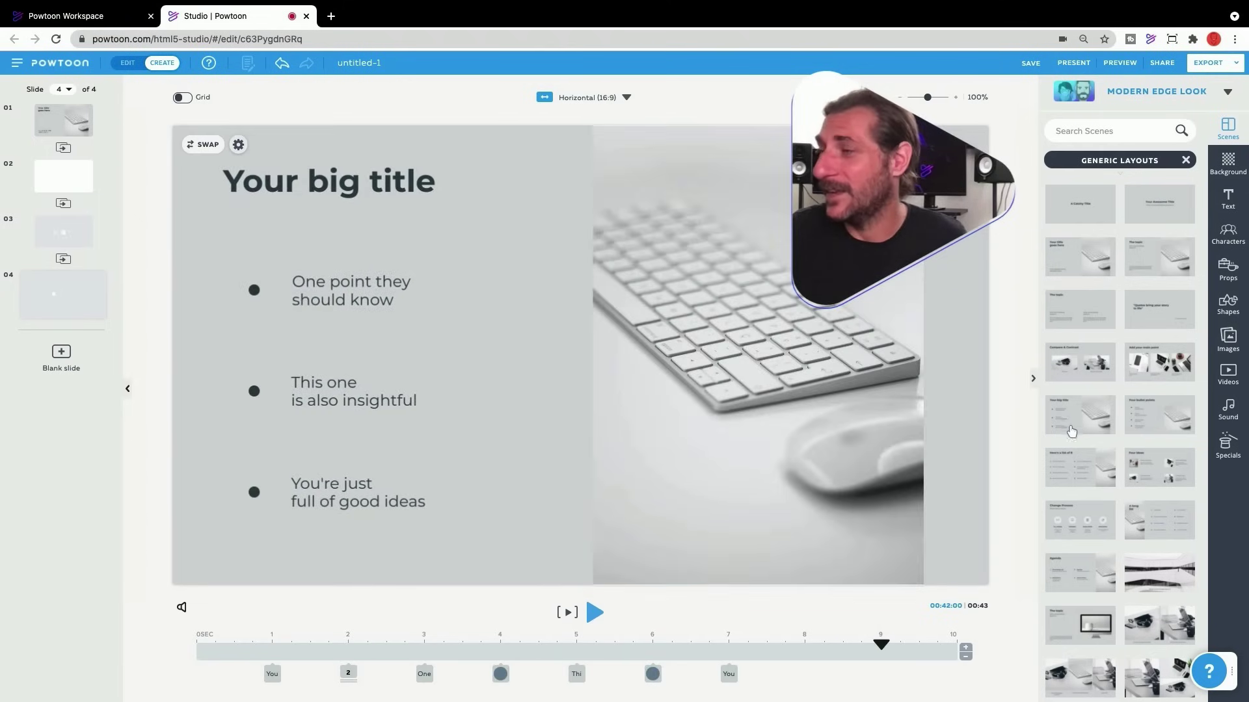
pyautogui.scroll(-3, 1071, 430)
pyautogui.scroll(-3, 1070, 433)
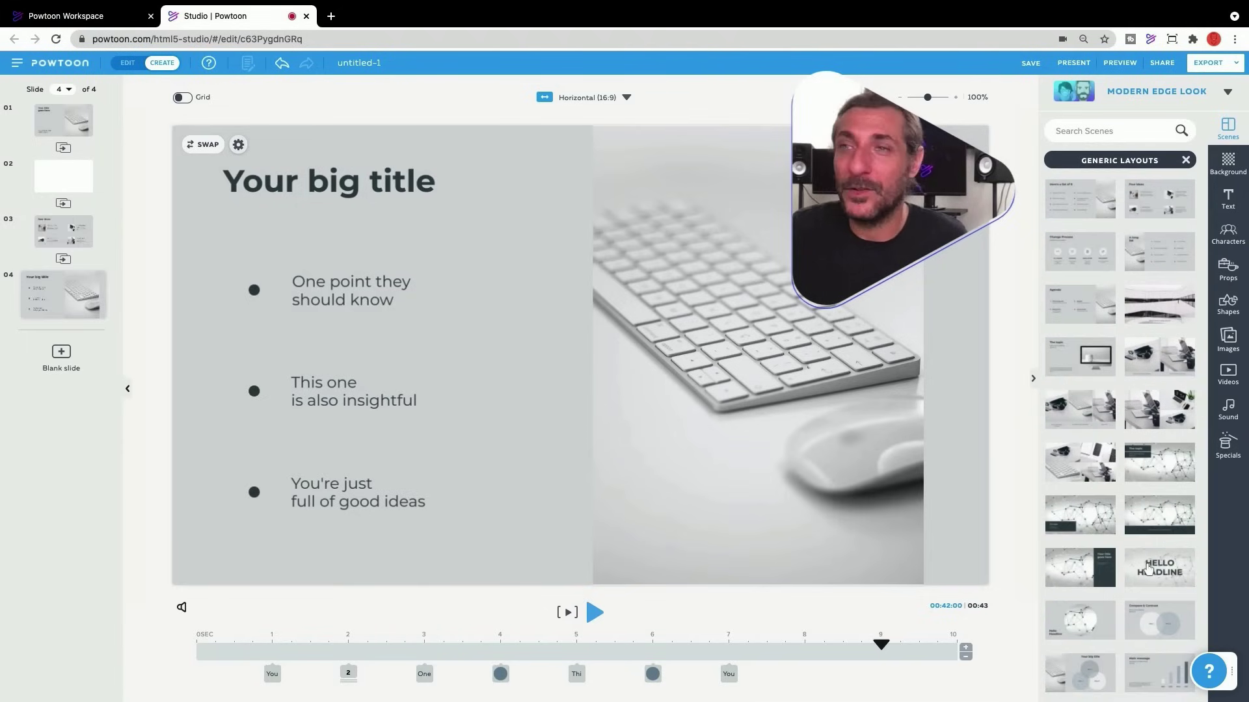
pyautogui.click(61, 355)
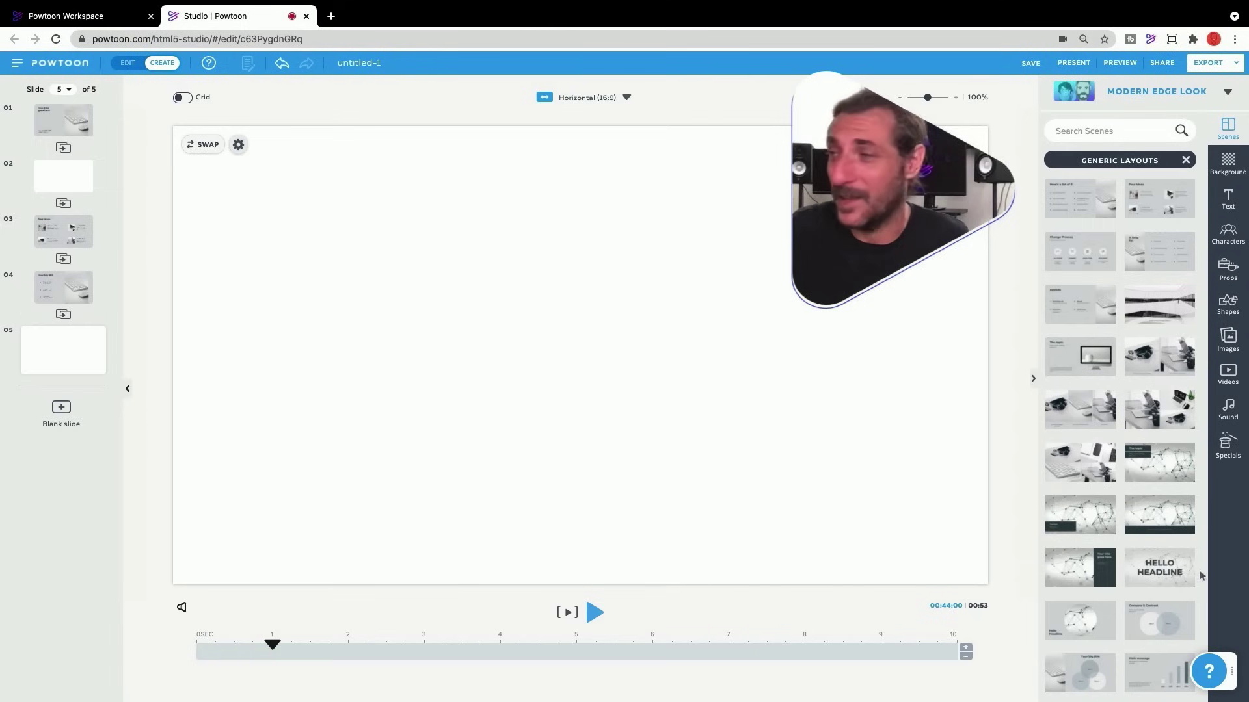
pyautogui.click(1173, 581)
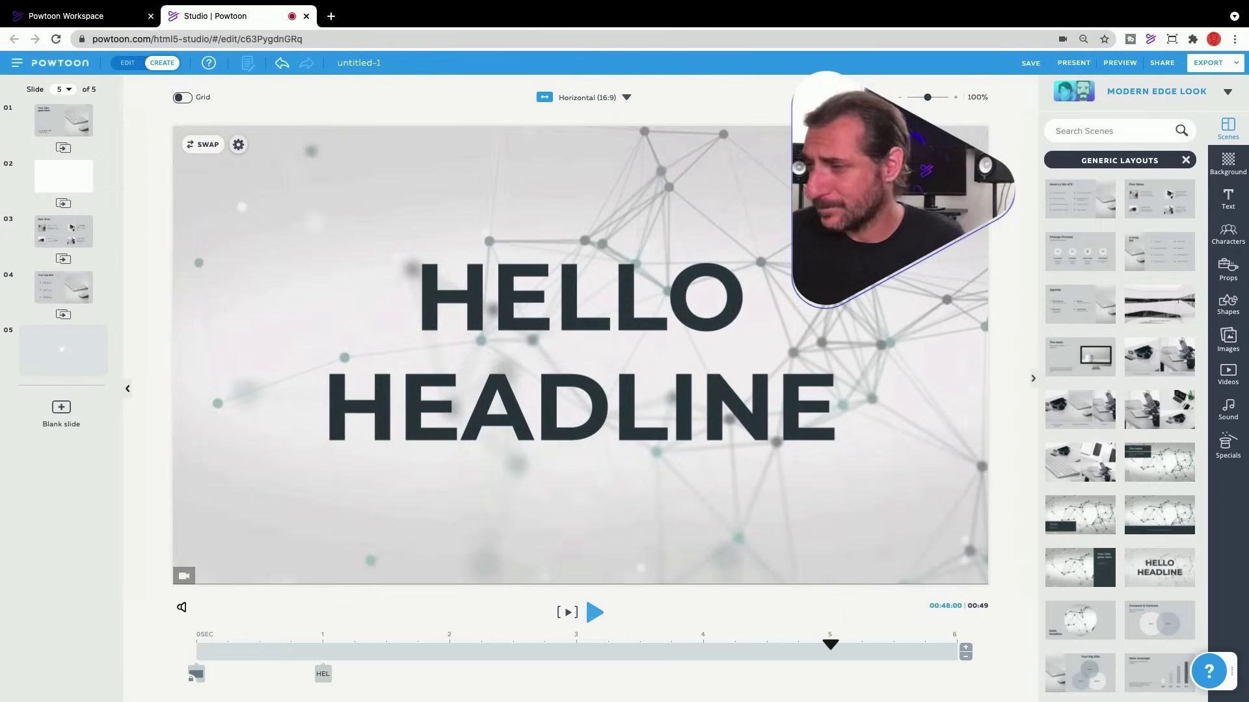
# Add slide 6, try Main message, bar-chart and mind-map layouts, then settle on 'Your timeline'.
pyautogui.click(61, 410)
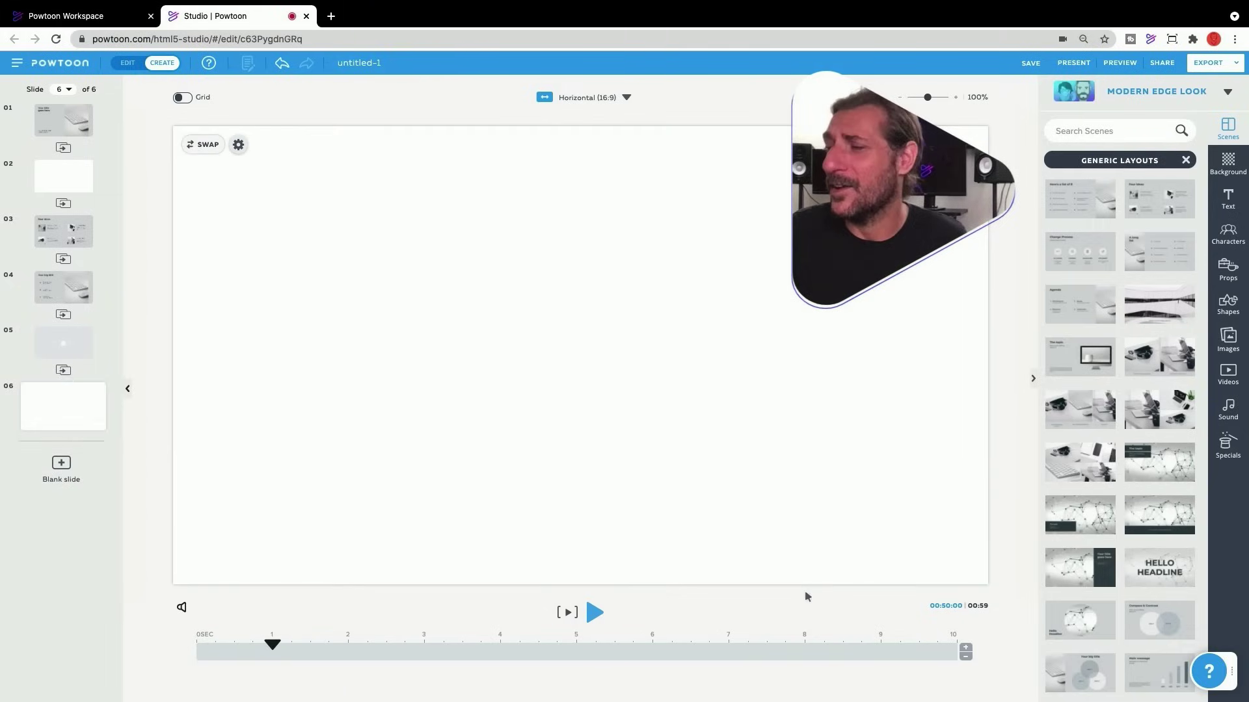
pyautogui.scroll(-5, 1179, 561)
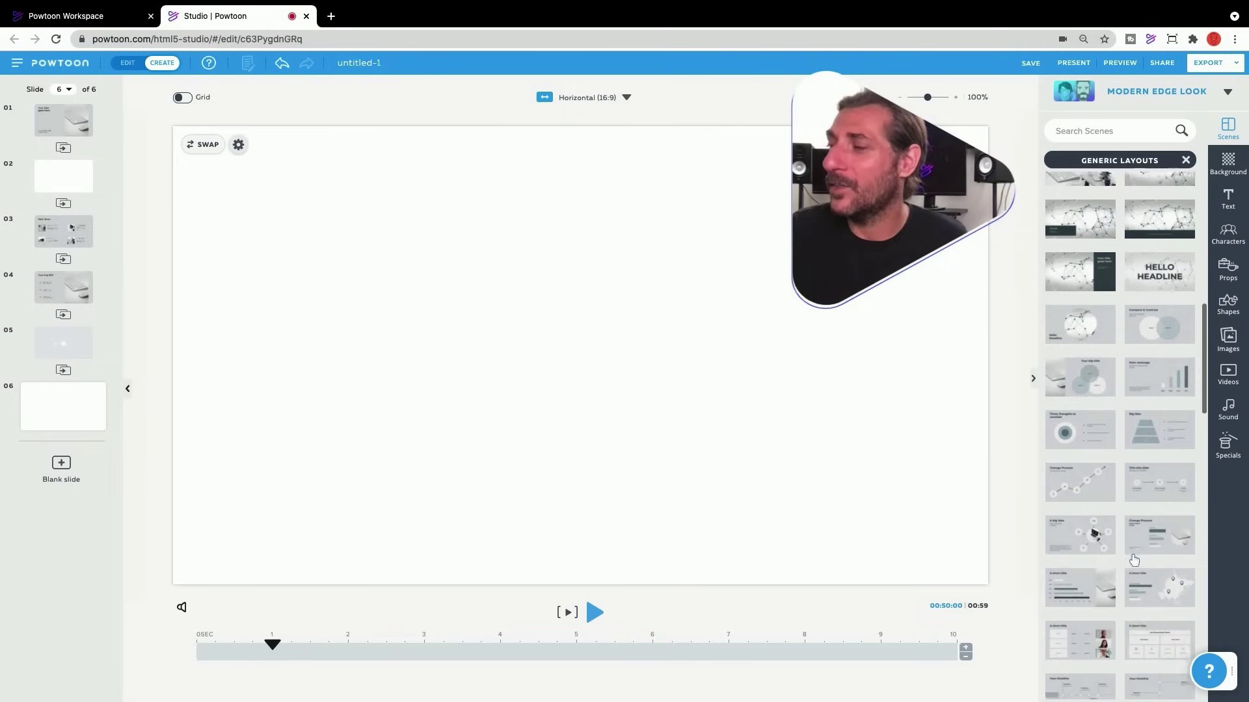
pyautogui.click(1159, 360)
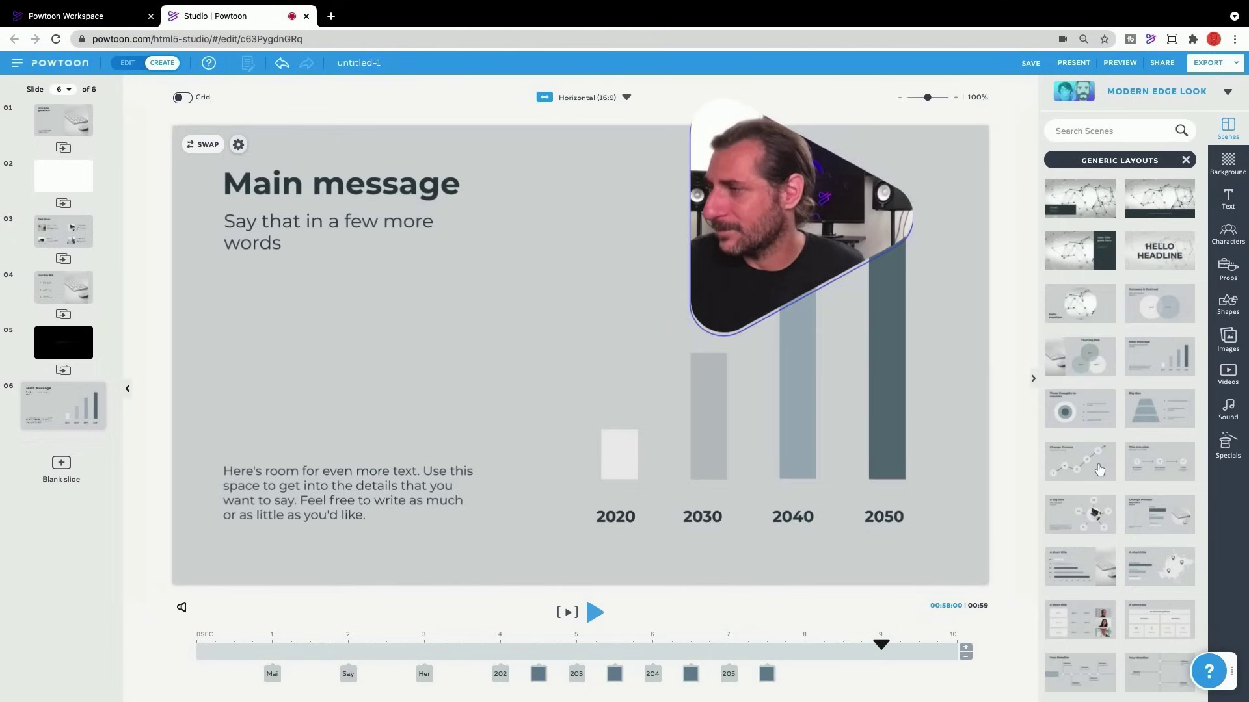
pyautogui.scroll(-2, 1099, 470)
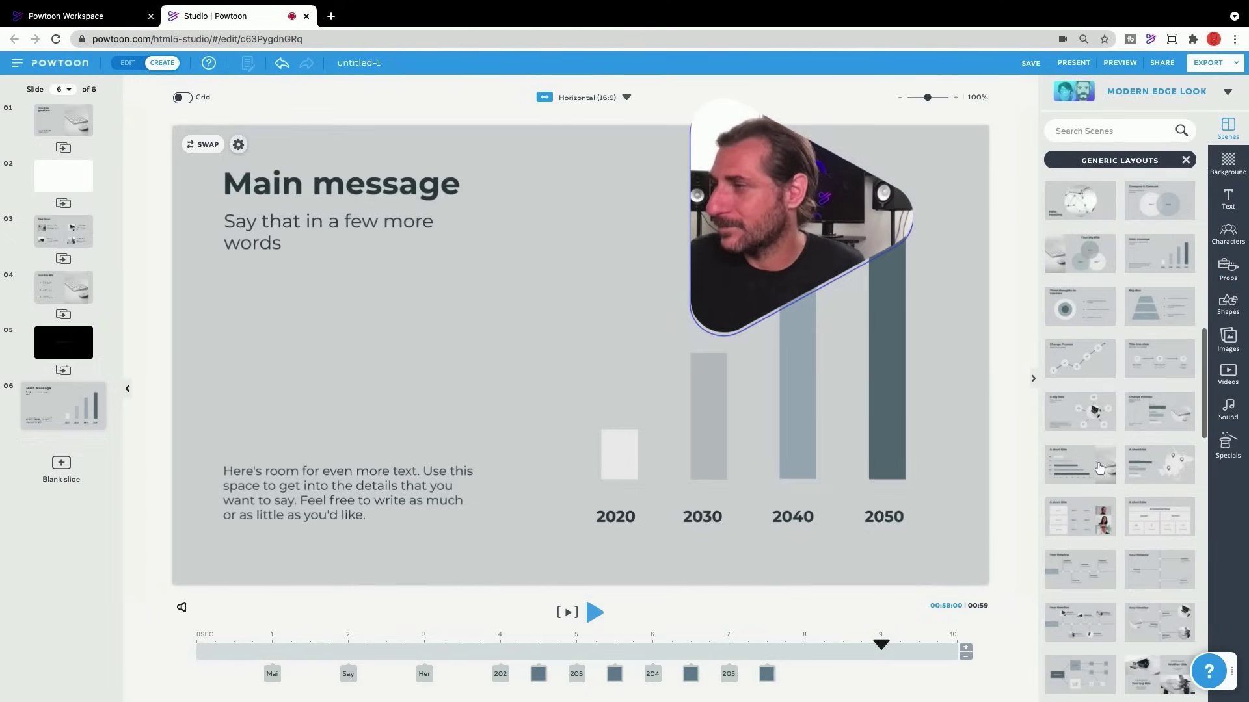
pyautogui.click(1066, 463)
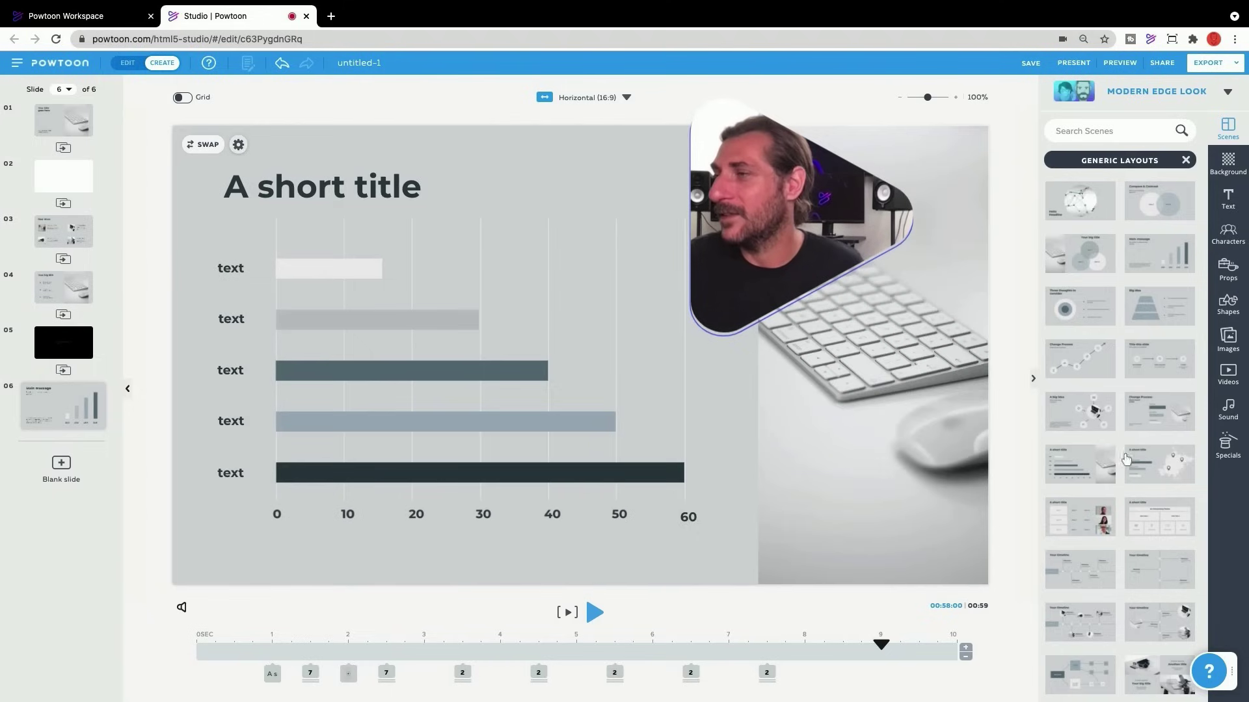
pyautogui.scroll(-2, 1092, 479)
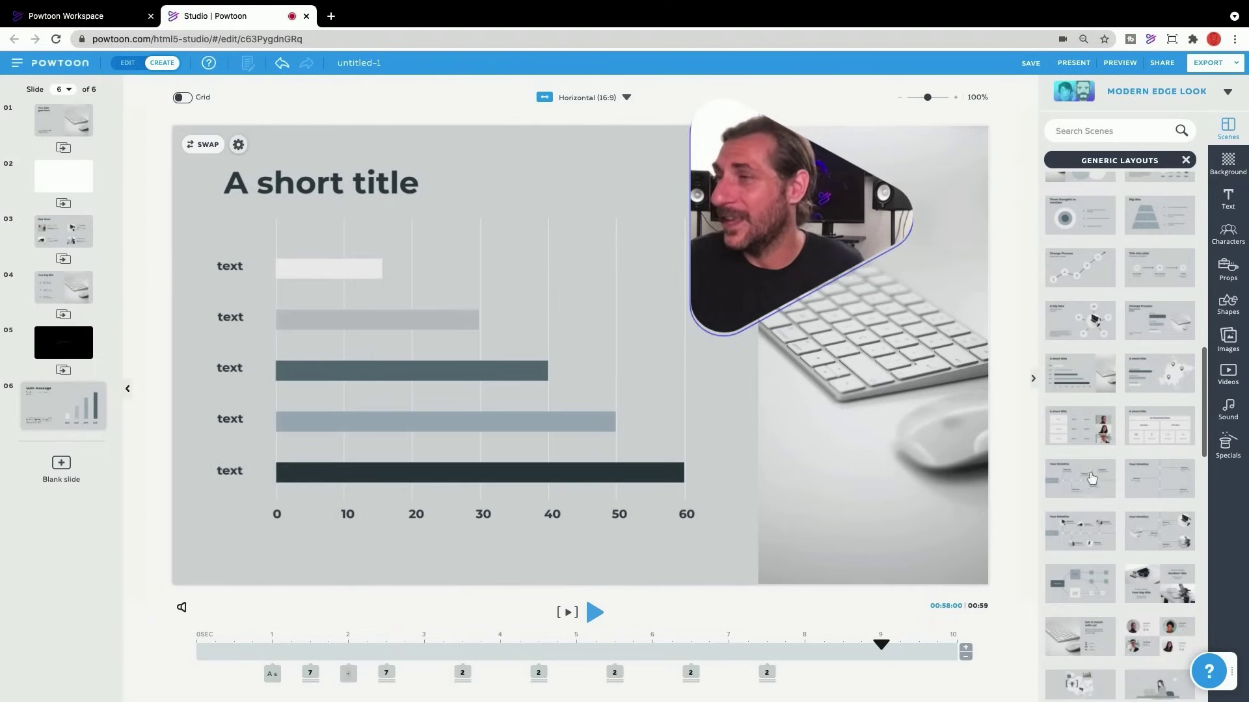
pyautogui.scroll(-1, 1088, 514)
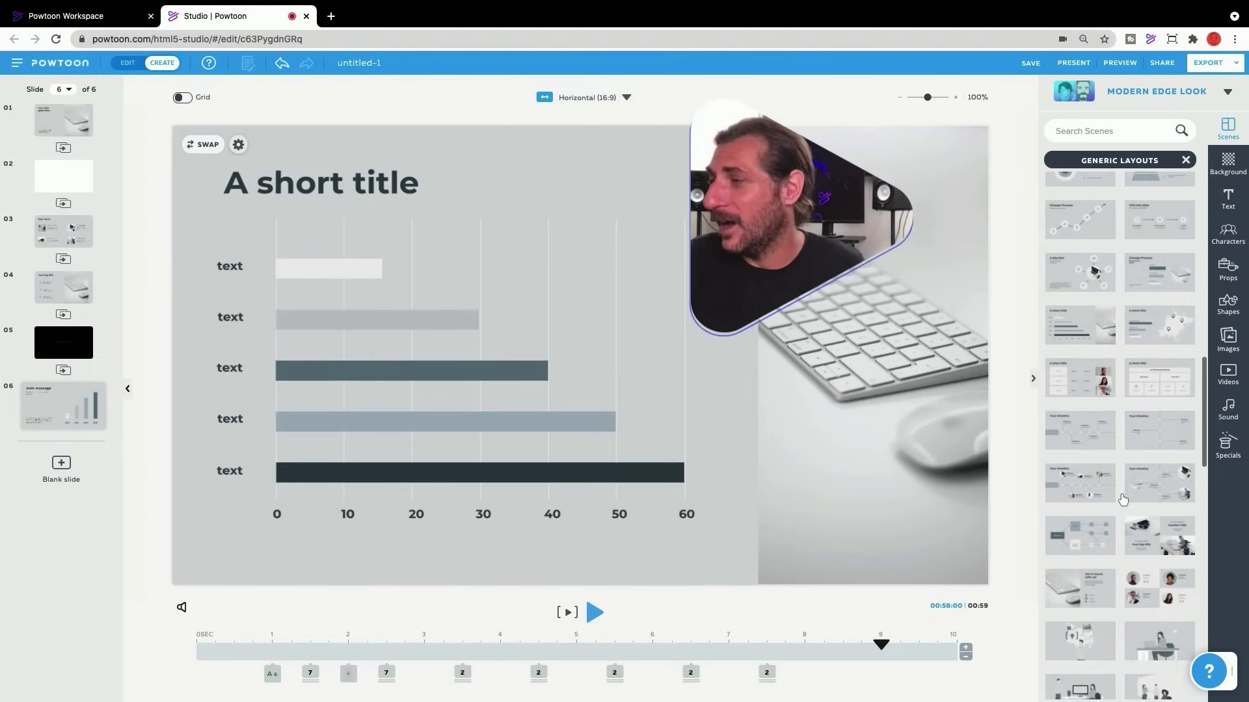
pyautogui.click(1088, 524)
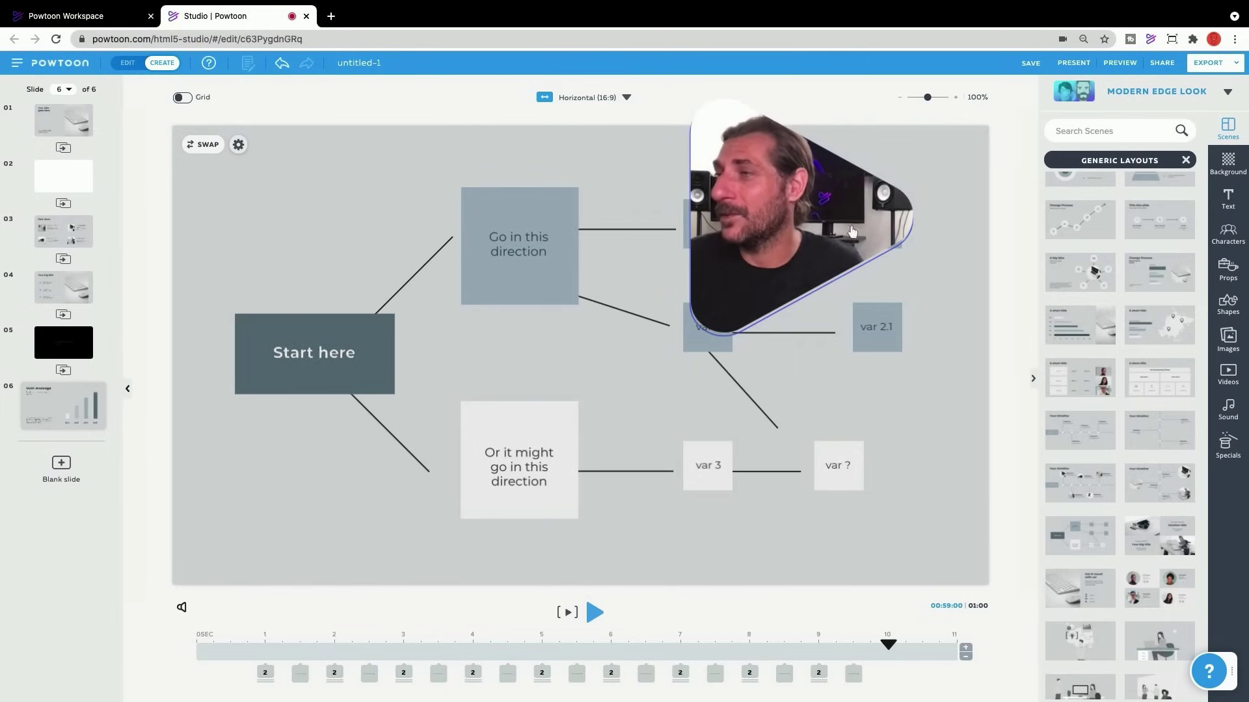
pyautogui.click(1080, 429)
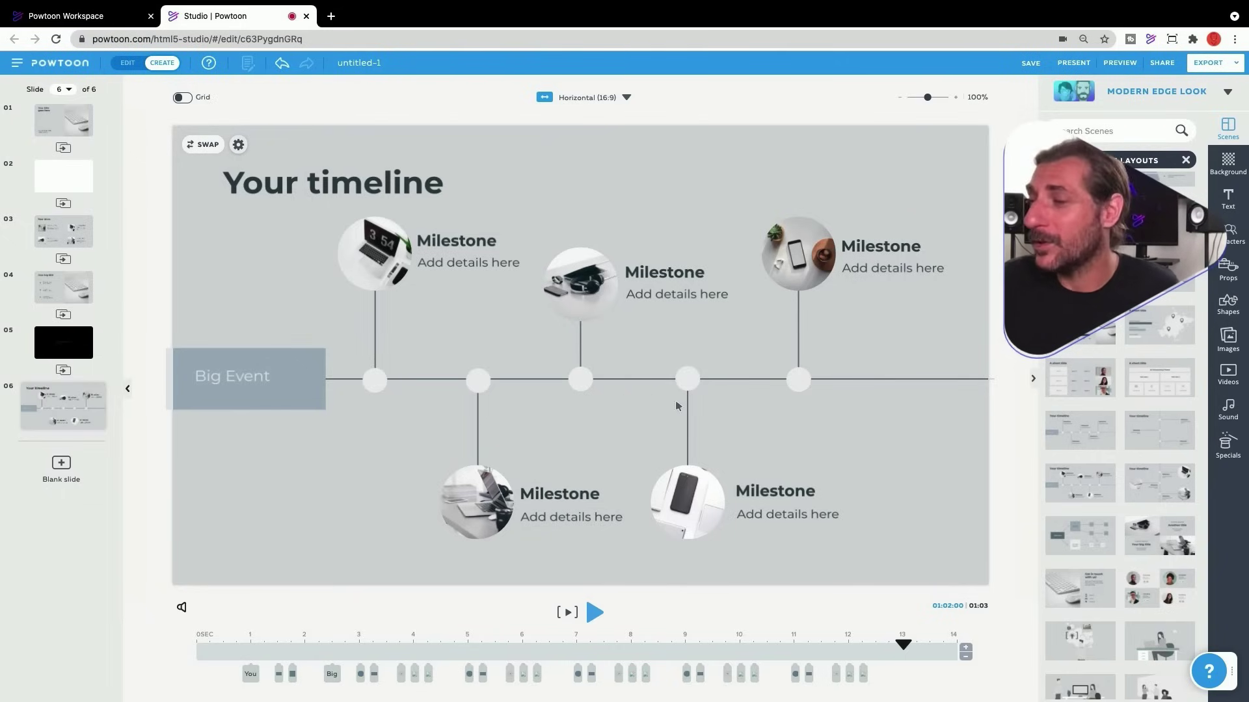
# Add slide 7 with the 'Get in touch with us!' phone, email and address layout.
pyautogui.click(63, 465)
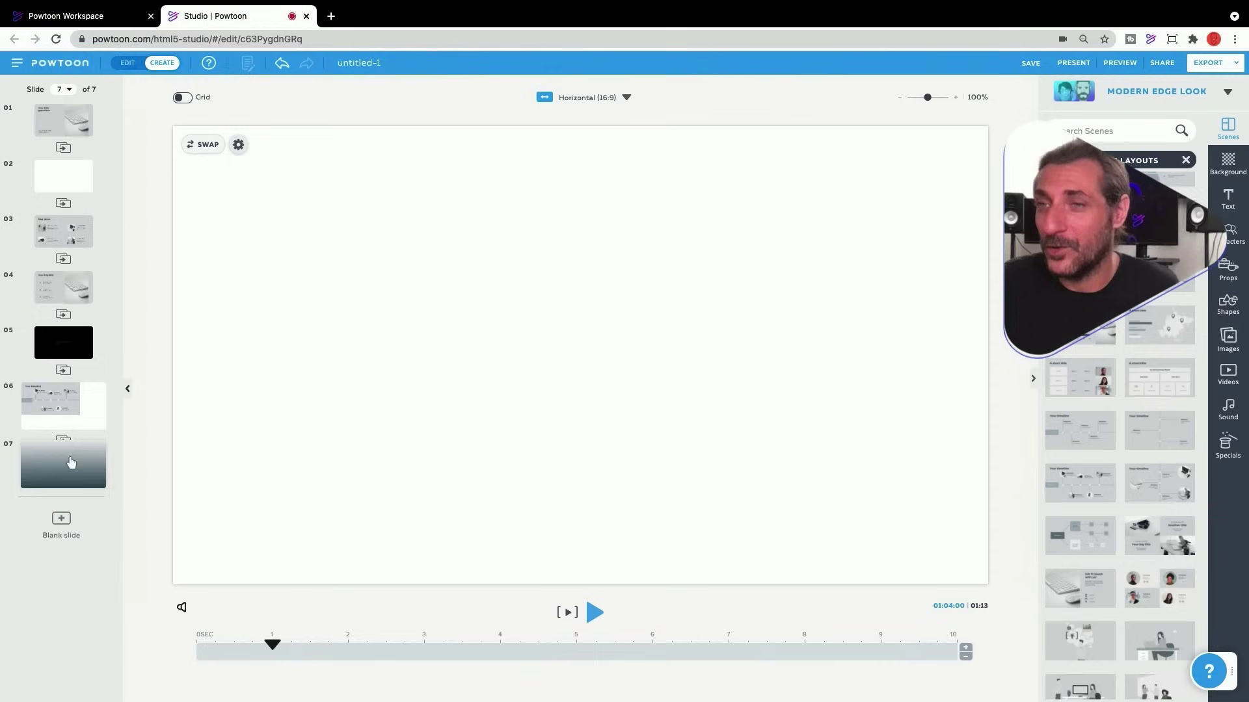
pyautogui.scroll(-5, 1059, 513)
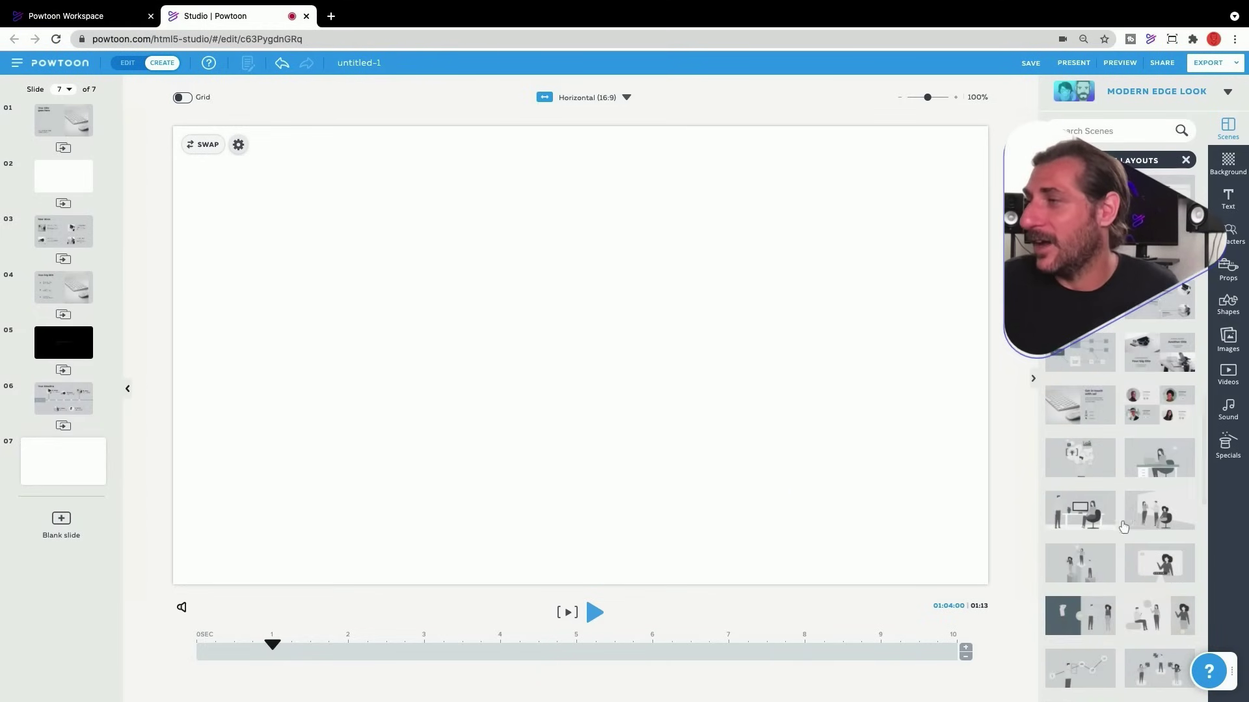
pyautogui.scroll(2, 1106, 494)
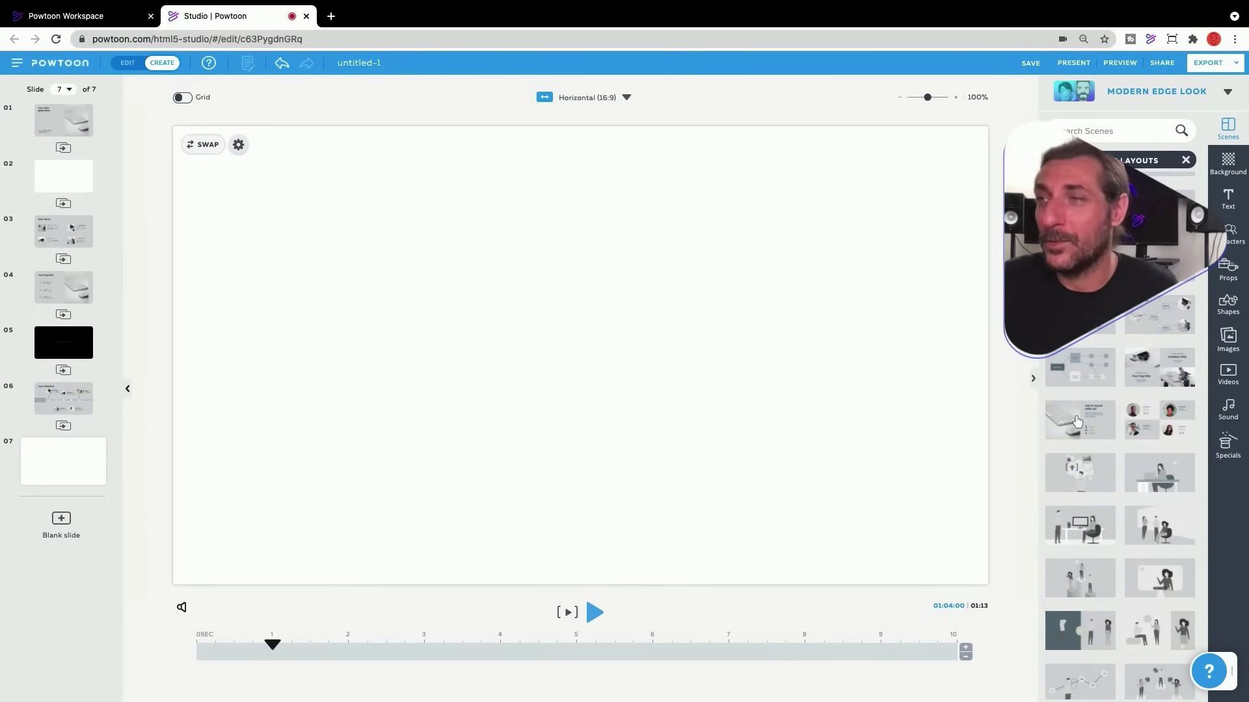
pyautogui.click(1077, 422)
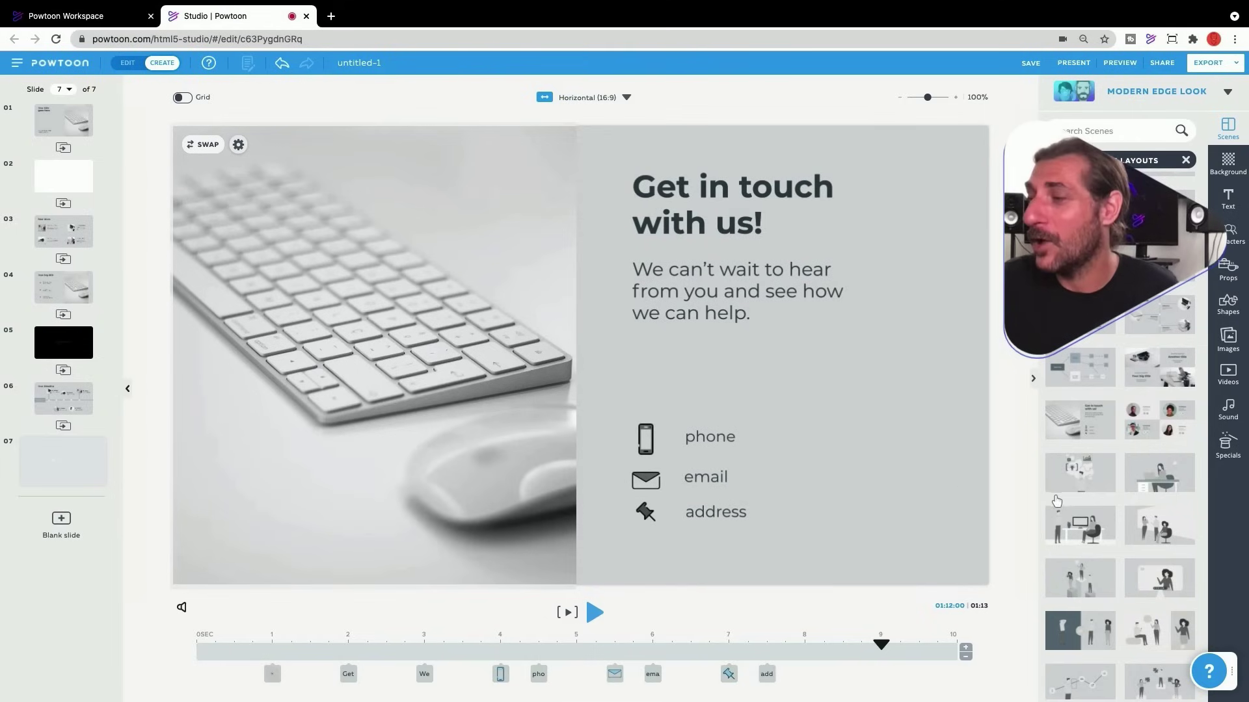
pyautogui.scroll(-2, 1099, 497)
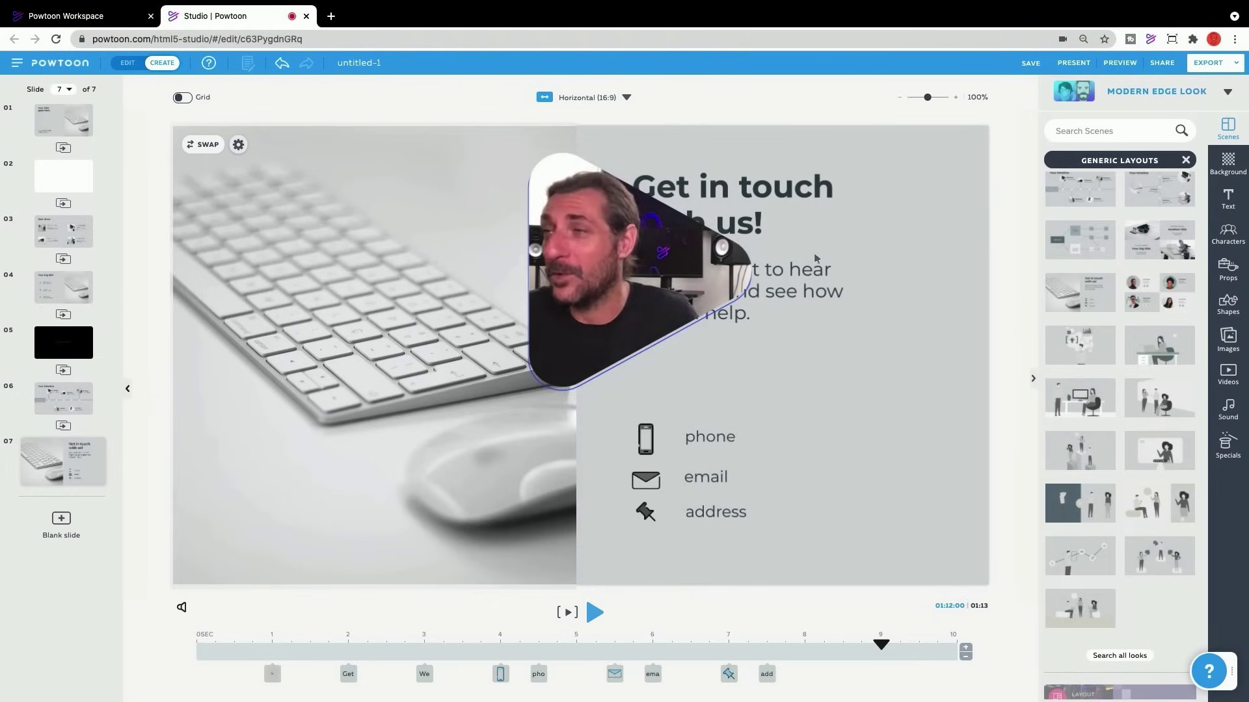
# Change slide 1's title to 'My Awesome Presentation'.
pyautogui.click(62, 122)
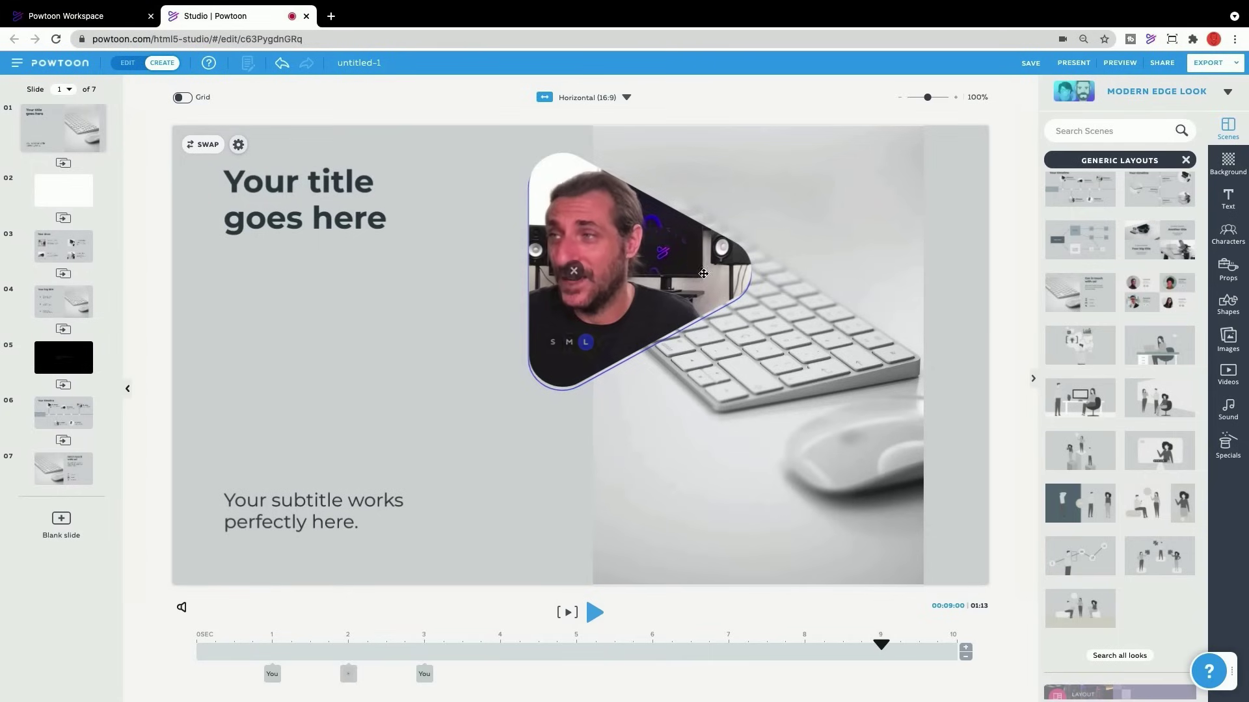
pyautogui.moveTo(763, 337); pyautogui.dragTo(971, 335)
pyautogui.click(311, 199)
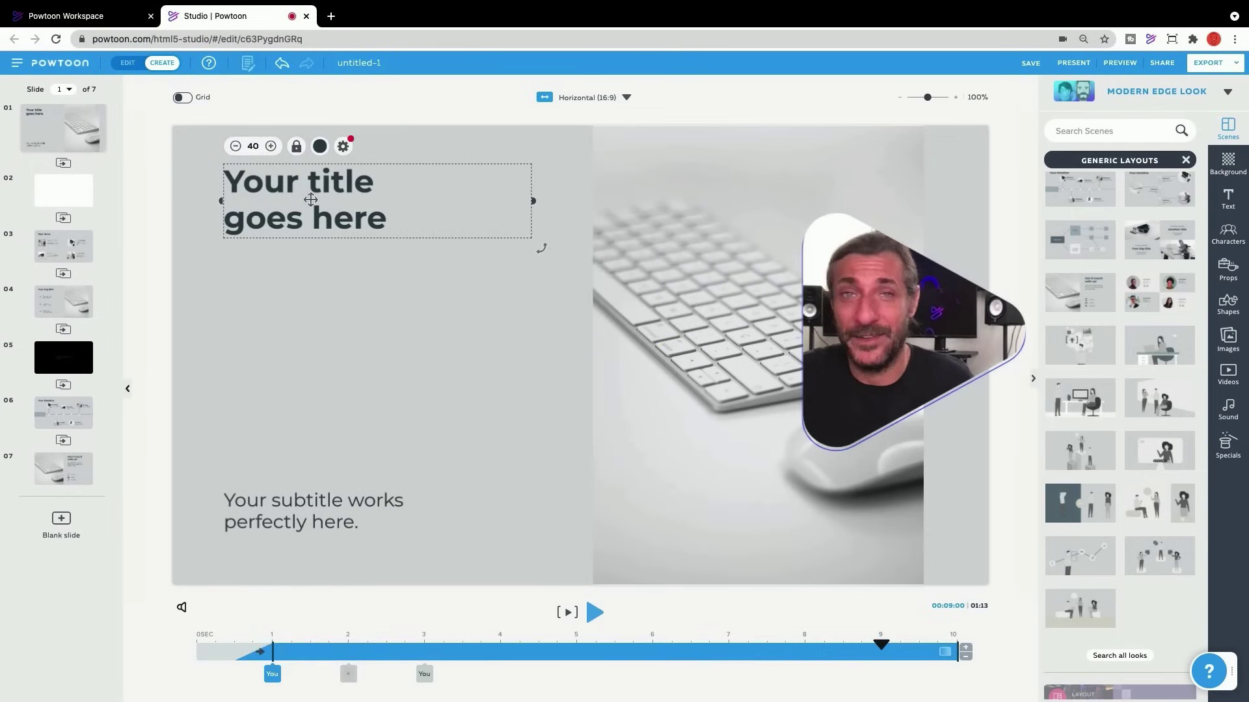
pyautogui.click(311, 199)
pyautogui.write('My ')
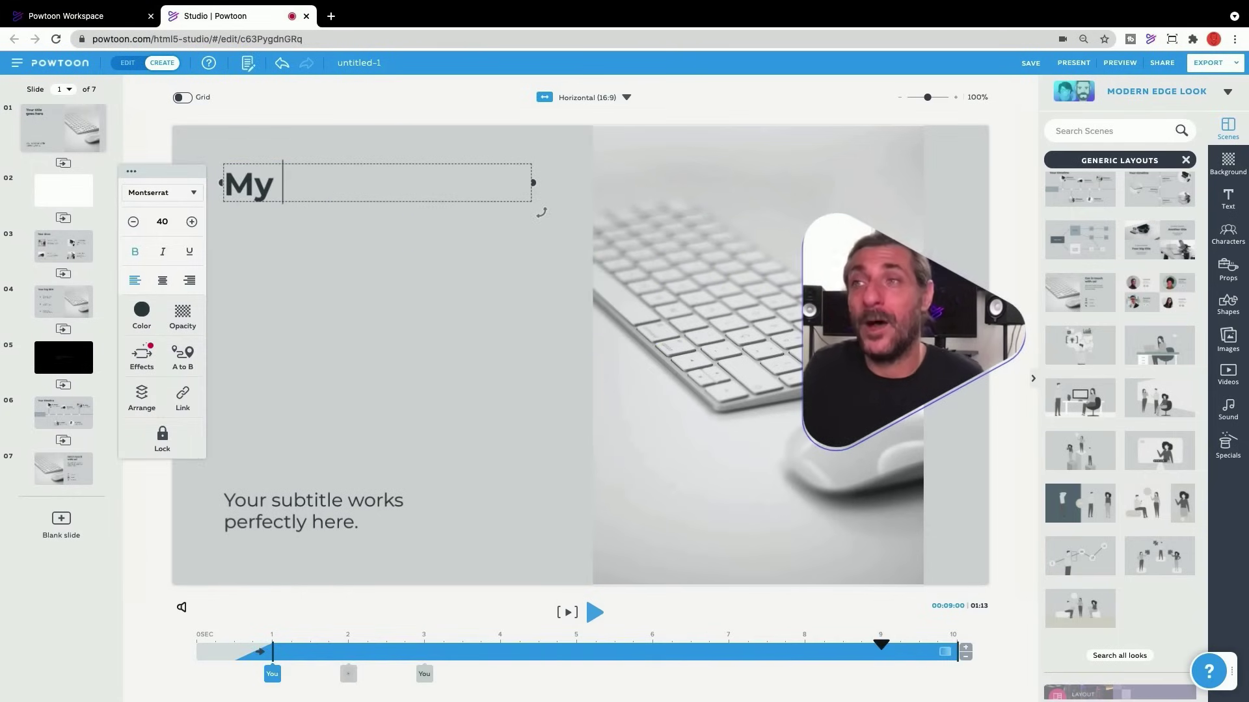
pyautogui.write('Awesome Presentation')
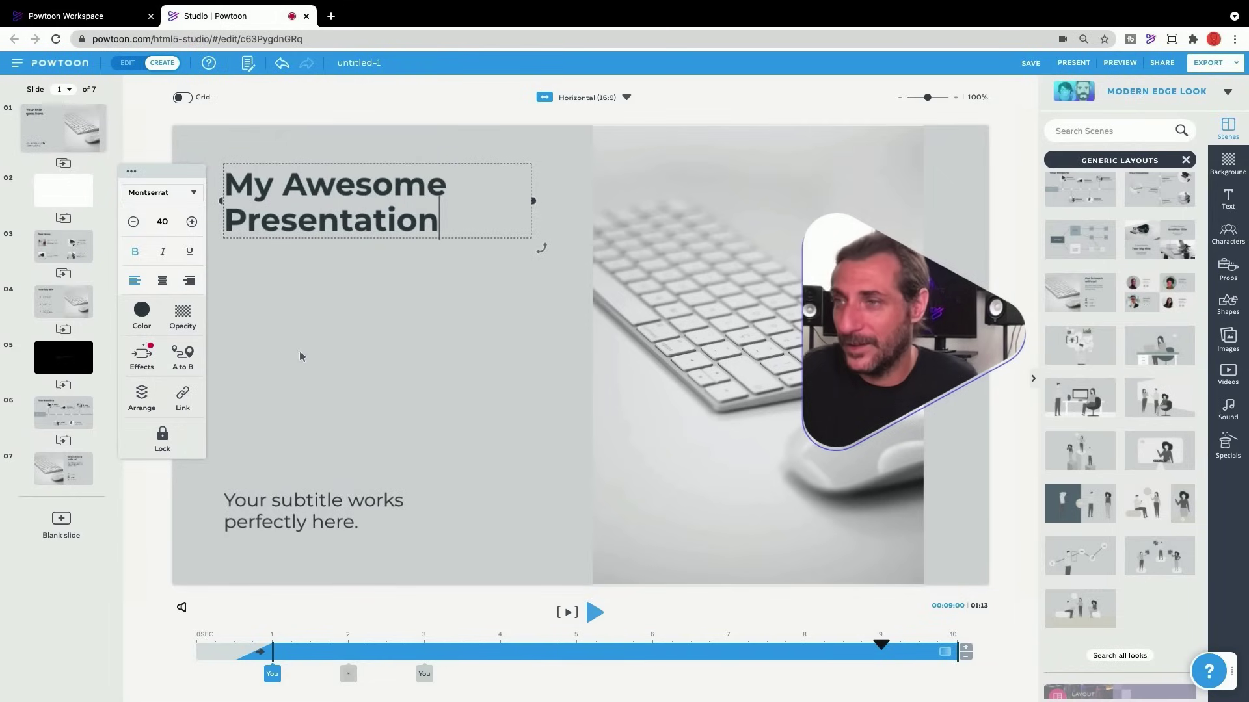
pyautogui.click(329, 472)
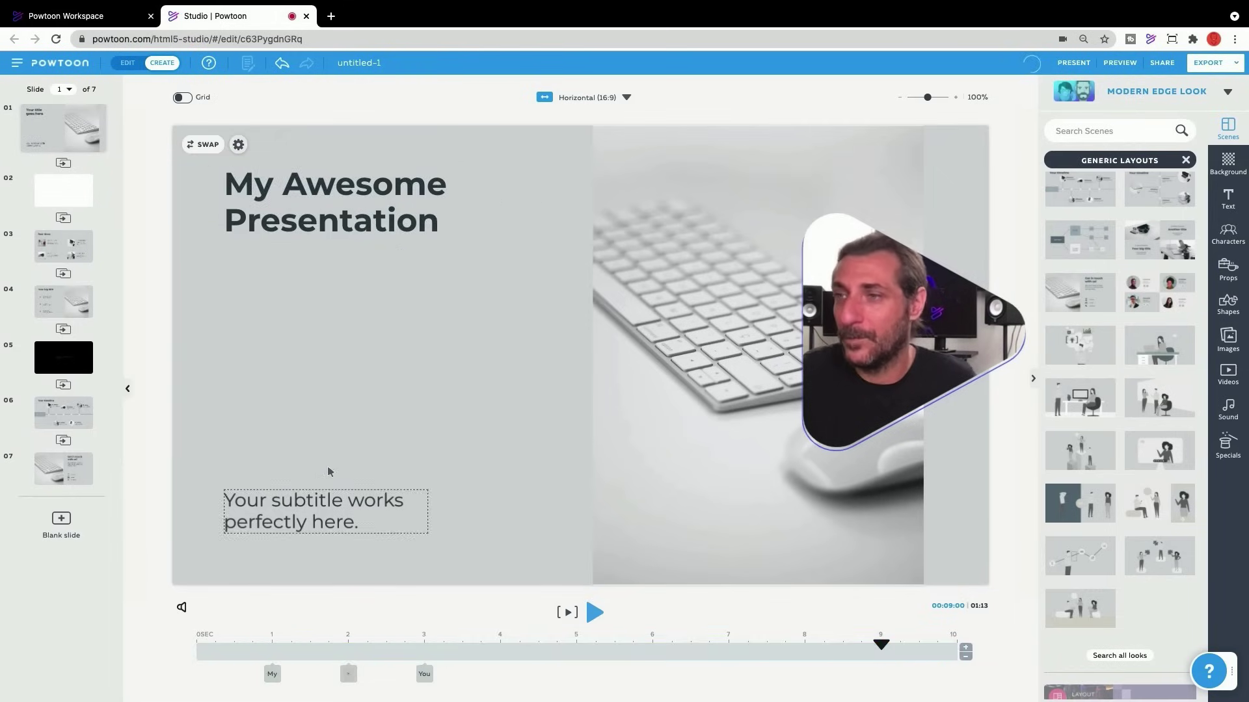
# Replace the subtitle with 'Look how easy it is to be a presentation superstar!'.
pyautogui.click(322, 499)
pyautogui.click(322, 499)
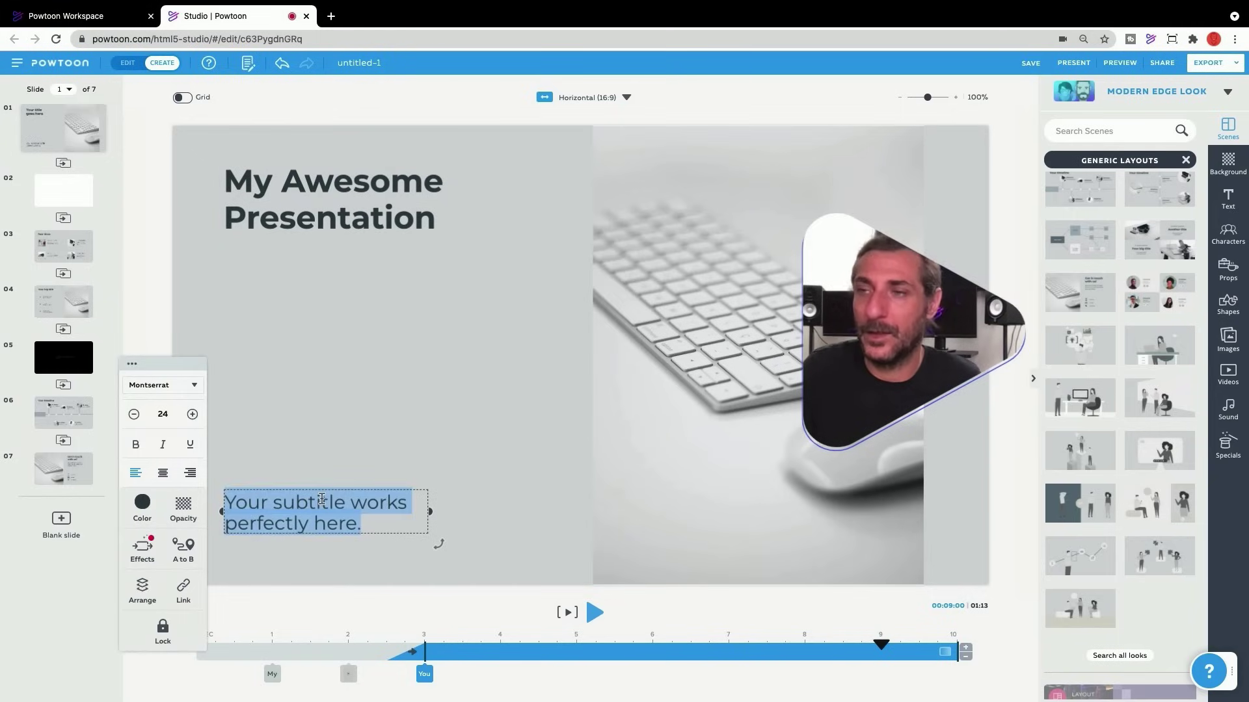
pyautogui.write('Look how ')
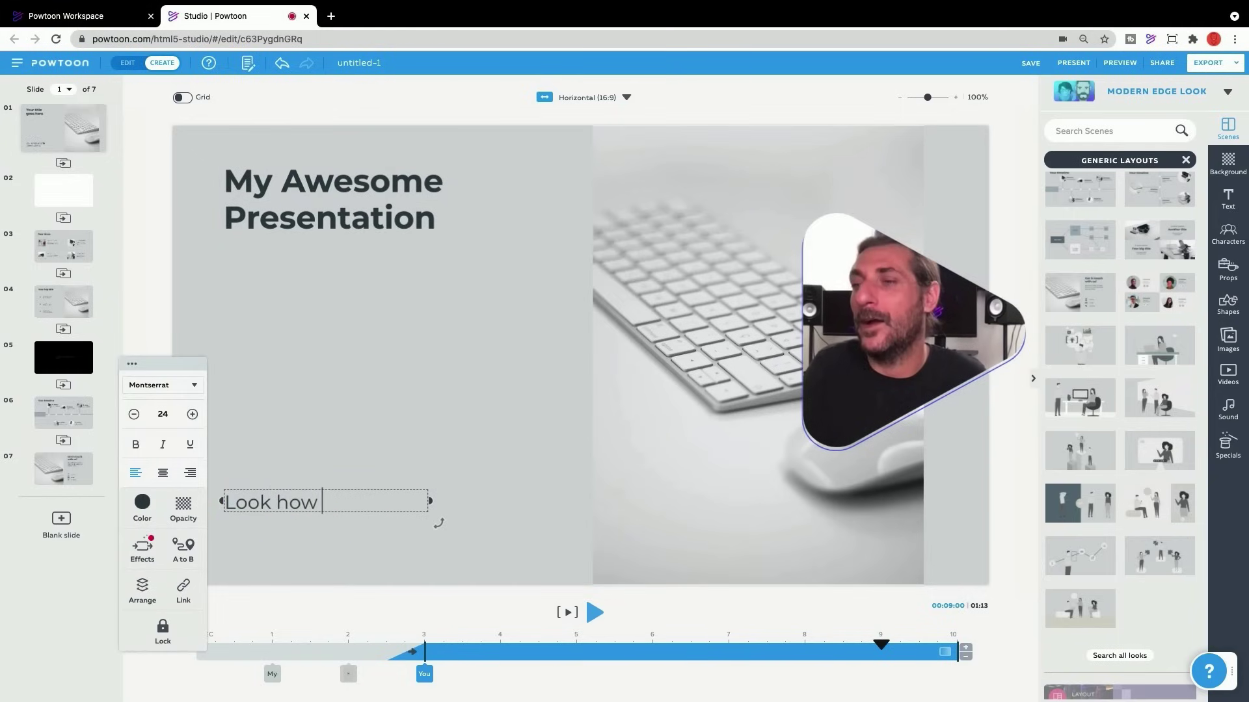
pyautogui.write('easy it is to be a presentation')
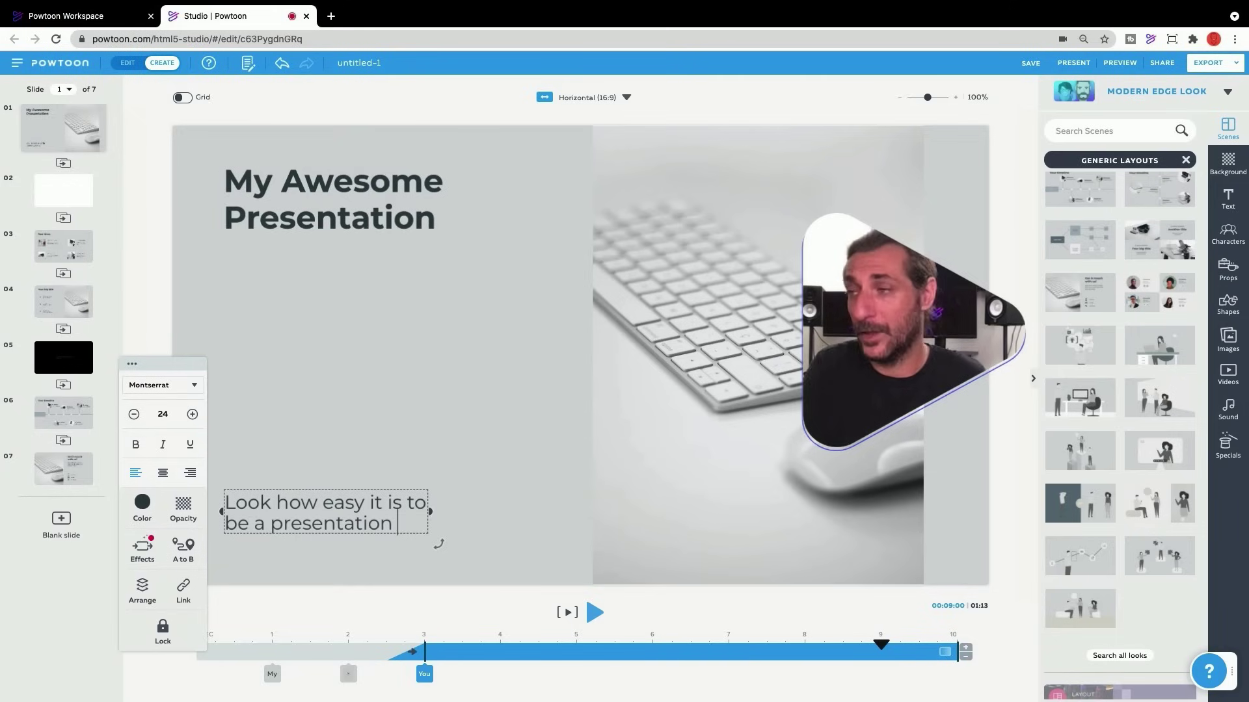
pyautogui.write(' superstar!')
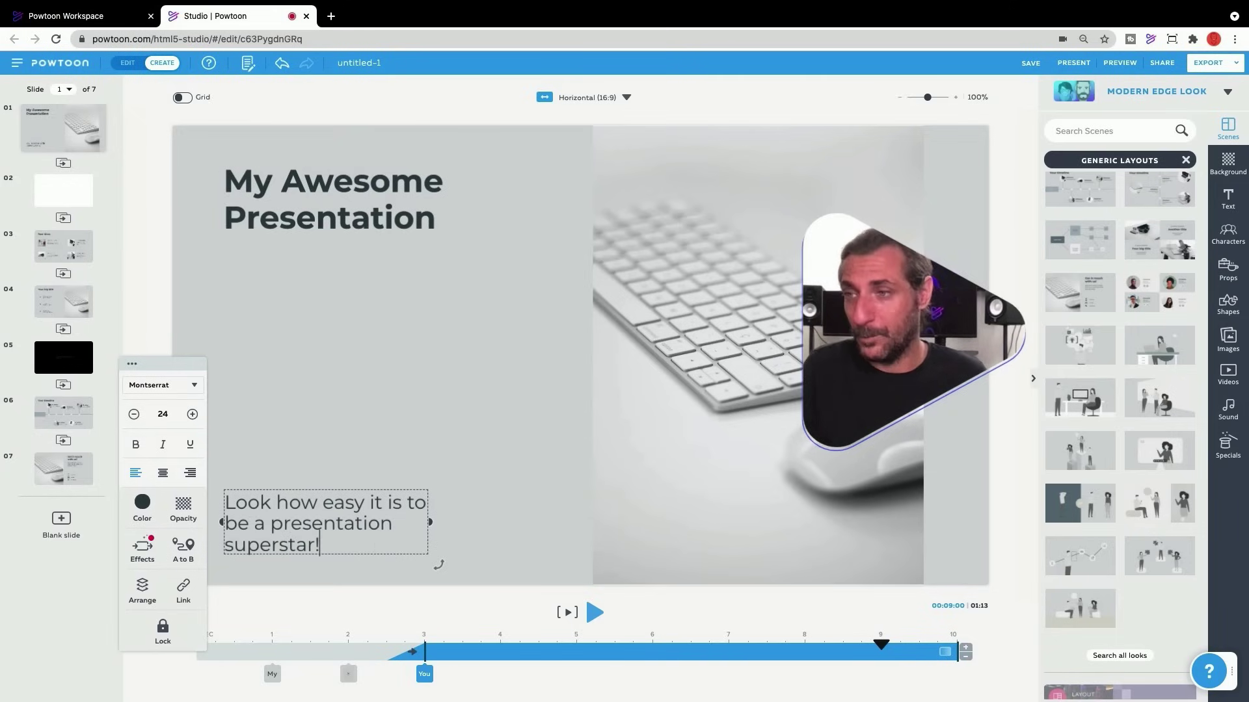
pyautogui.click(764, 198)
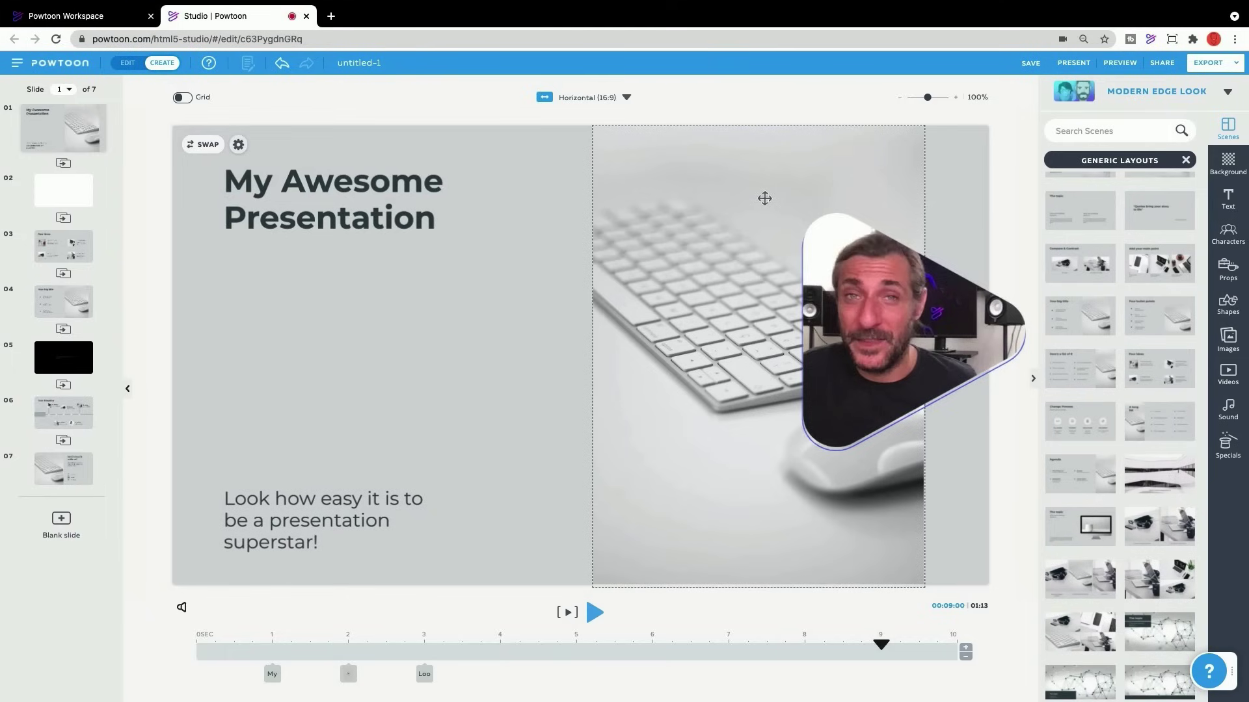
# Replace the keyboard photo with a Storyblocks Premium thumbs-up stock photo.
pyautogui.doubleClick(734, 210)
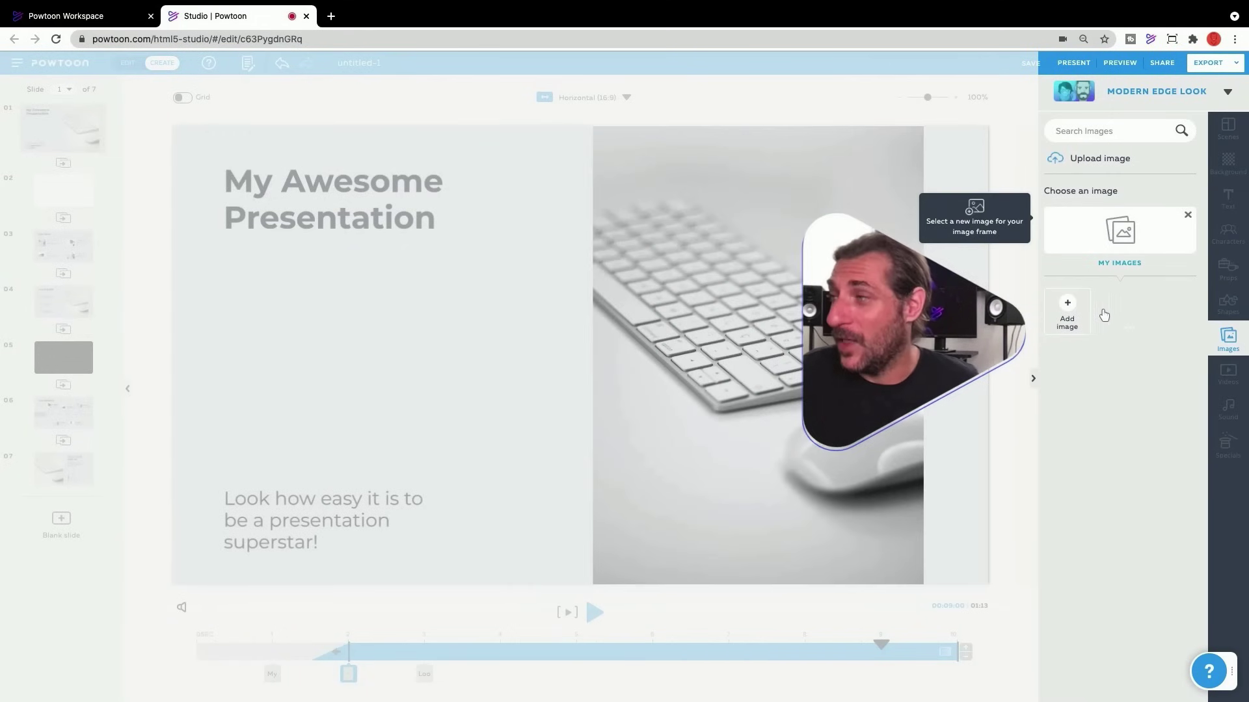
pyautogui.moveTo(1114, 313)
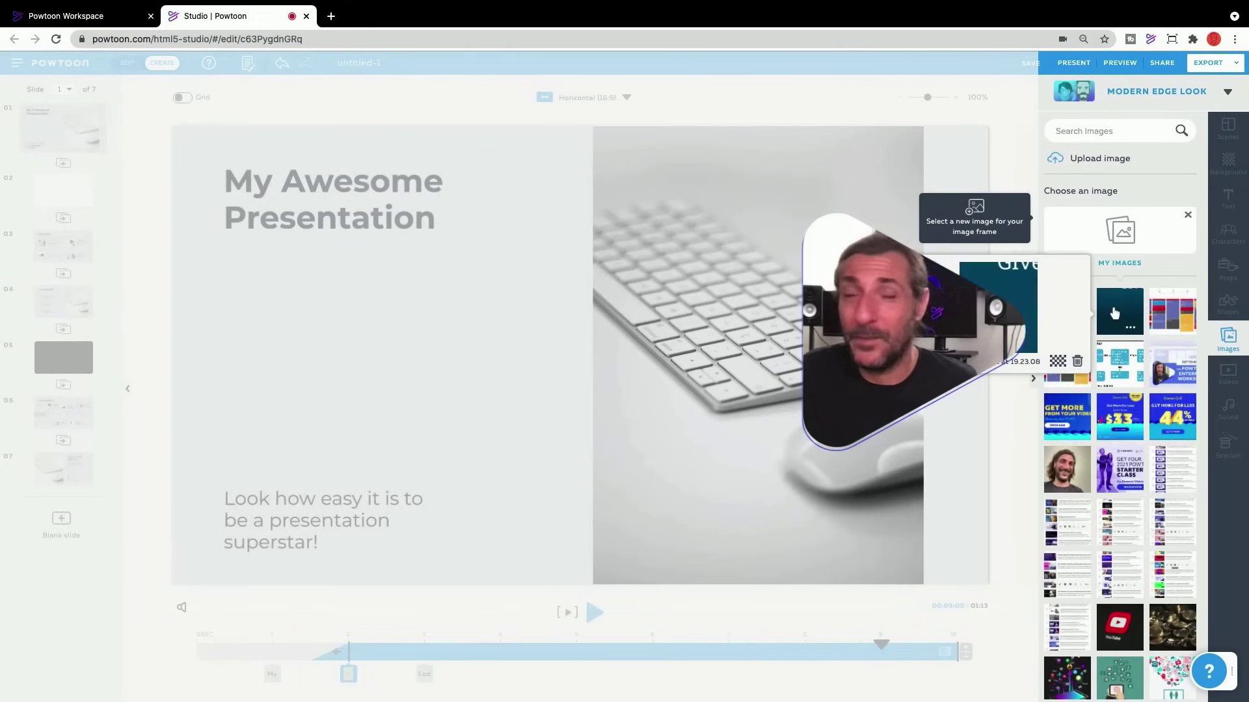
pyautogui.scroll(-2, 1114, 312)
pyautogui.scroll(2, 1105, 293)
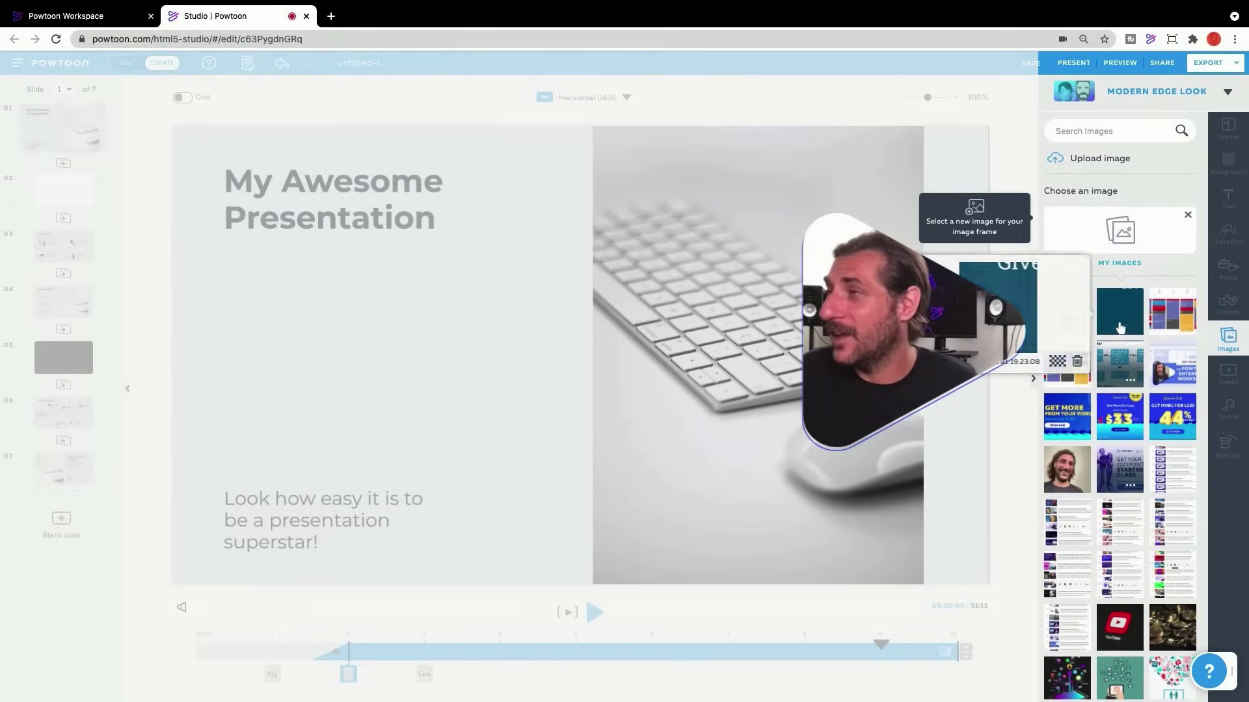
pyautogui.click(1134, 255)
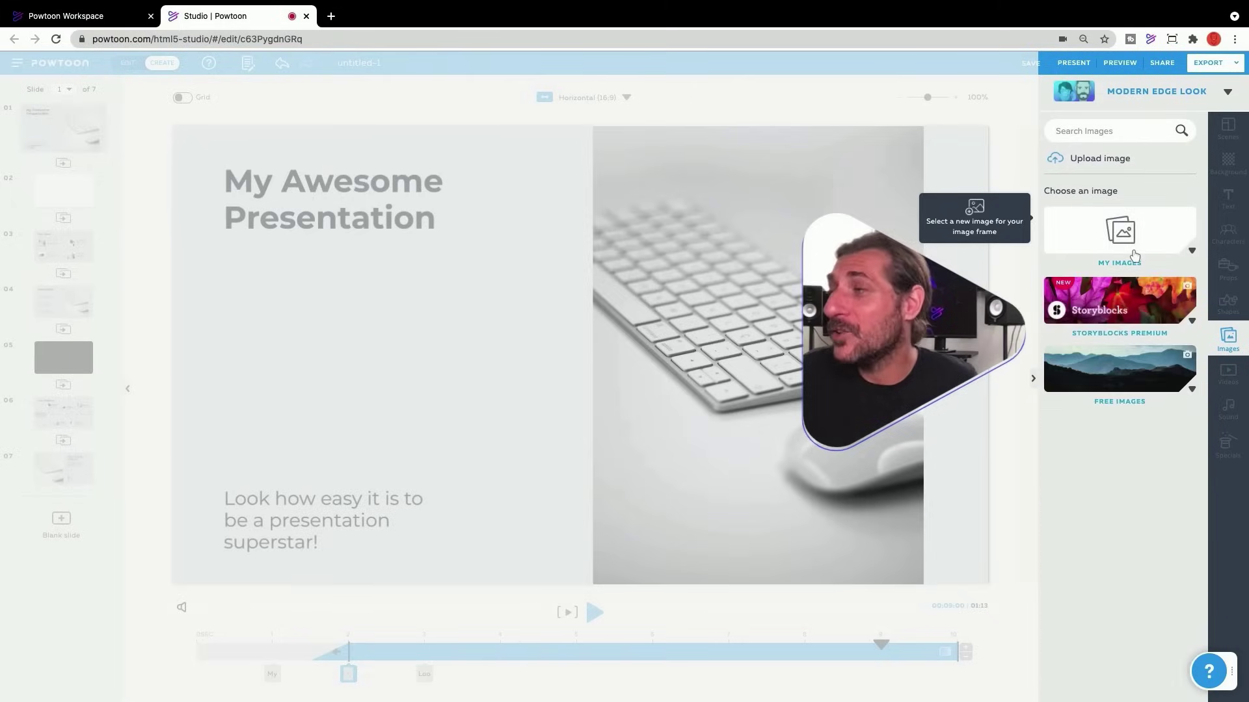
pyautogui.click(1126, 322)
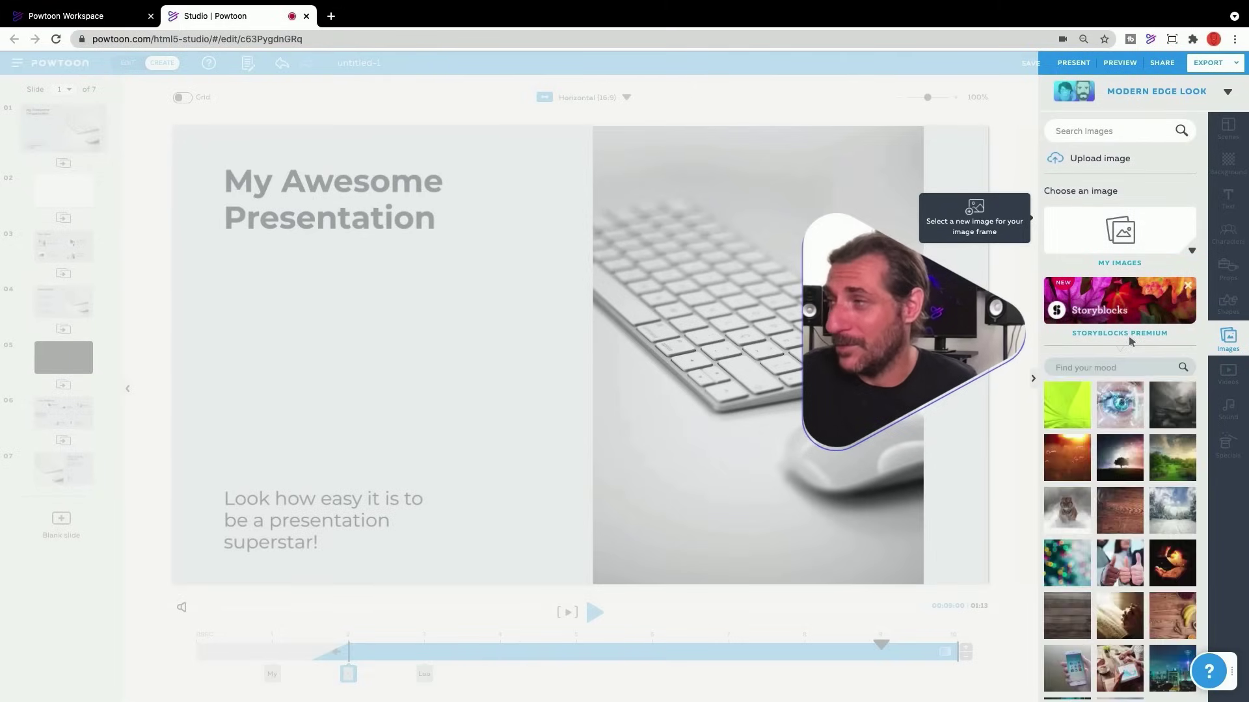
pyautogui.scroll(-1, 1125, 351)
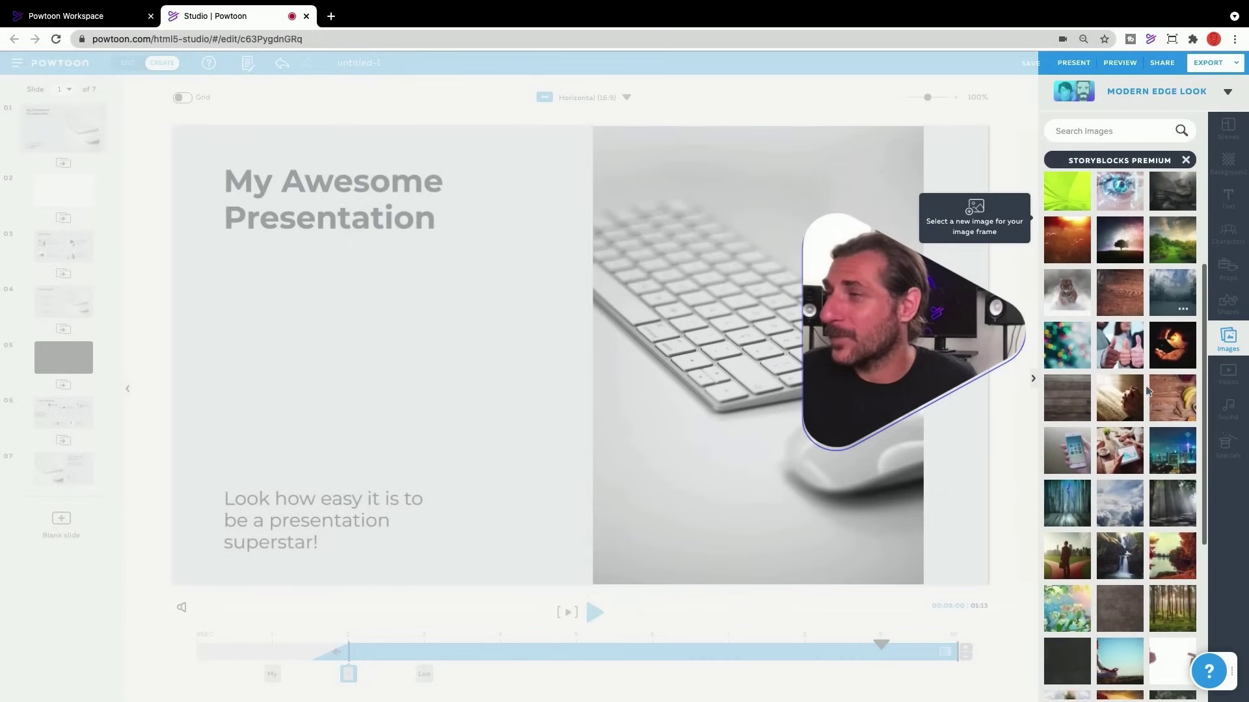
pyautogui.click(1121, 351)
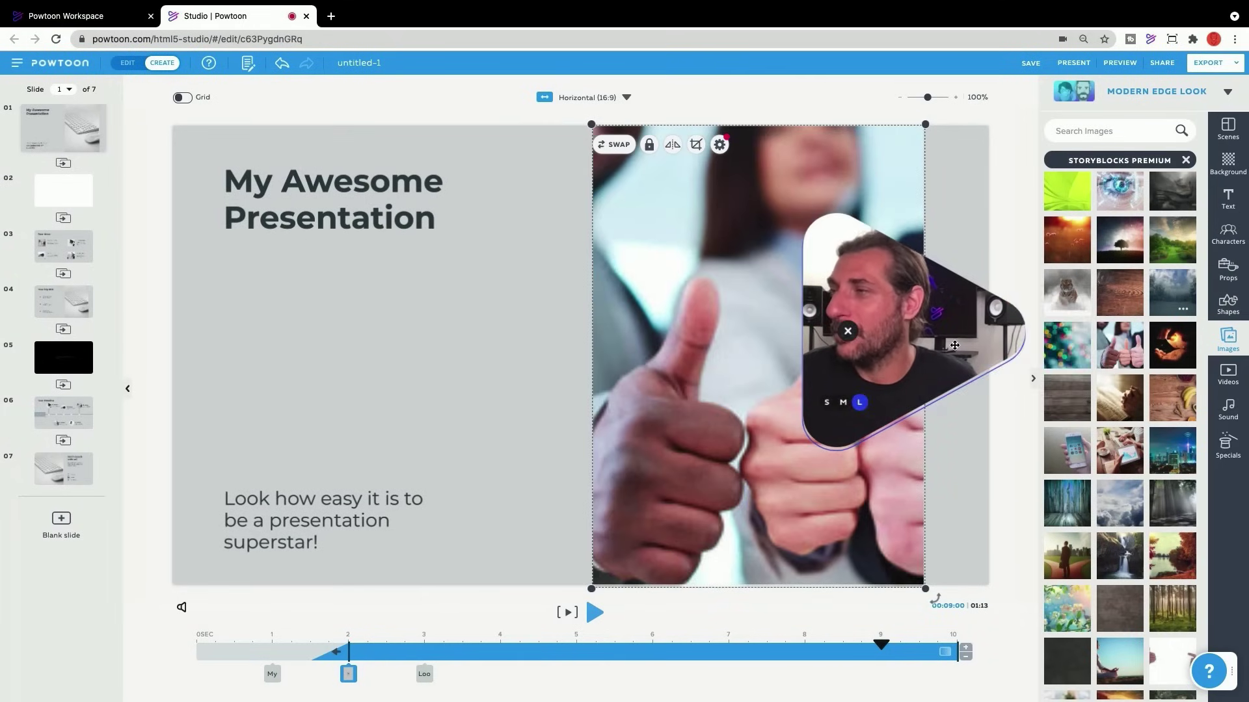
# Crop the thumbs-up photo, shifting it left within its frame.
pyautogui.doubleClick(687, 162)
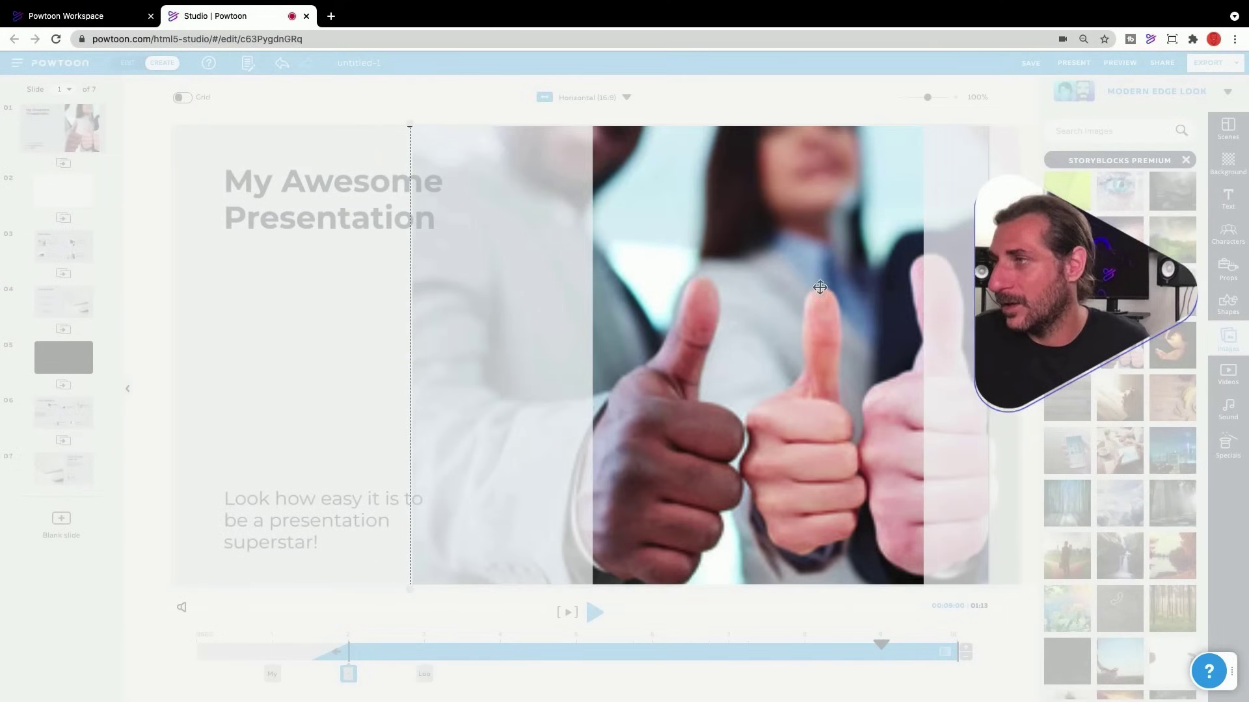
pyautogui.moveTo(820, 287); pyautogui.dragTo(777, 280)
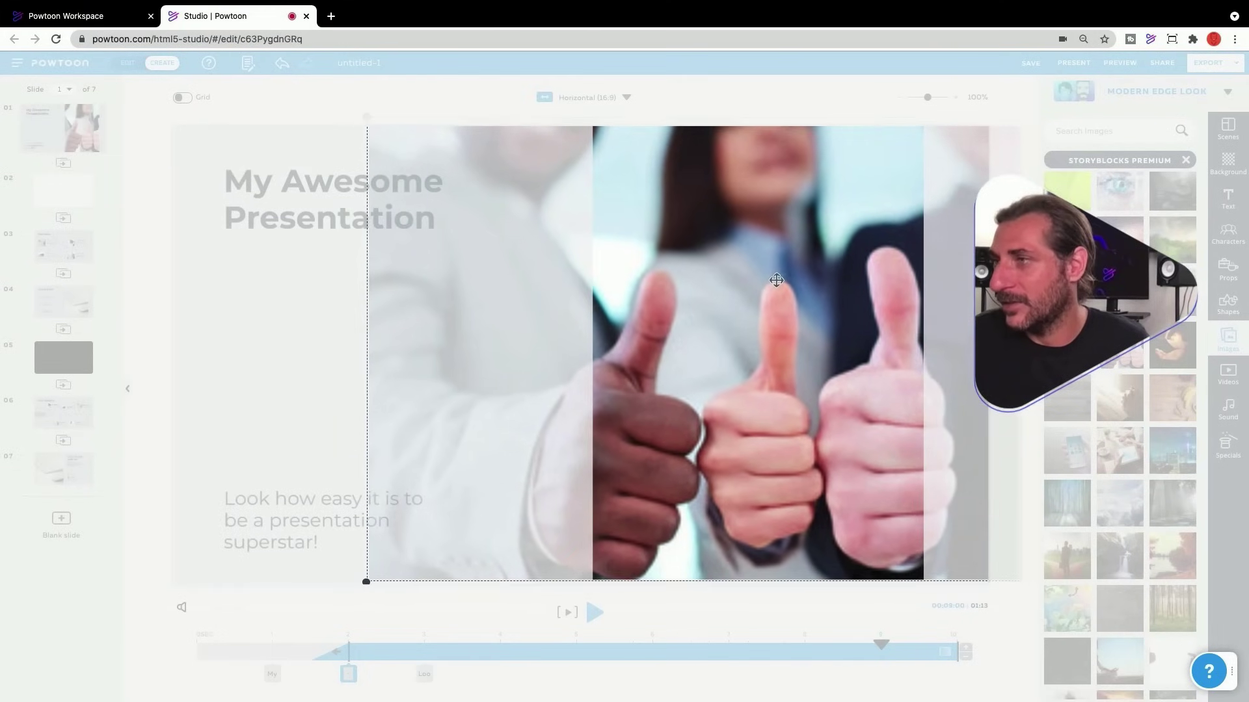
pyautogui.click(329, 279)
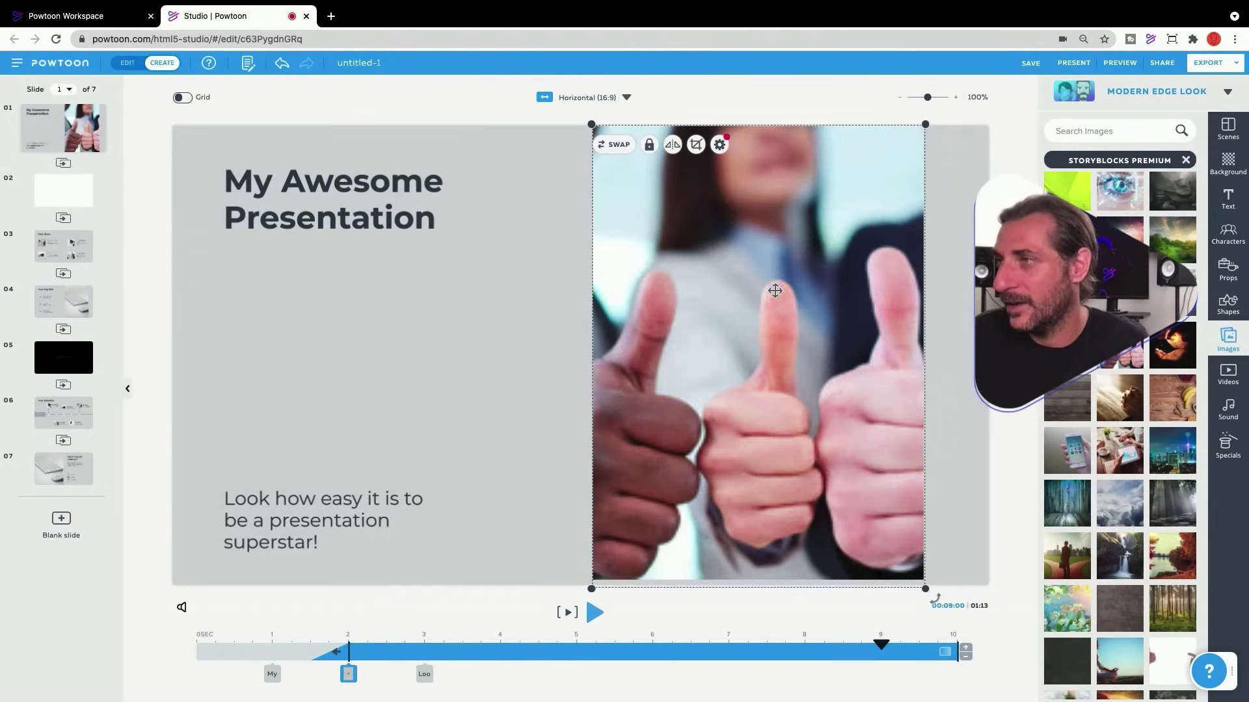
pyautogui.moveTo(1085, 297)
pyautogui.moveTo(1085, 297); pyautogui.dragTo(1081, 361)
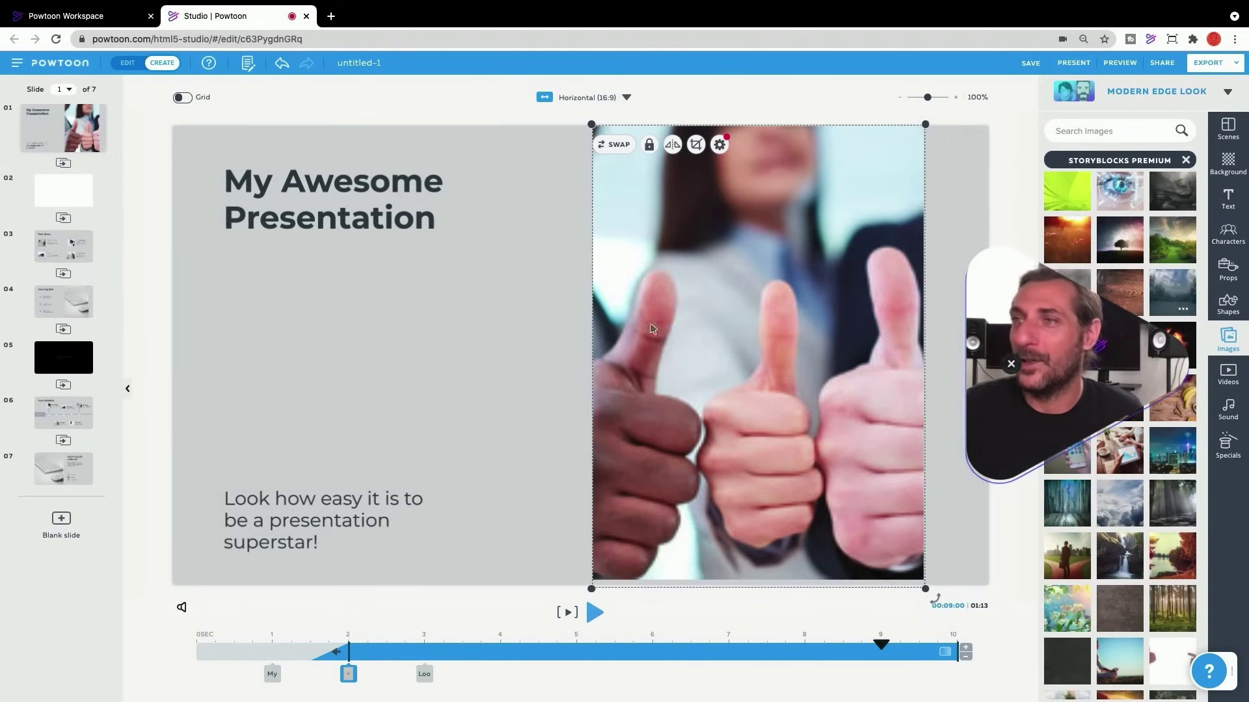
# Set the title slide background to light blue #9CD9FF and save it to My Colors.
pyautogui.click(238, 153)
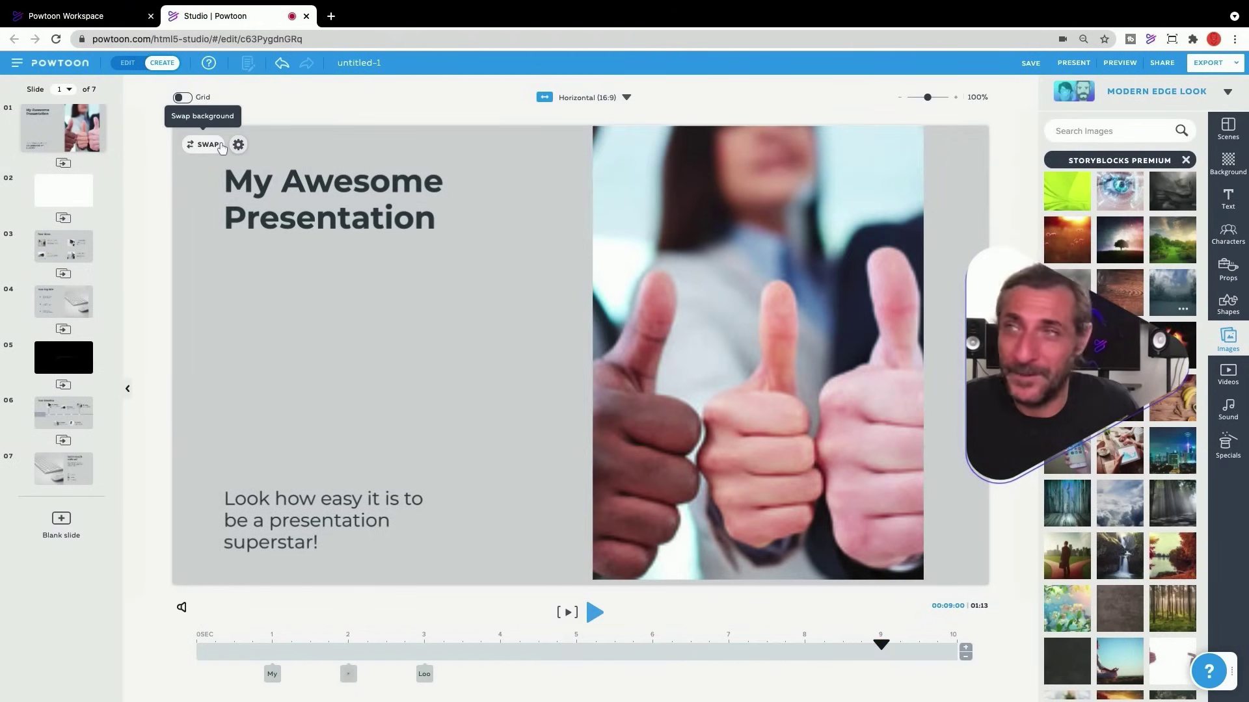
pyautogui.click(238, 145)
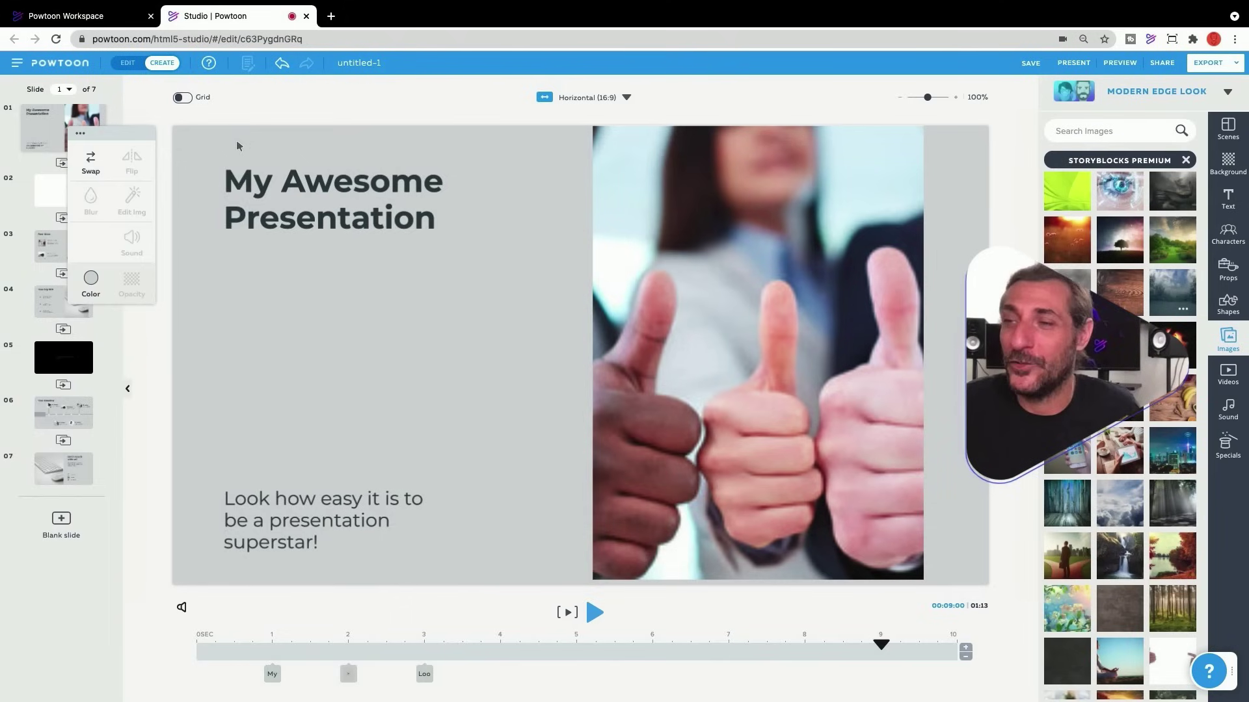
pyautogui.click(91, 279)
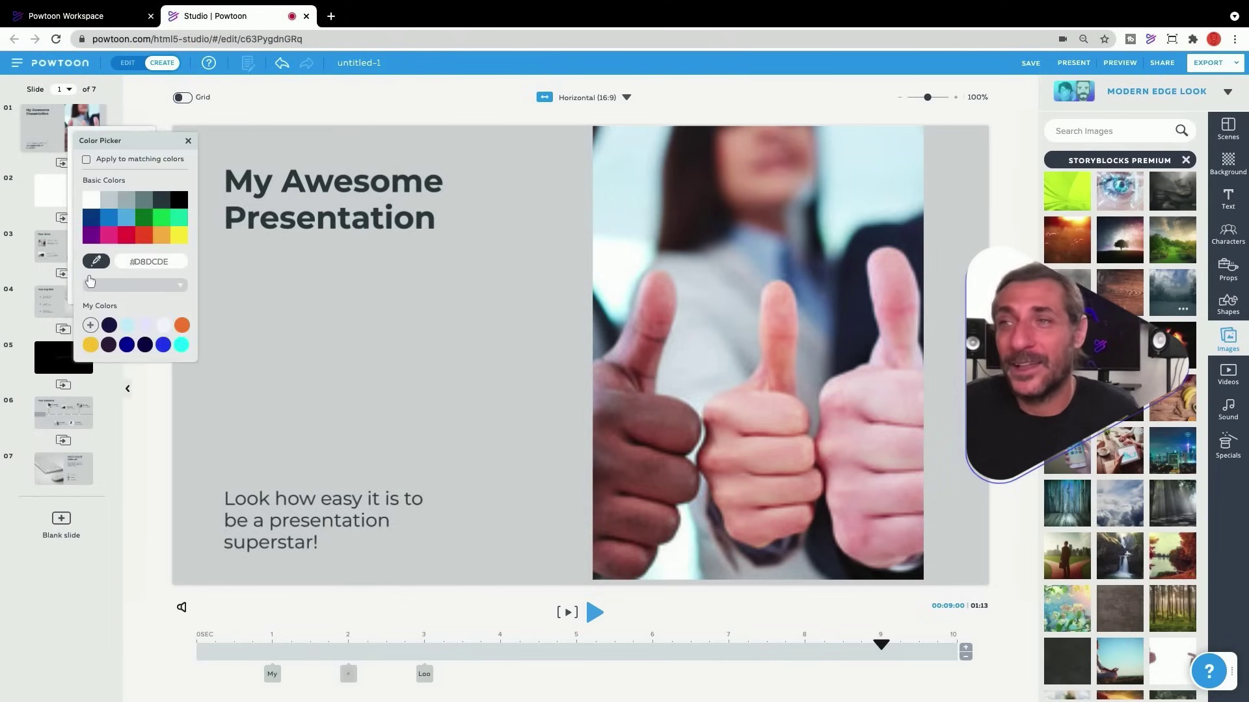
pyautogui.click(171, 288)
pyautogui.click(143, 371)
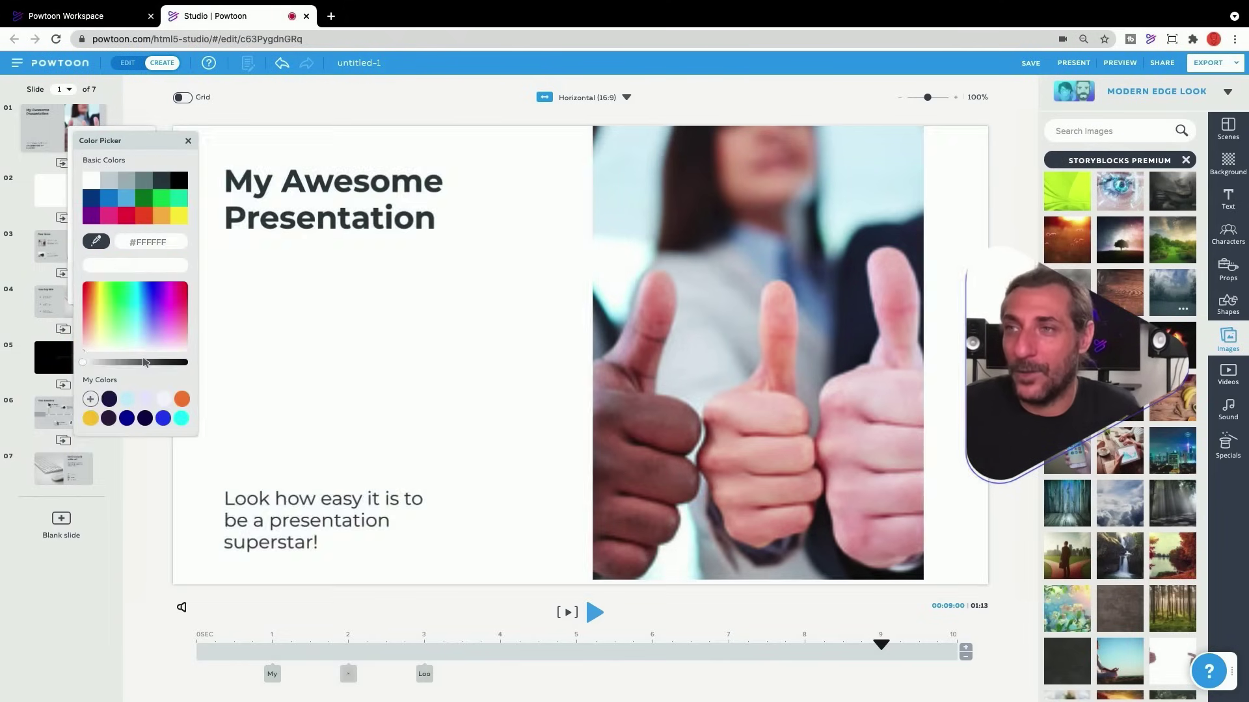
pyautogui.moveTo(149, 352)
pyautogui.mouseDown()
pyautogui.moveTo(126, 304)
pyautogui.moveTo(115, 311)
pyautogui.moveTo(144, 328)
pyautogui.mouseUp()
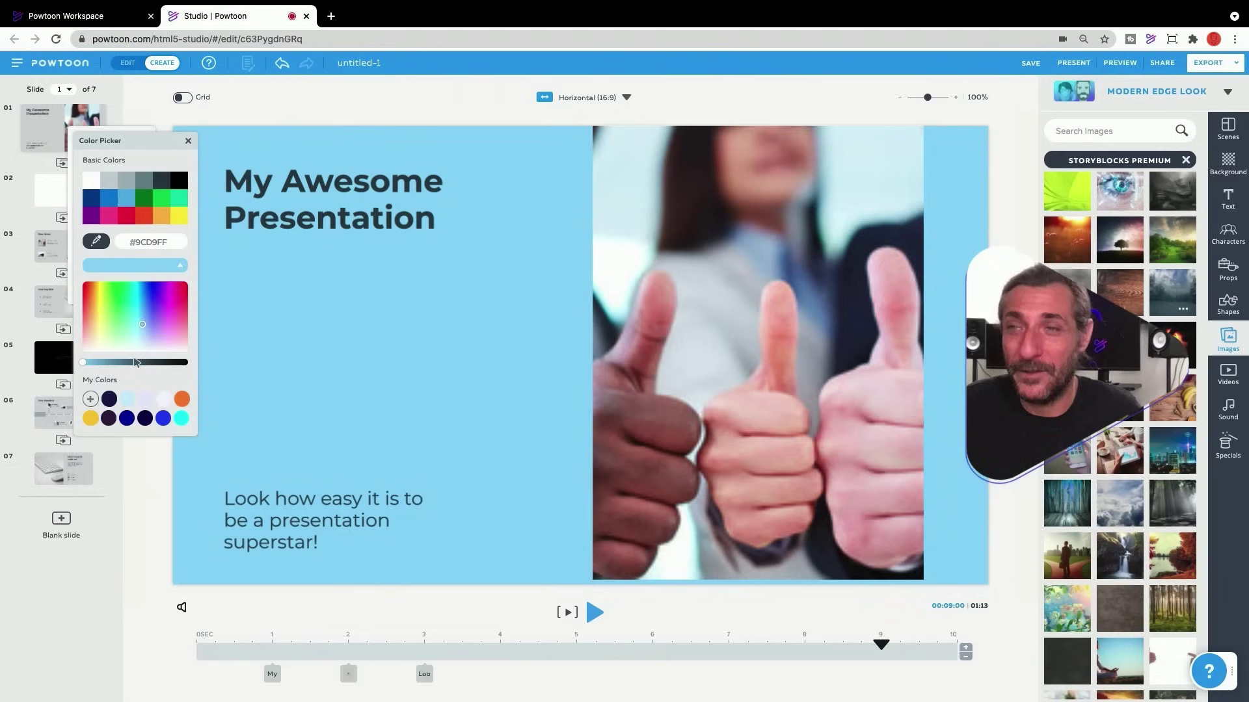
pyautogui.click(91, 400)
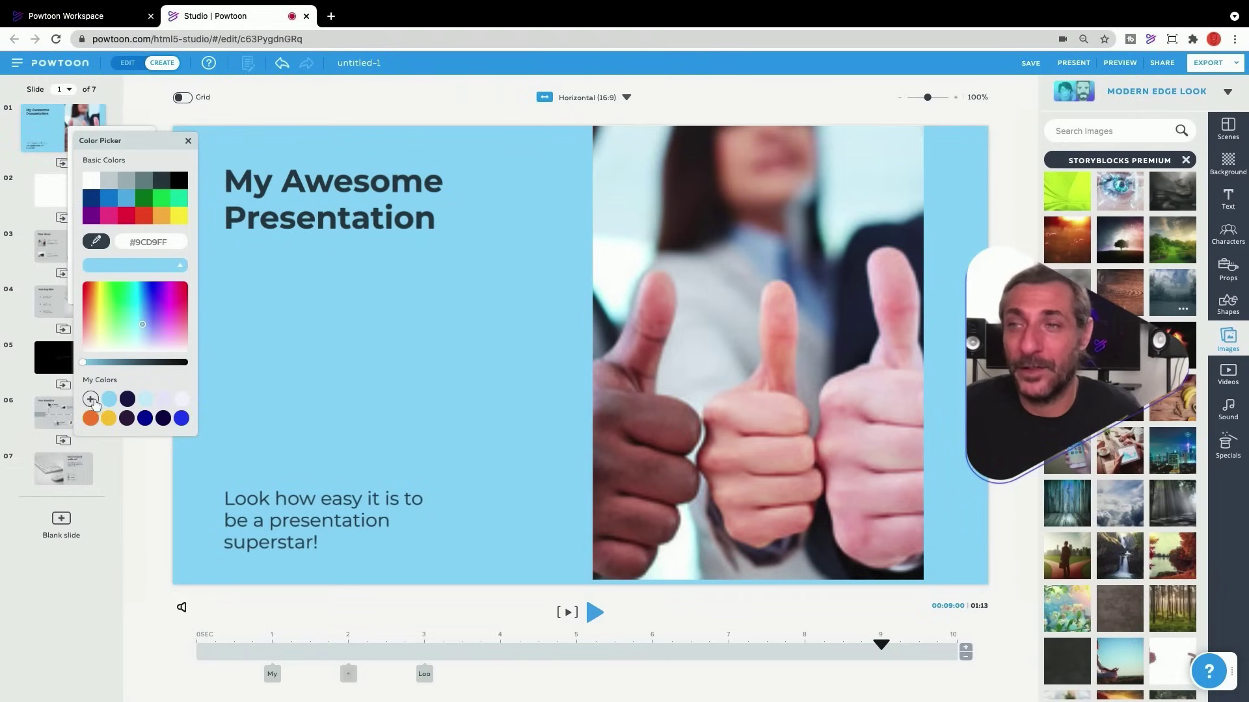
# Apply the saved light blue to the Agenda and Four ideas slide backgrounds.
pyautogui.click(41, 199)
pyautogui.click(238, 145)
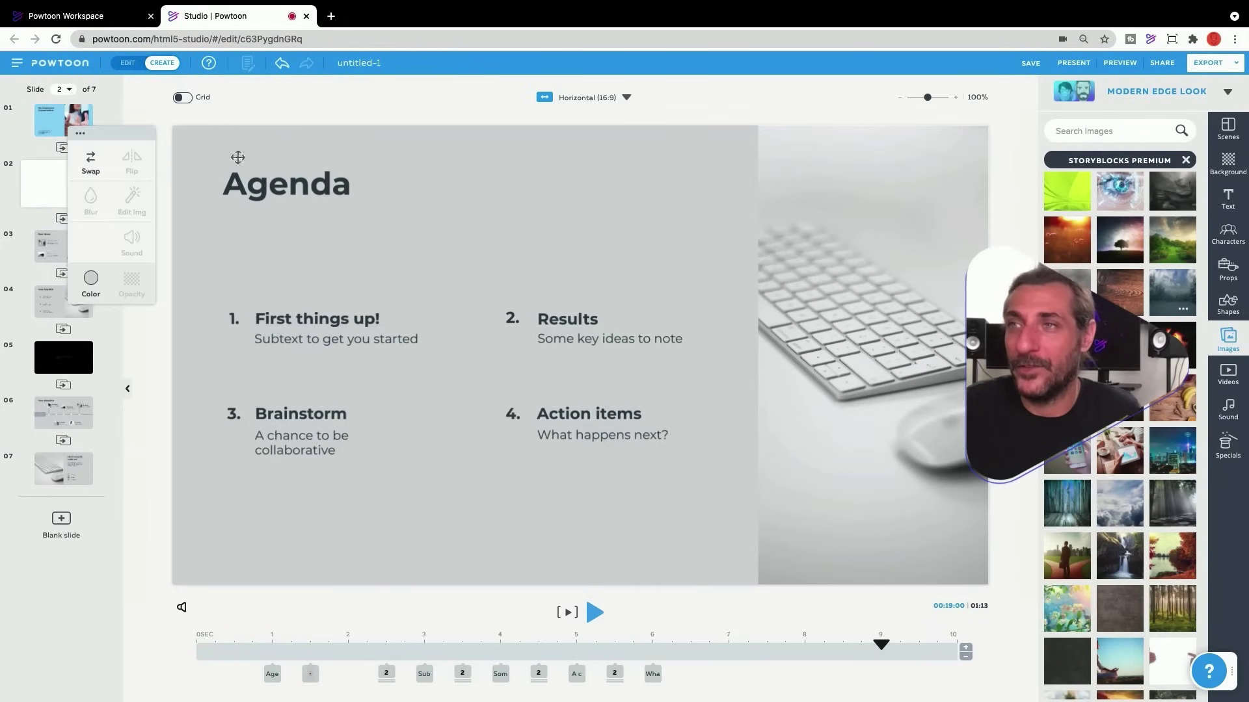
pyautogui.click(91, 281)
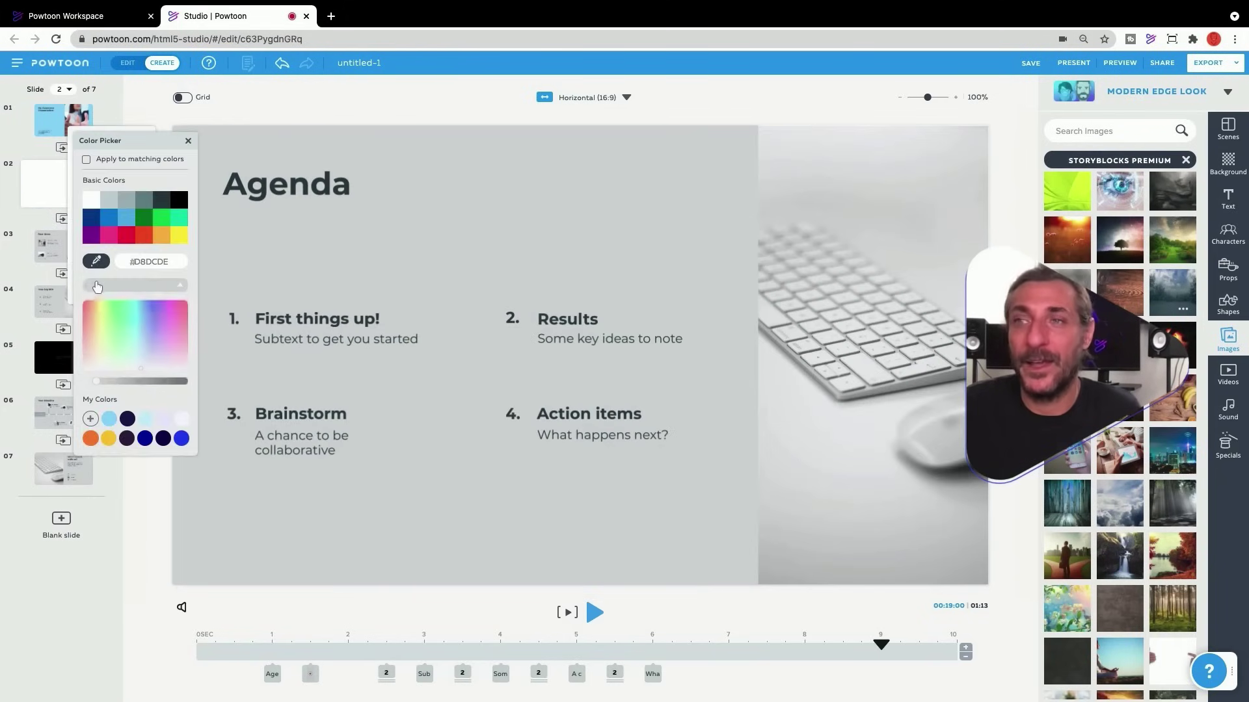
pyautogui.click(108, 420)
pyautogui.click(43, 262)
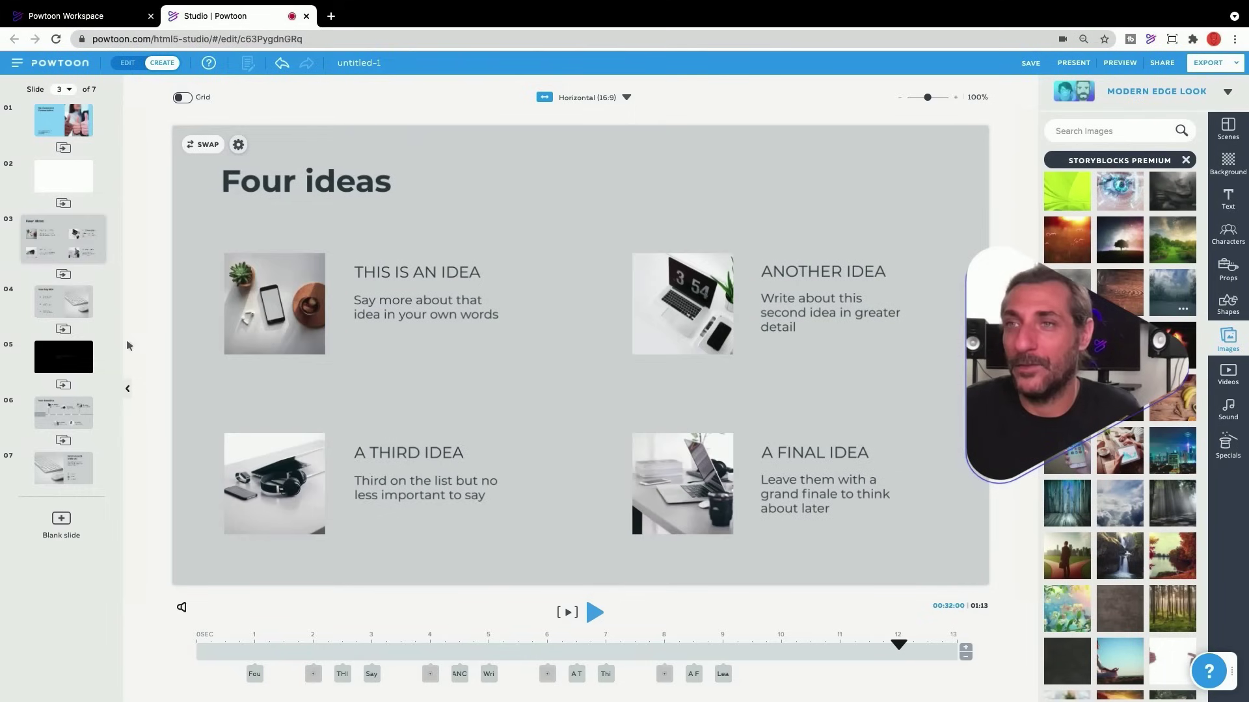
pyautogui.click(239, 145)
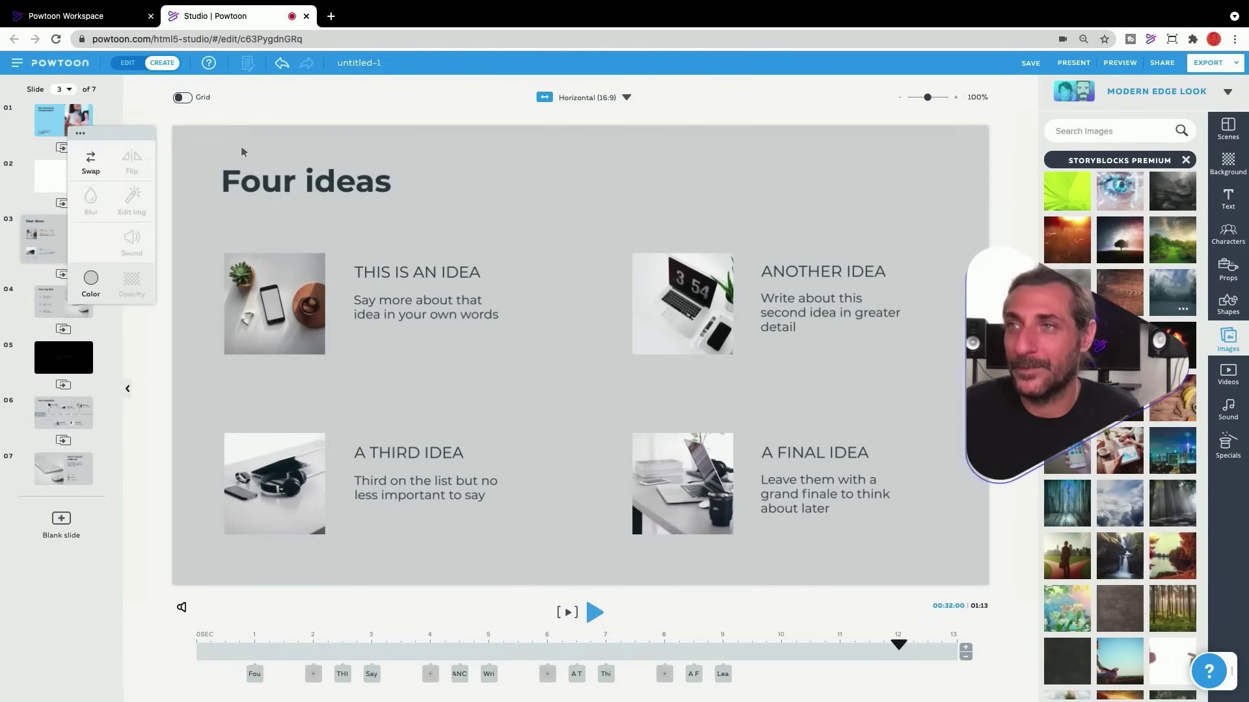
pyautogui.click(99, 279)
pyautogui.click(109, 422)
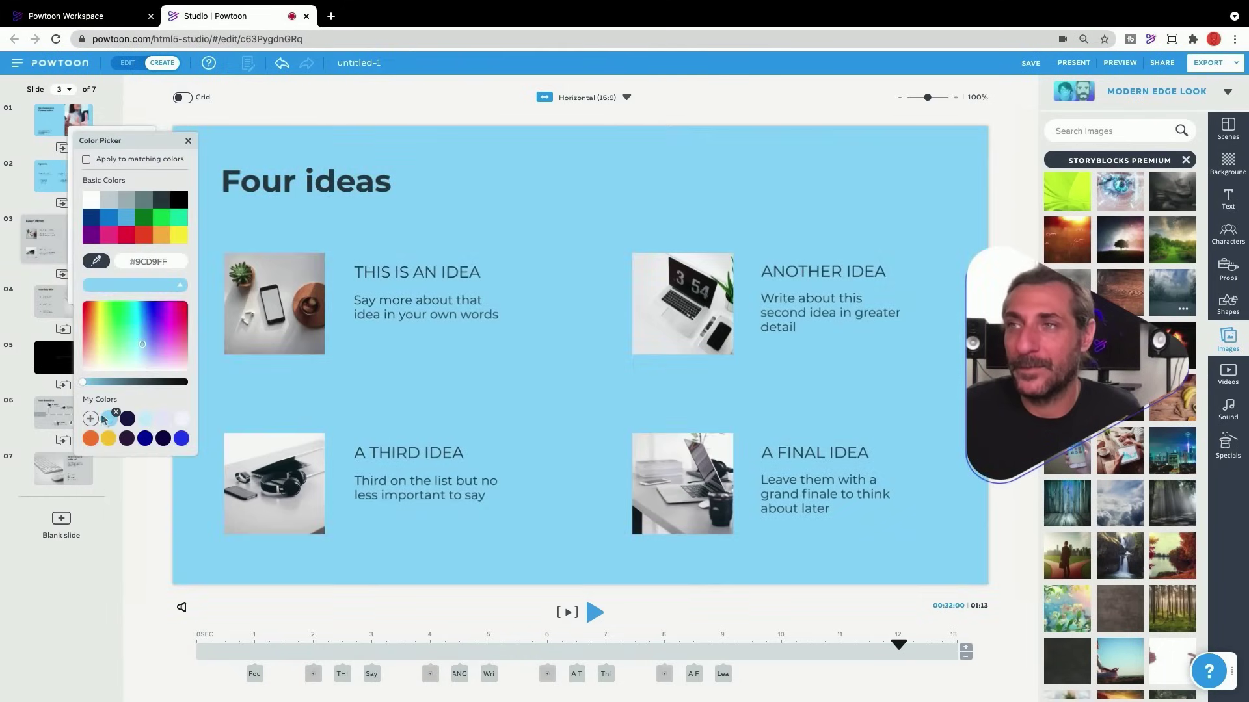
pyautogui.click(191, 314)
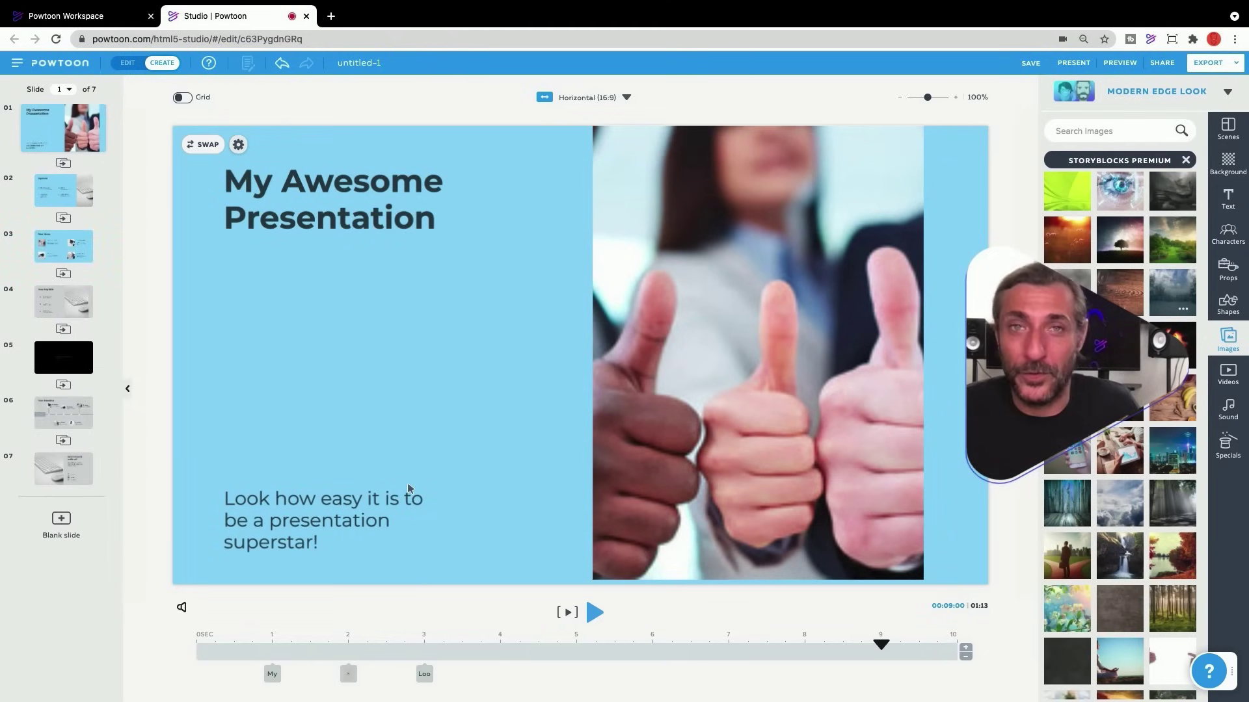
pyautogui.click(770, 301)
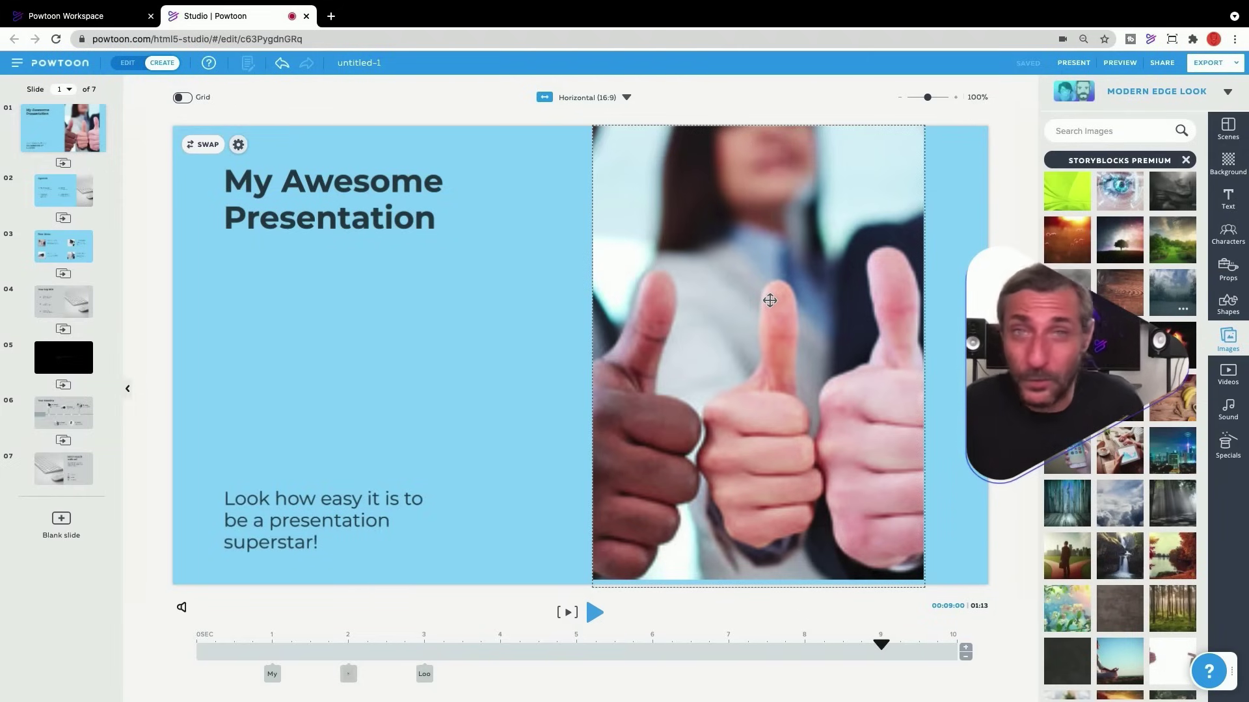
# Upload apple-logo.png, found by searching 'logo', and place it on the title slide.
pyautogui.click(962, 221)
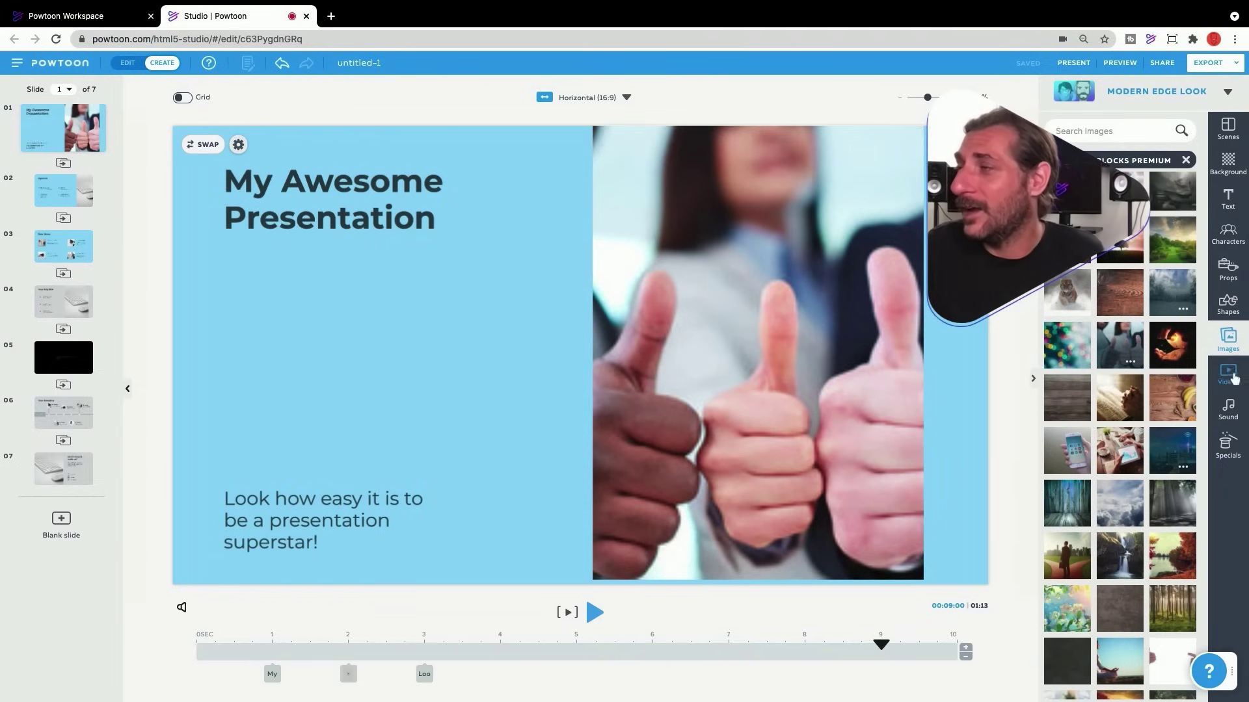
pyautogui.click(1230, 346)
pyautogui.click(1226, 347)
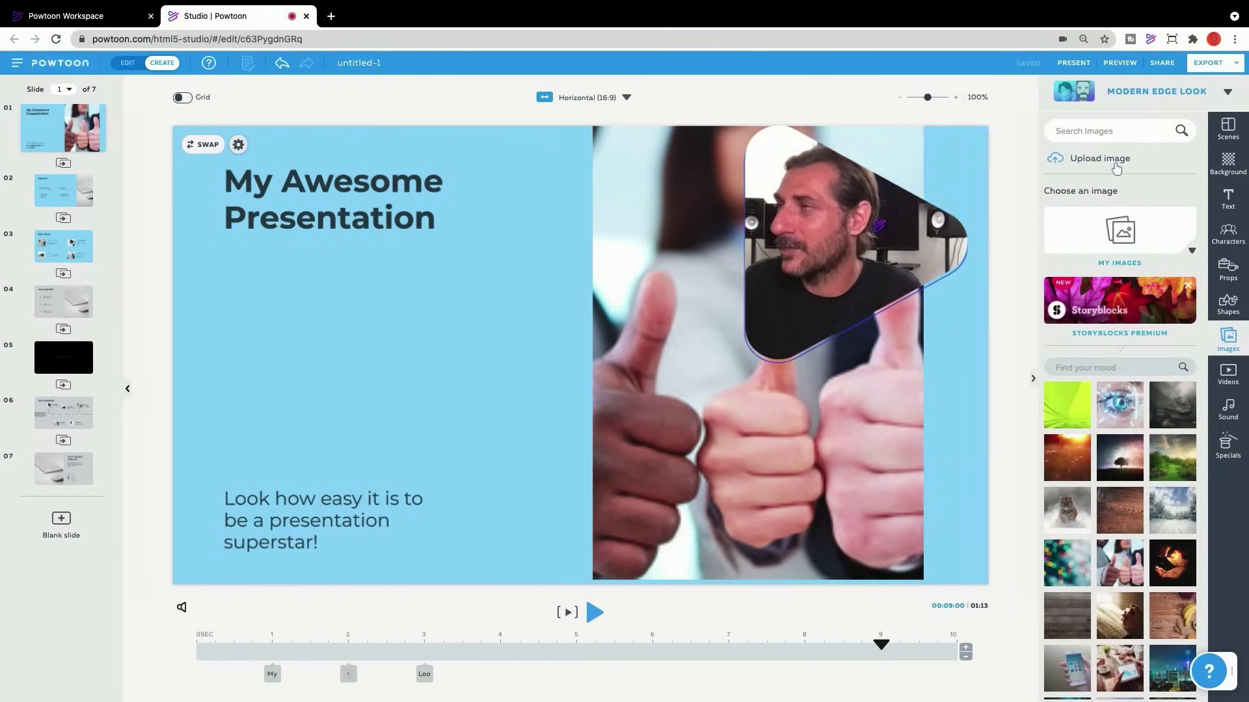
pyautogui.click(1103, 162)
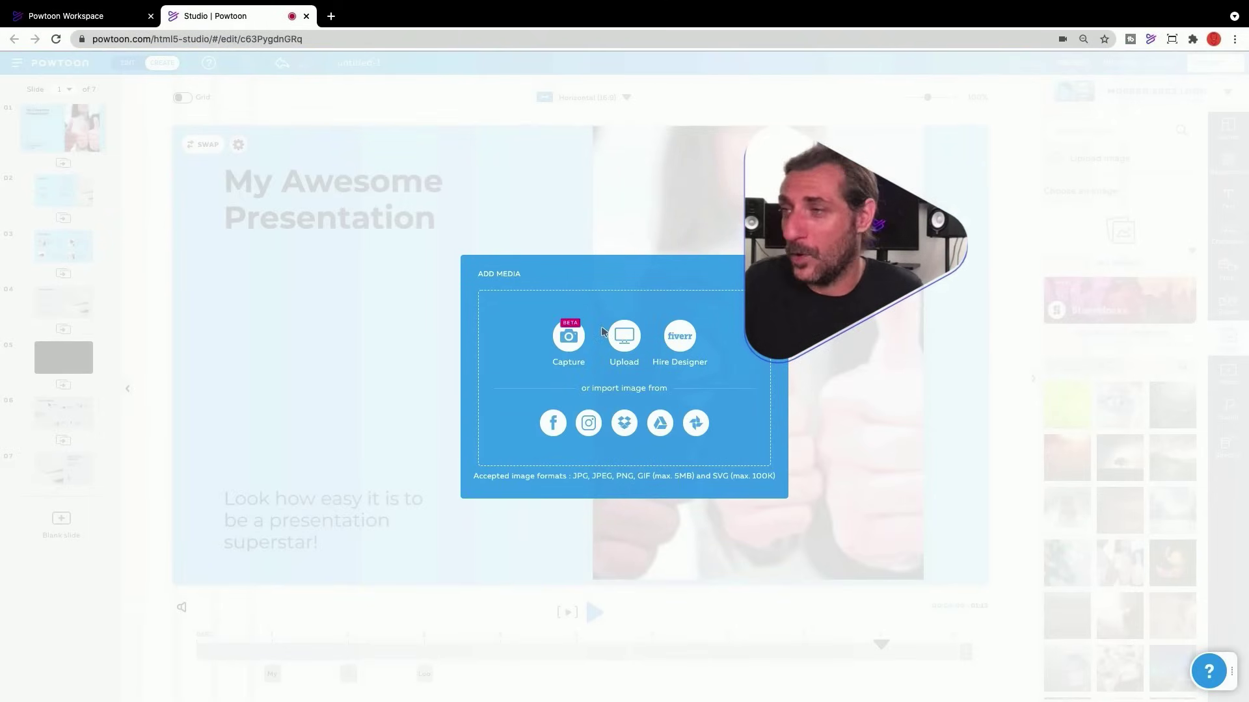
pyautogui.click(631, 346)
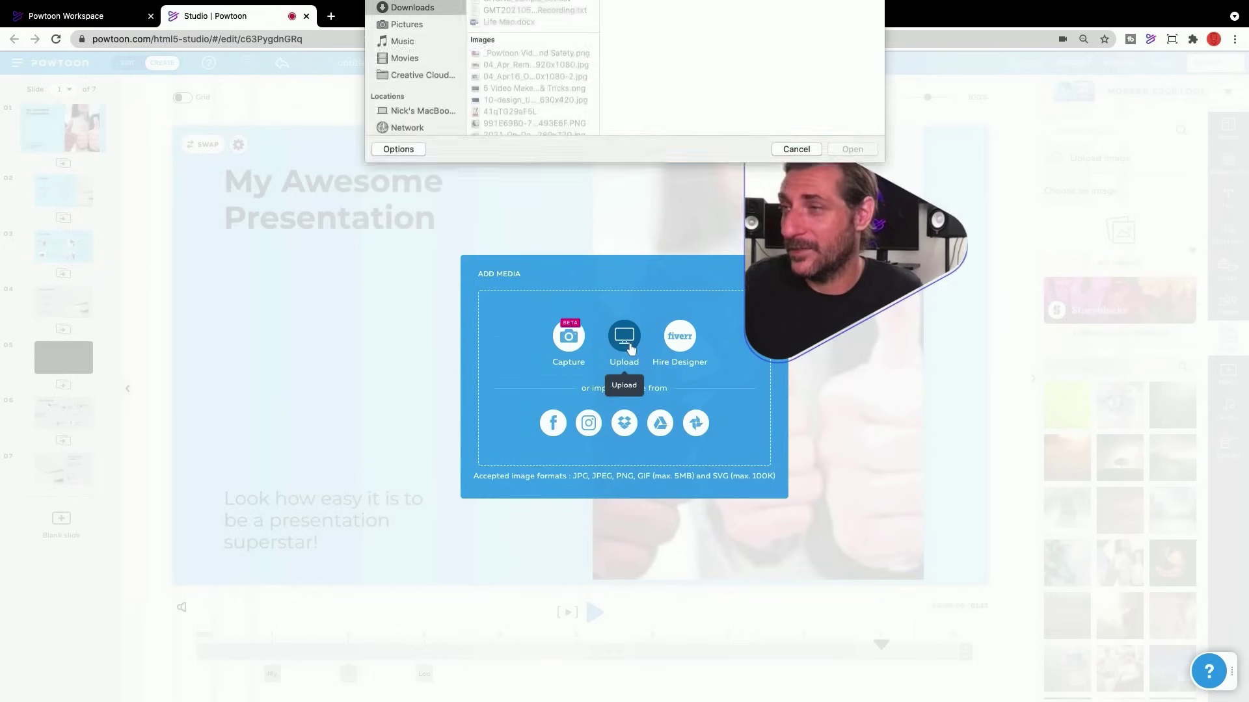
pyautogui.write('logo')
pyautogui.scroll(2, 543, 135)
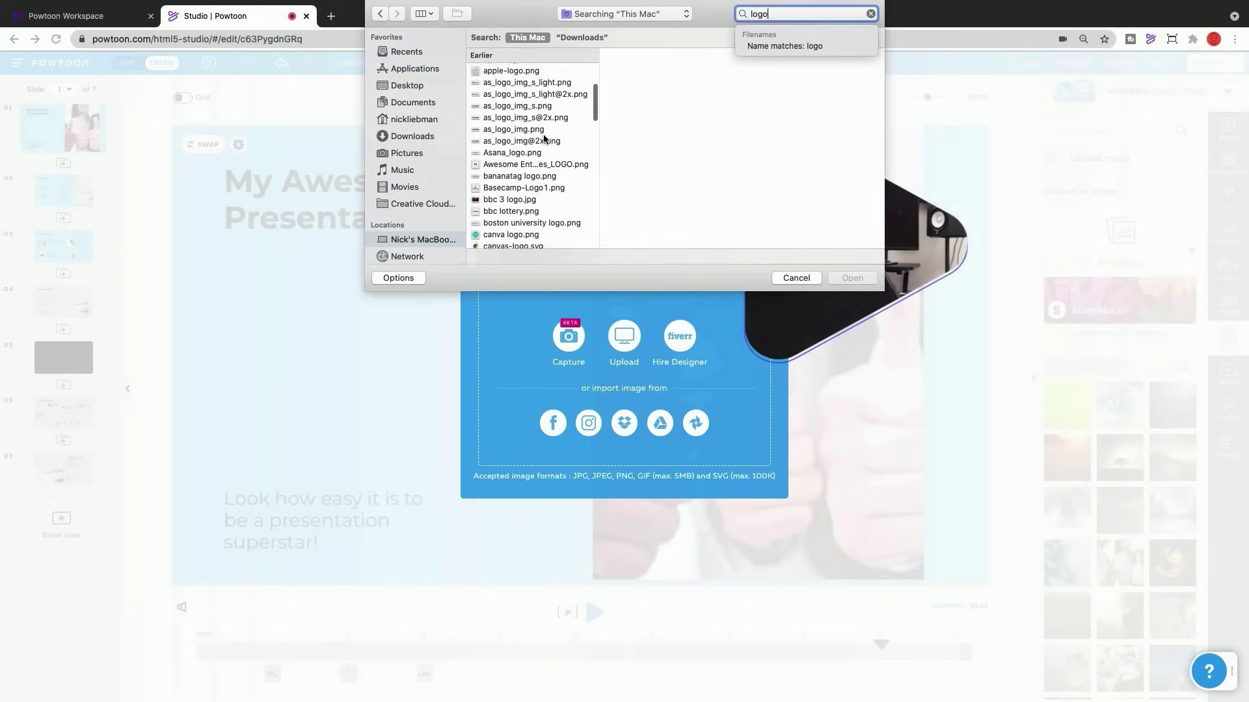
pyautogui.click(527, 95)
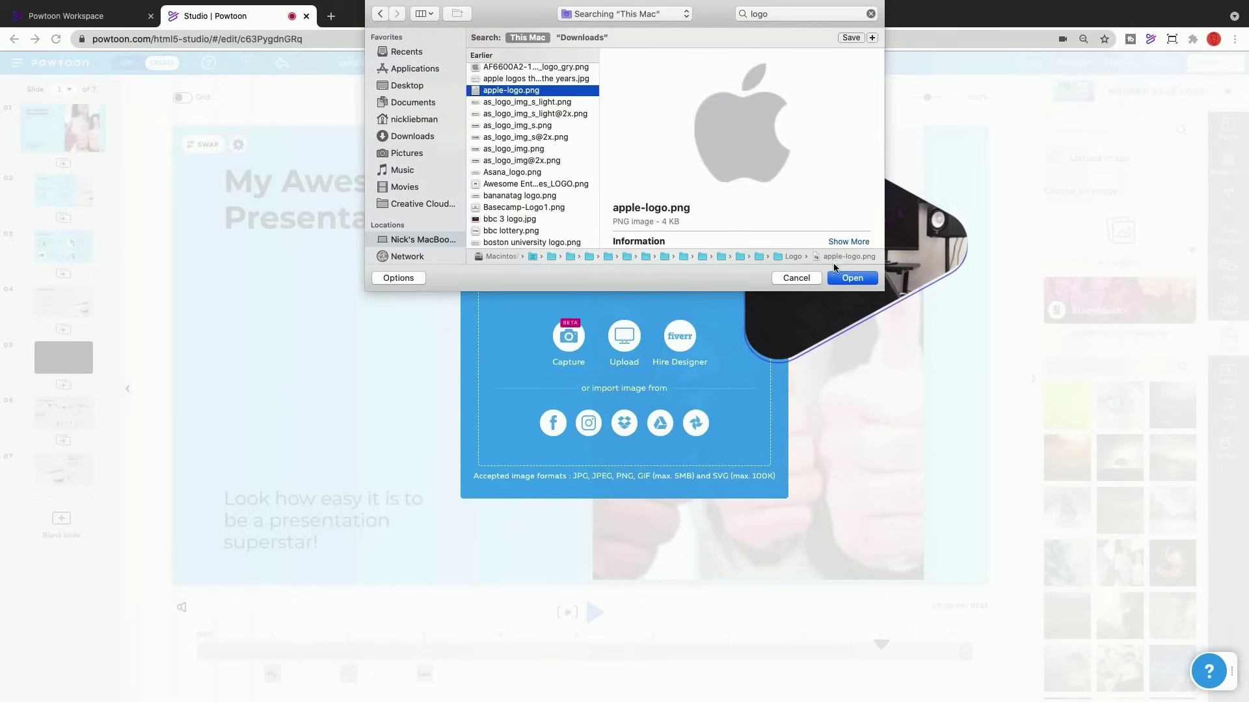
pyautogui.click(859, 278)
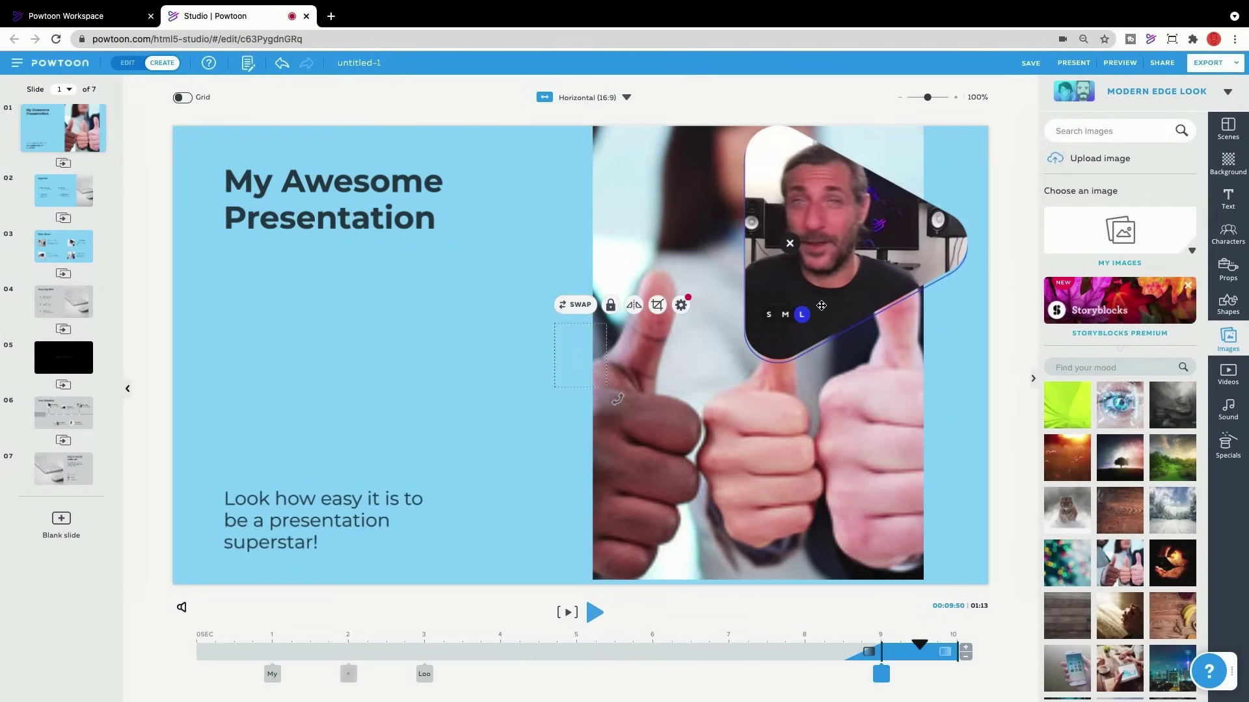
# Place the apple logo in the Agenda slide's lower-left corner, visible from 0s all slide long.
pyautogui.moveTo(577, 354); pyautogui.dragTo(953, 544)
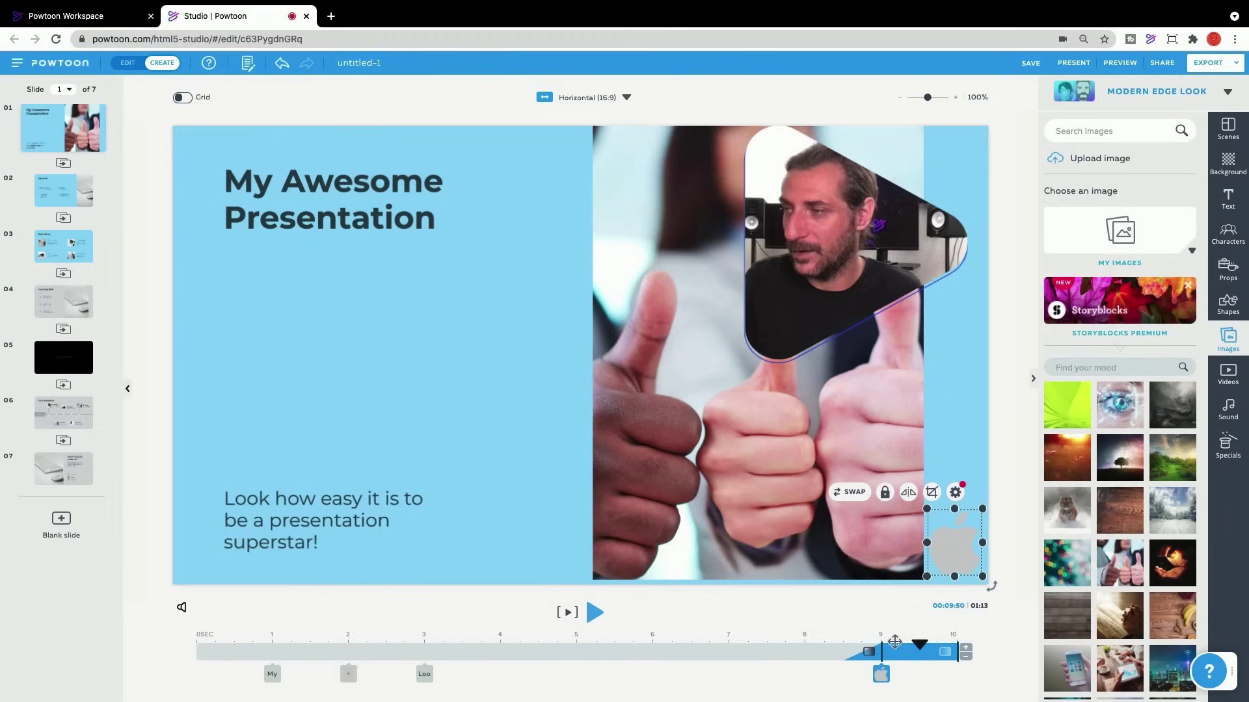
pyautogui.moveTo(882, 654); pyautogui.dragTo(52, 537)
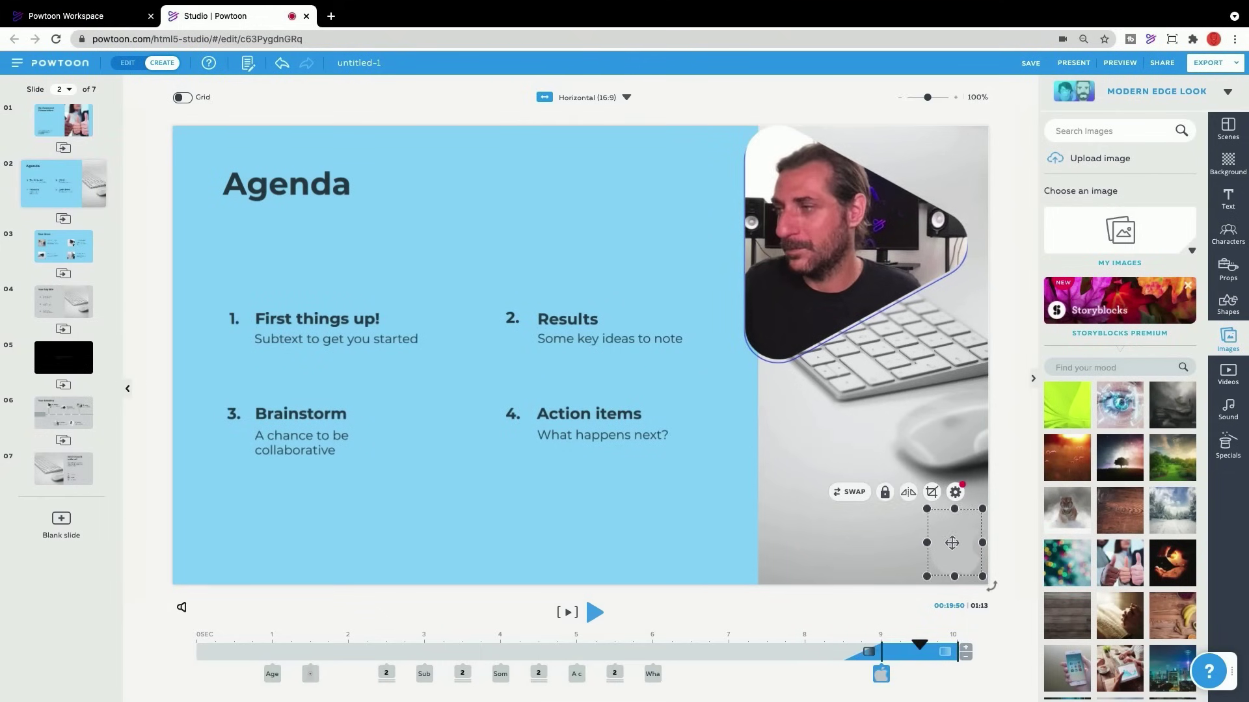
pyautogui.moveTo(952, 542); pyautogui.dragTo(222, 534)
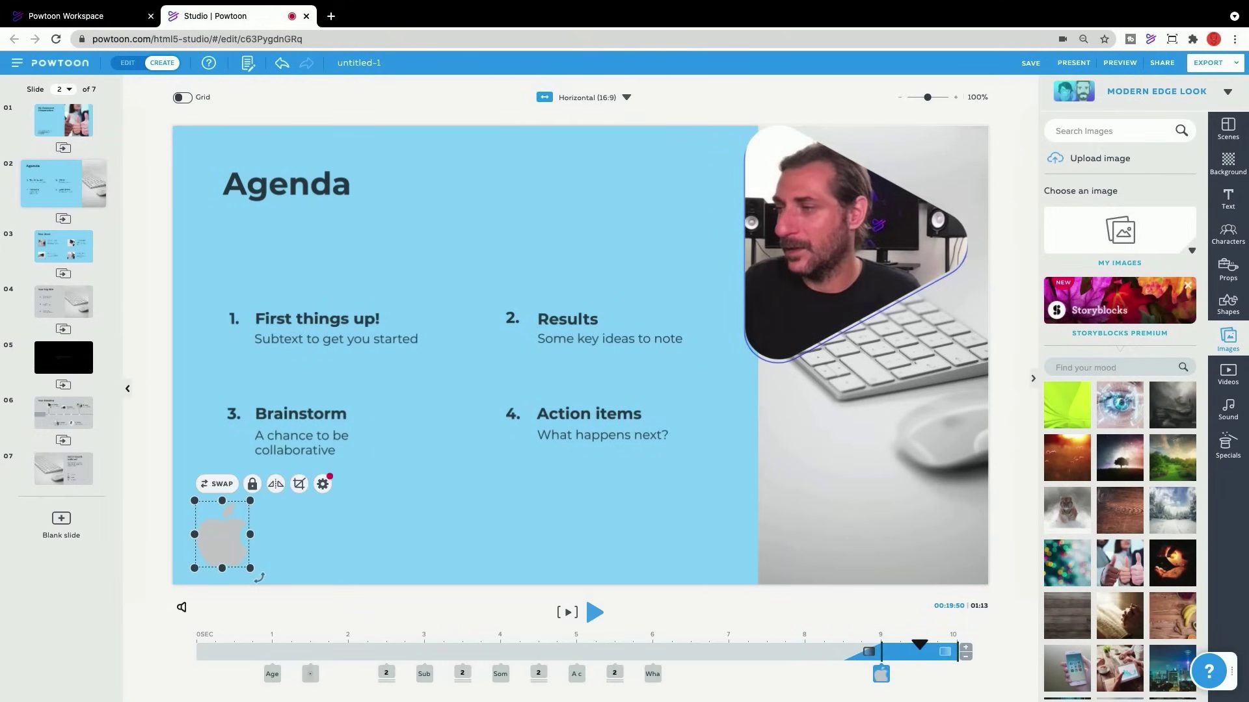
pyautogui.moveTo(881, 656); pyautogui.dragTo(196, 655)
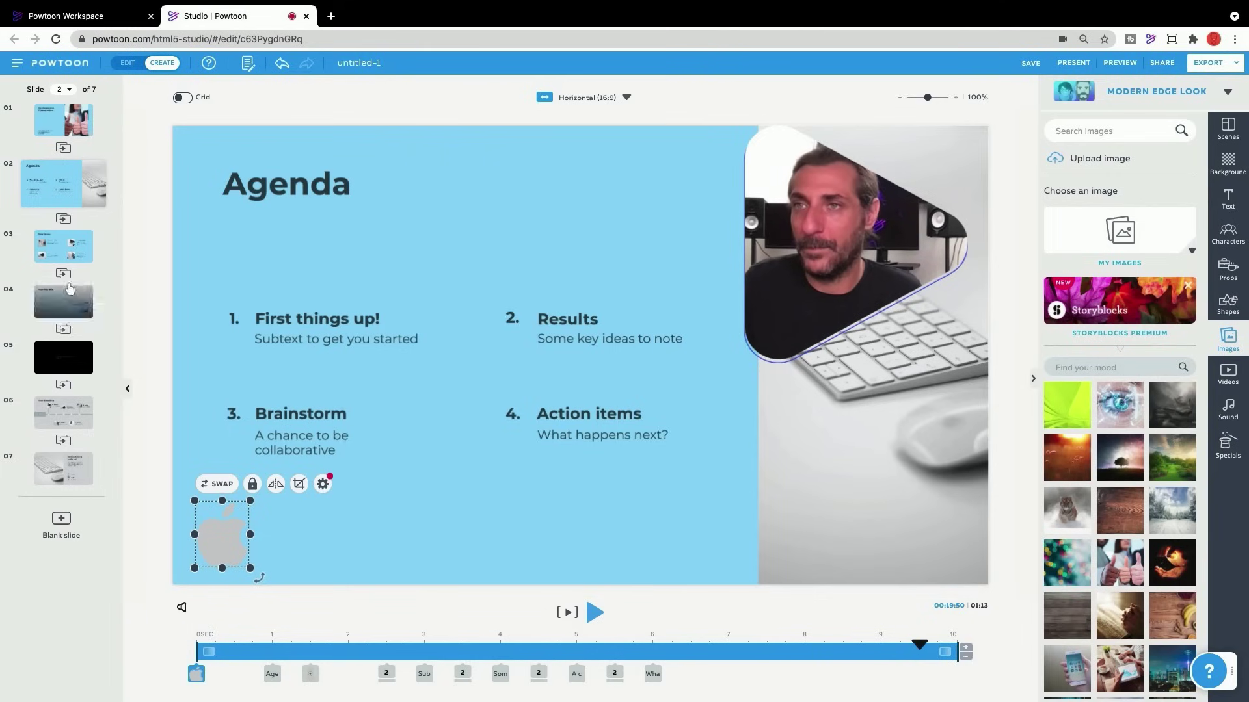
pyautogui.click(57, 262)
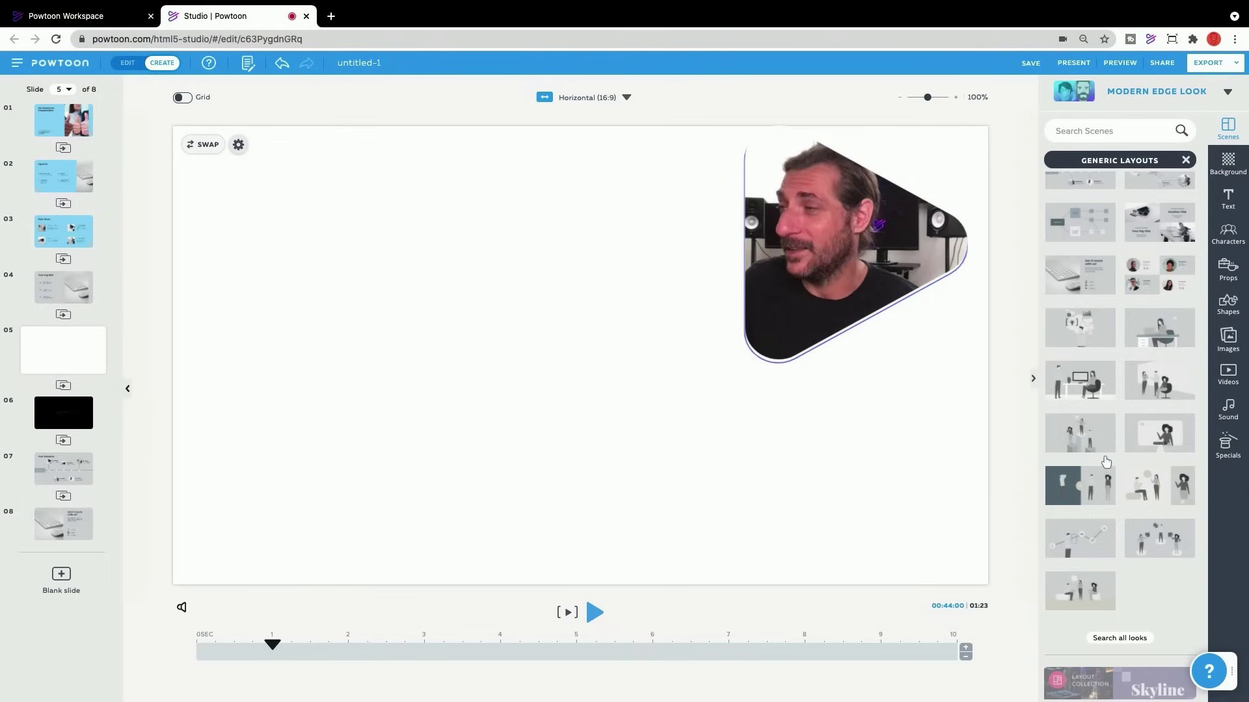
# Apply the three-person podium layout to the new slide 5 and select the man.
pyautogui.click(1091, 441)
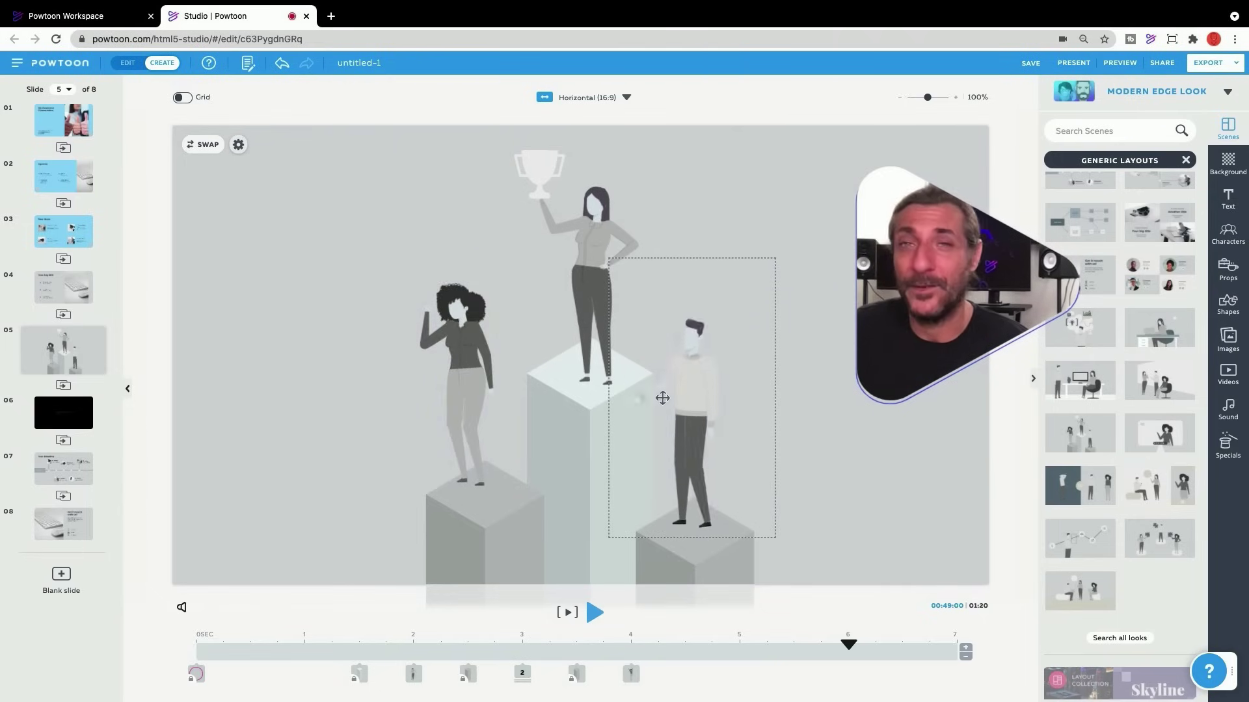
pyautogui.click(662, 398)
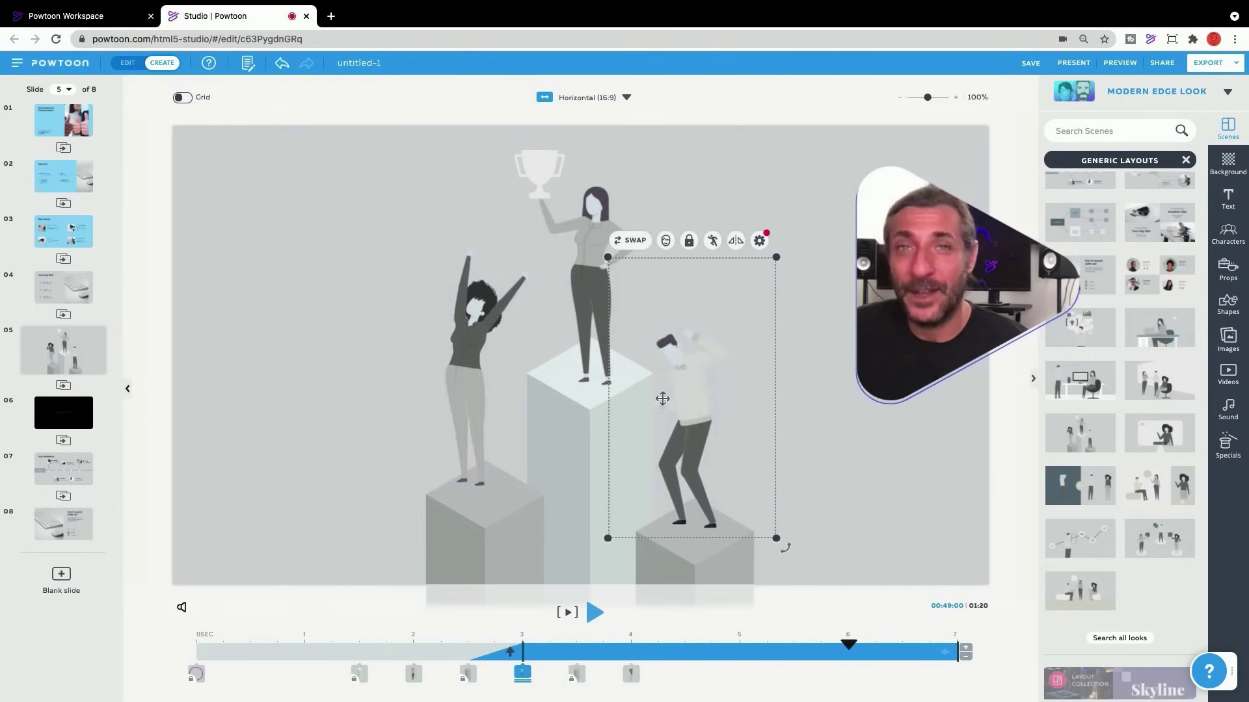
# Give the podium man a light-blue skin tone from My colors and save him as a custom character.
pyautogui.click(664, 241)
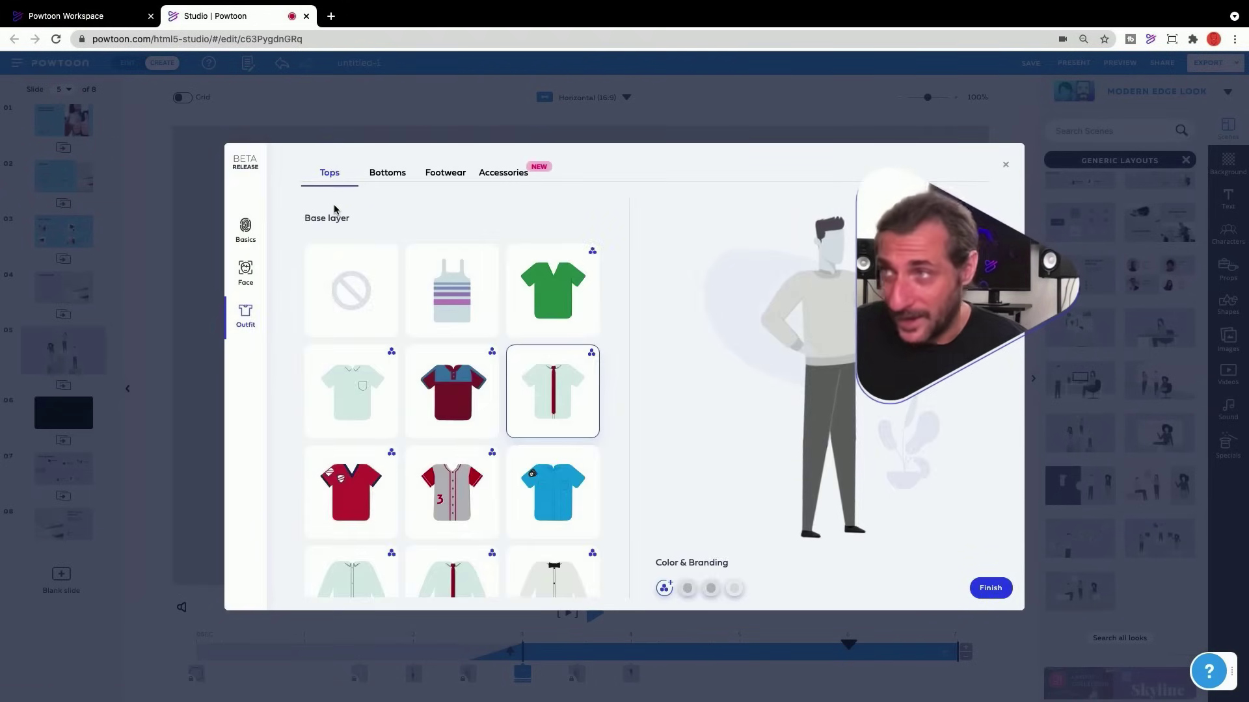
pyautogui.click(251, 275)
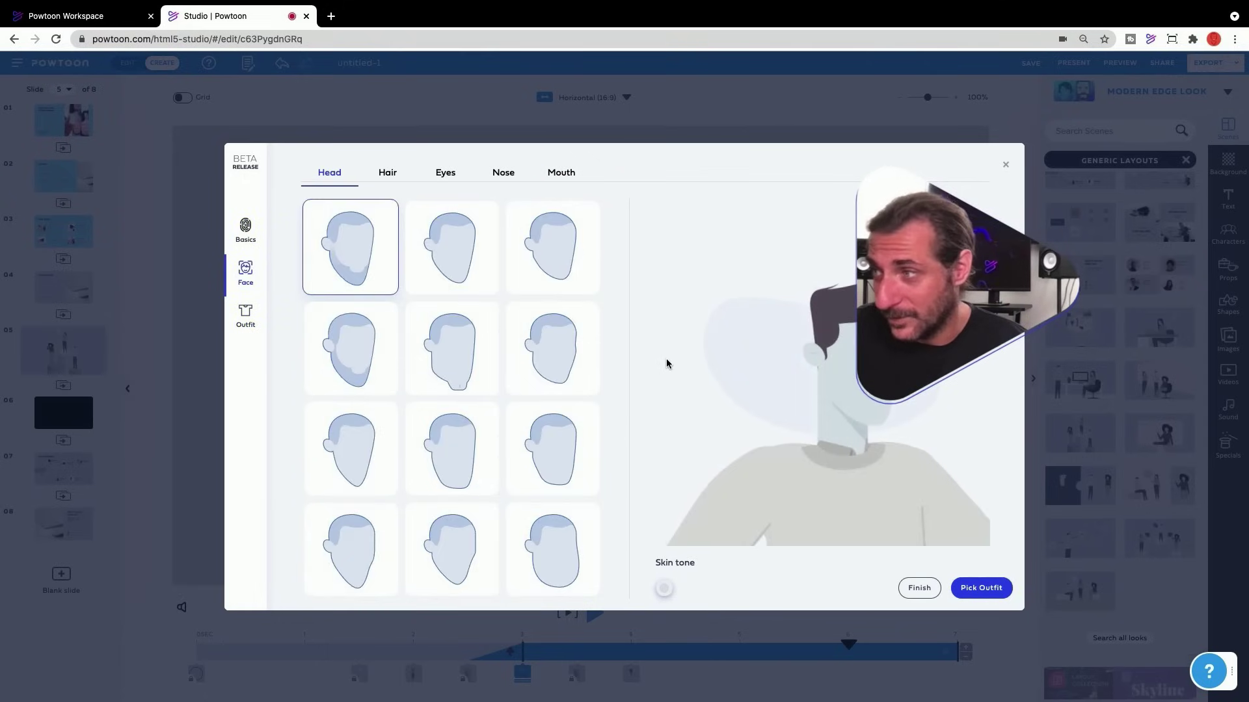
pyautogui.click(664, 590)
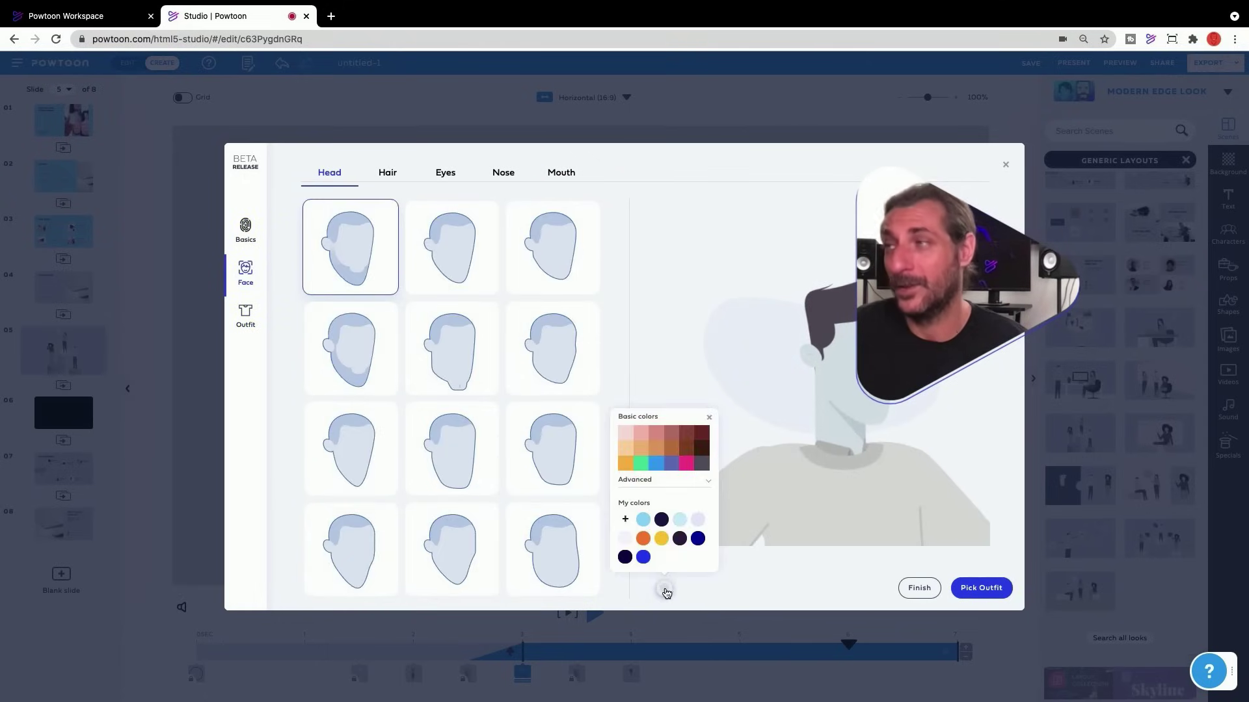
pyautogui.click(643, 522)
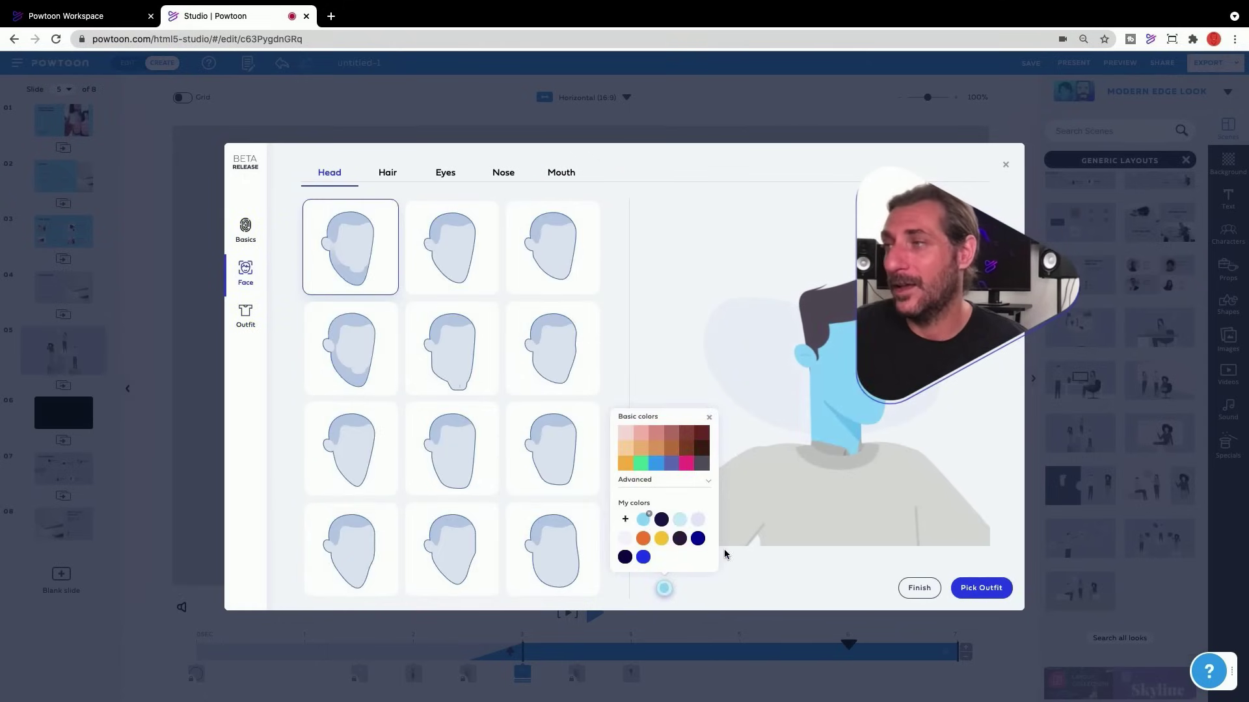
pyautogui.click(784, 600)
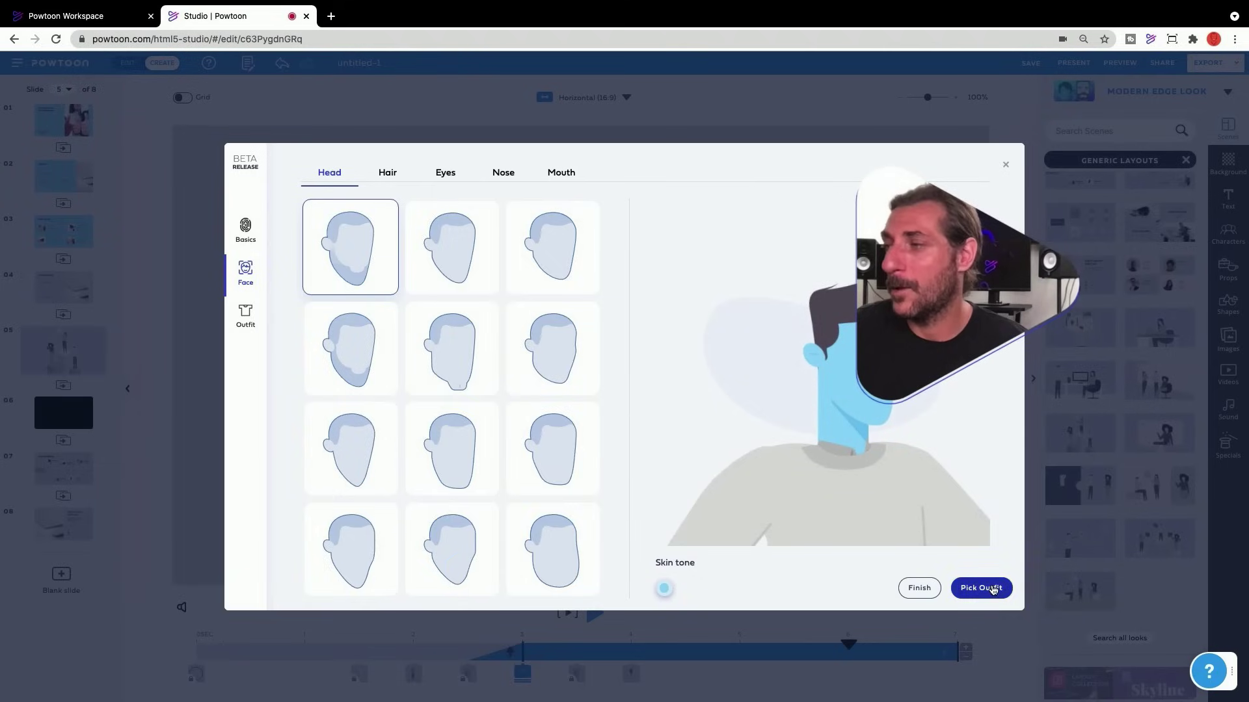
pyautogui.click(920, 587)
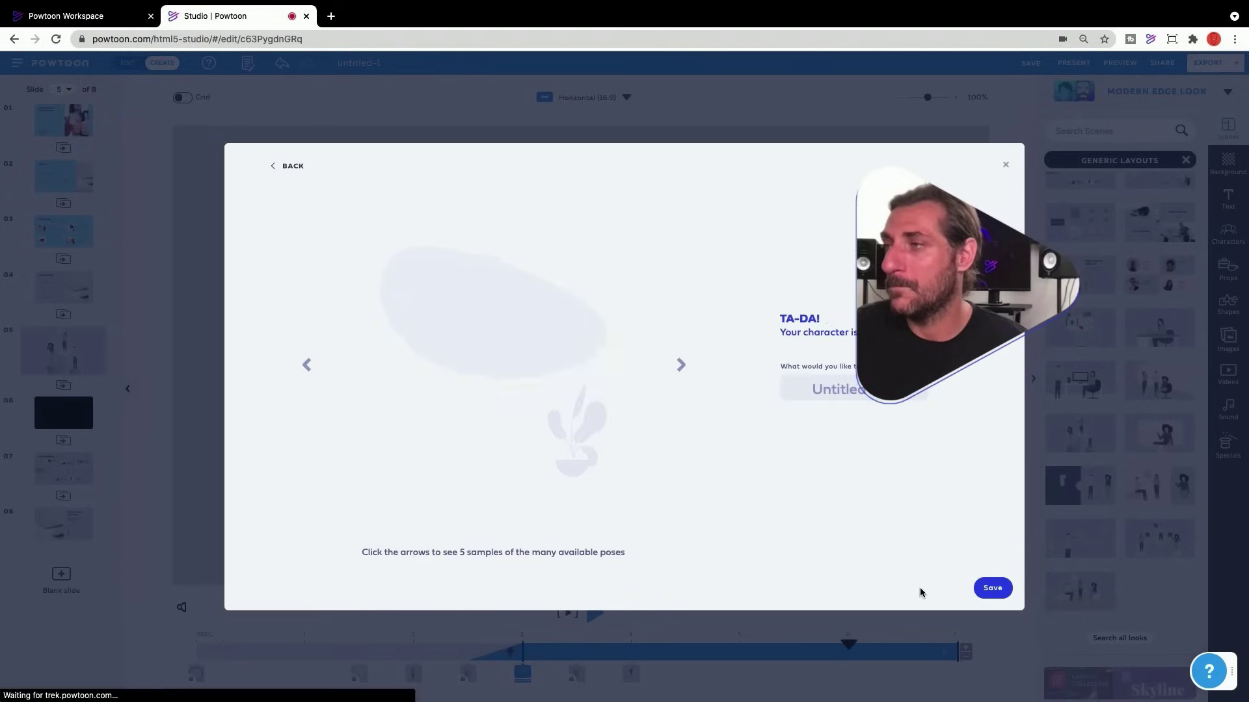
pyautogui.click(995, 588)
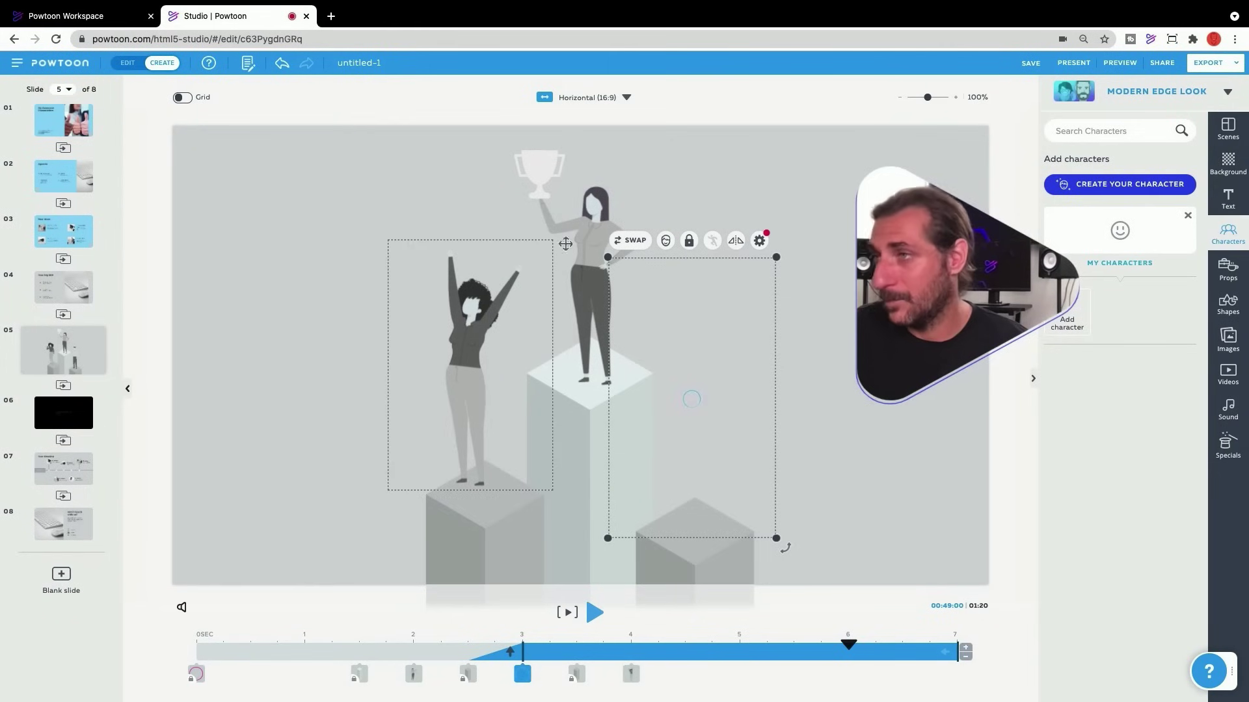
pyautogui.click(565, 244)
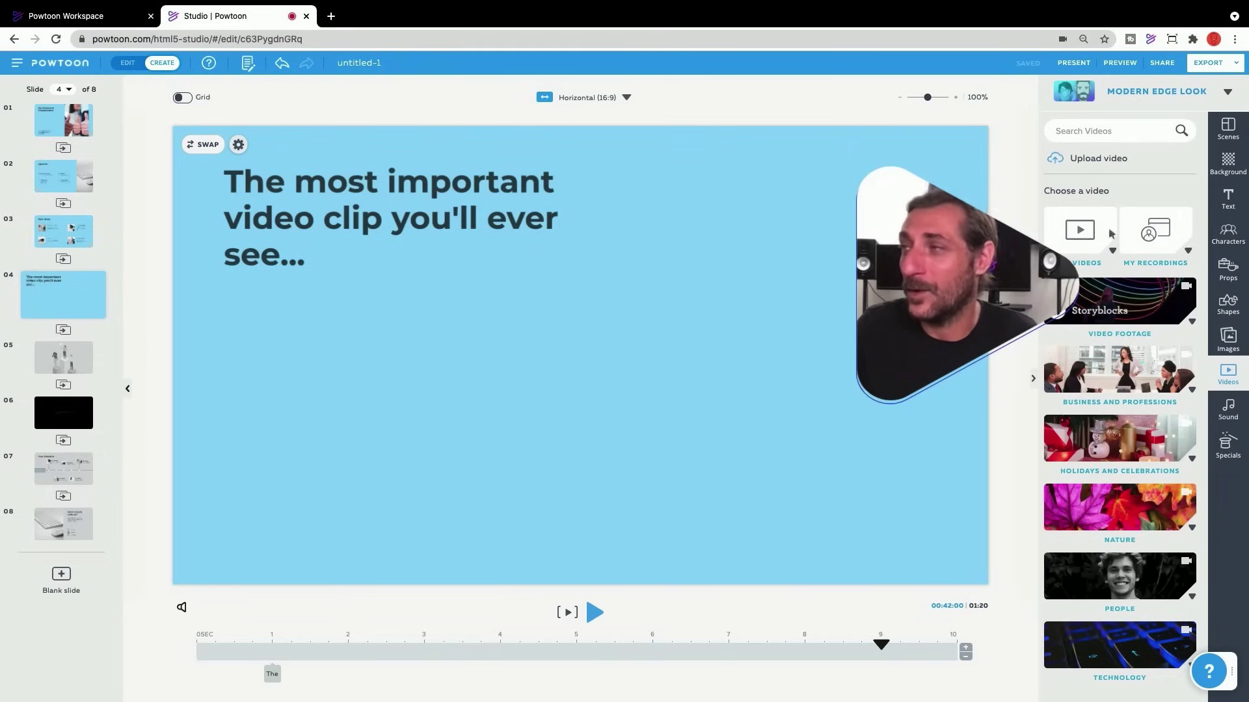
# Upload a video file from the computer through Add Media's Upload option.
pyautogui.click(1091, 163)
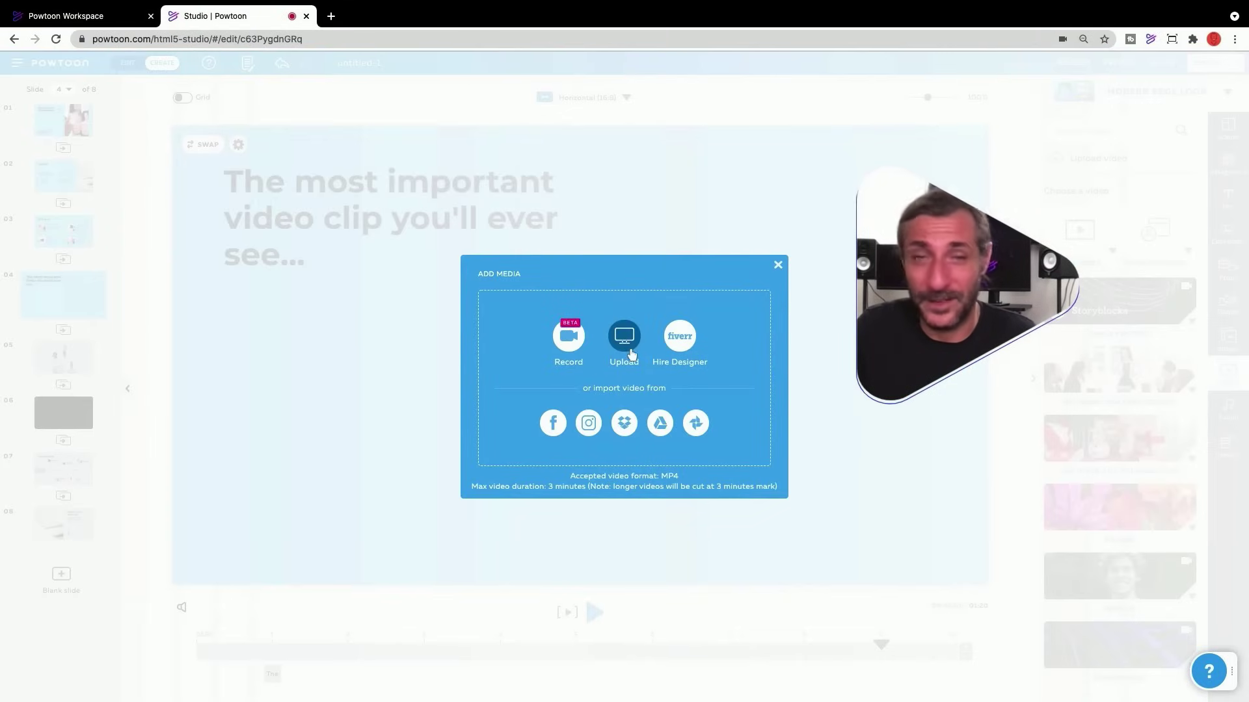
pyautogui.click(626, 344)
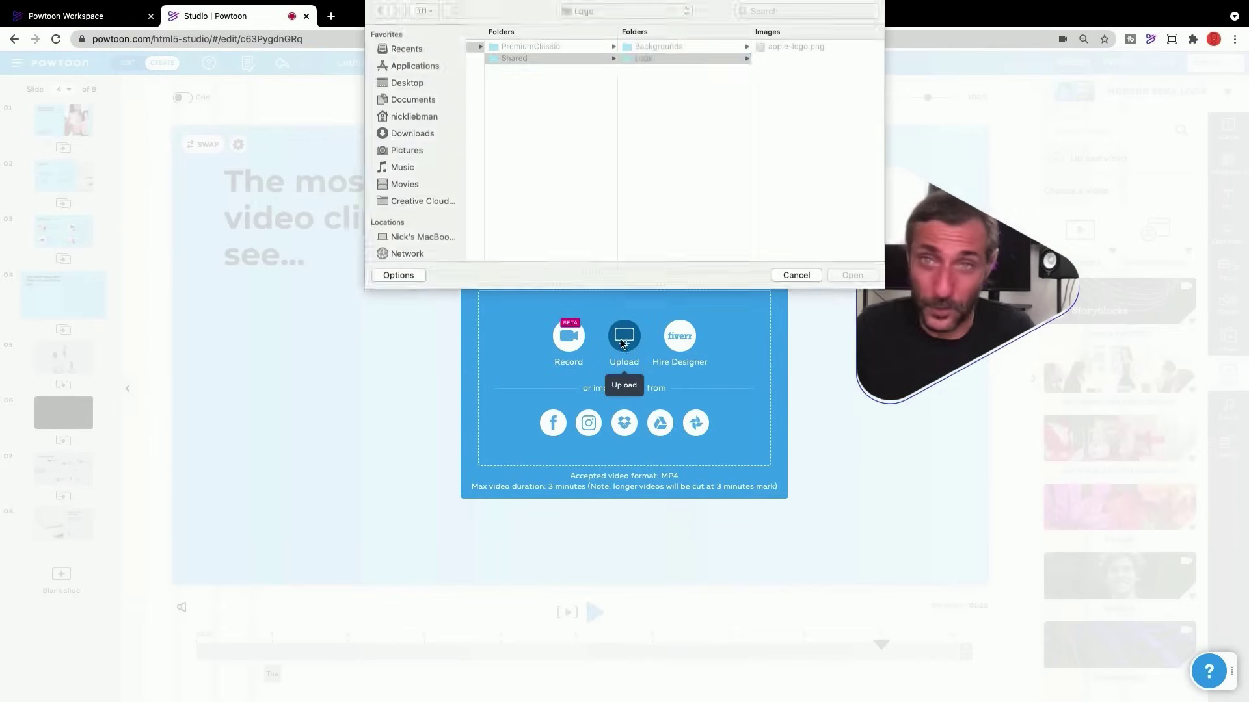
pyautogui.click(796, 278)
pyautogui.click(839, 275)
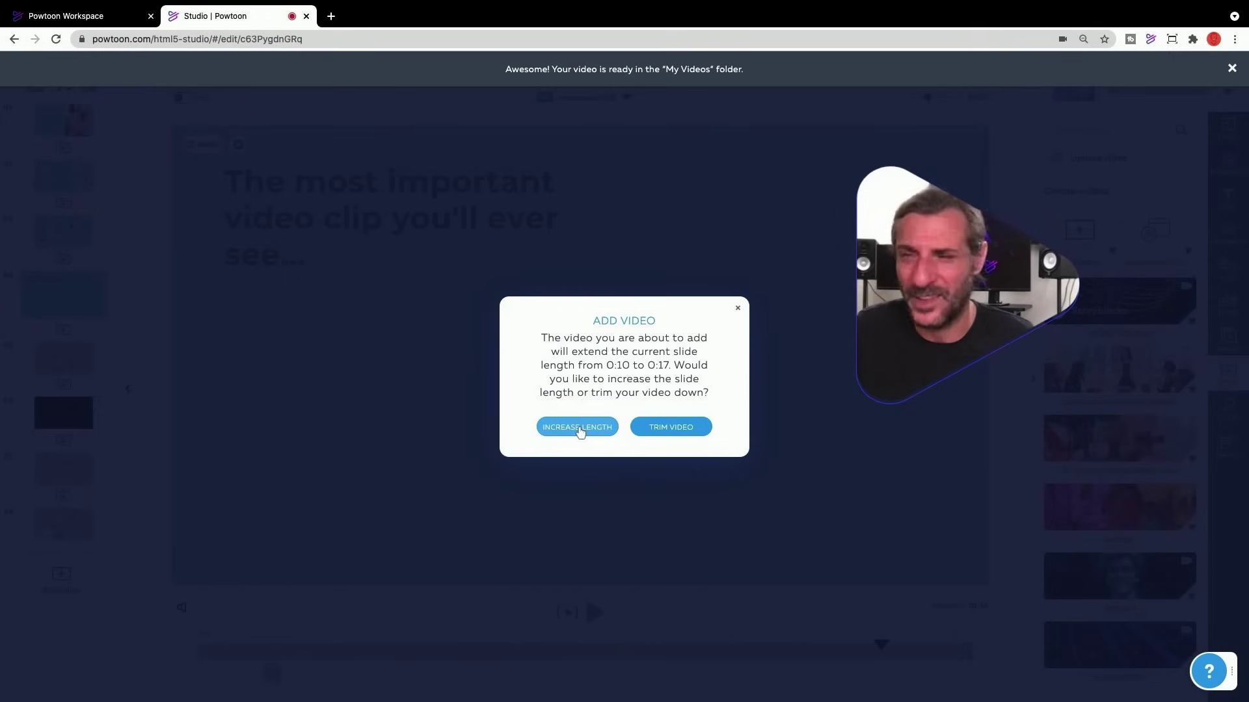
# Lengthen slide 4 for the clip, start it earlier, shrink it into the monitor frame, and preview.
pyautogui.click(578, 427)
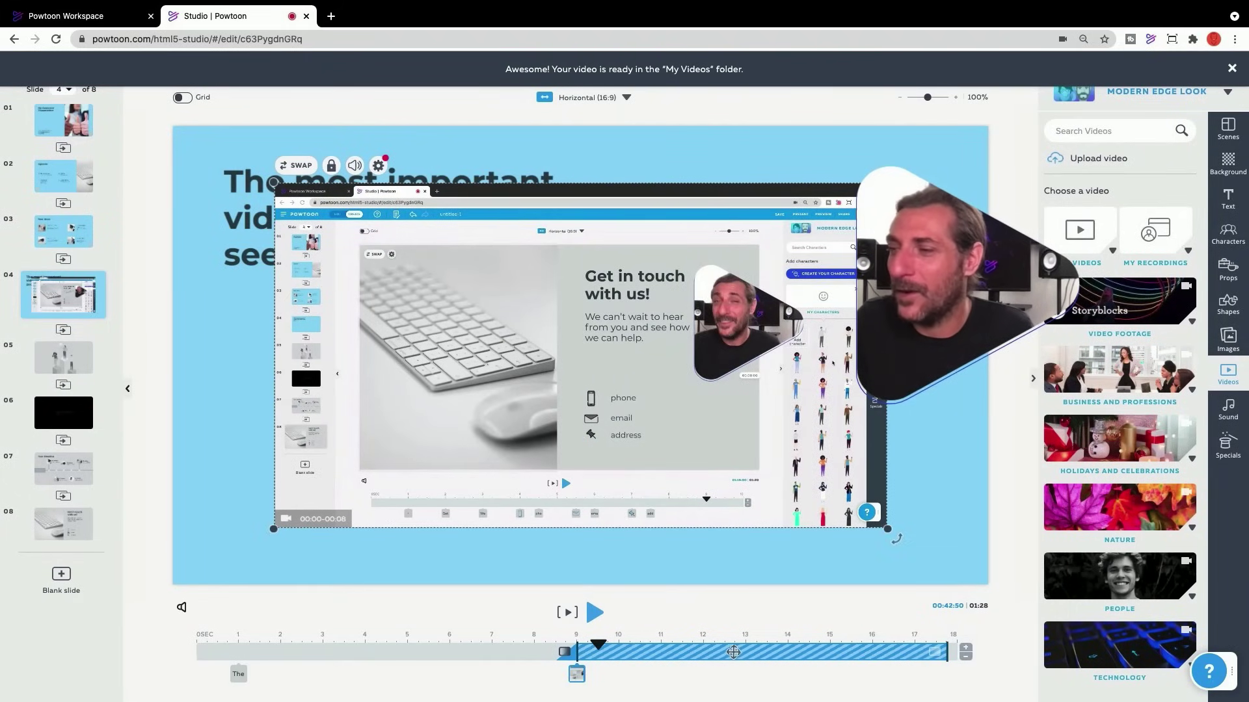
pyautogui.moveTo(729, 653); pyautogui.dragTo(442, 647)
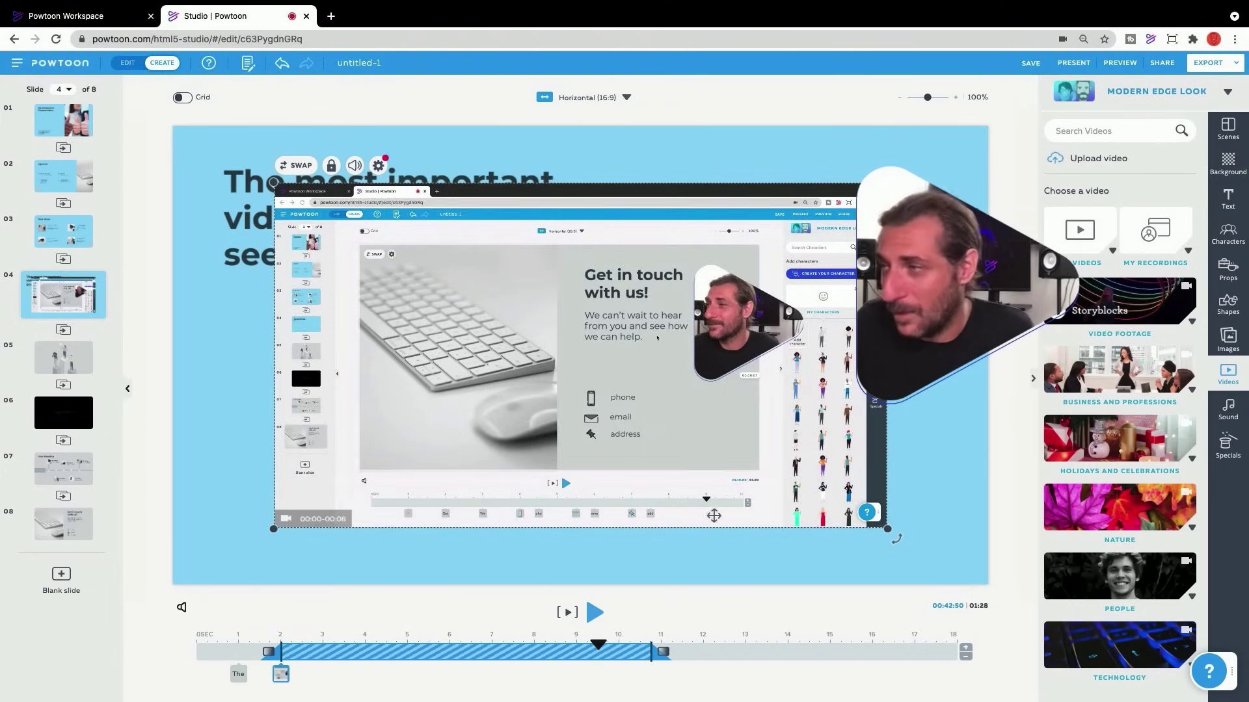
pyautogui.moveTo(885, 532); pyautogui.dragTo(808, 488)
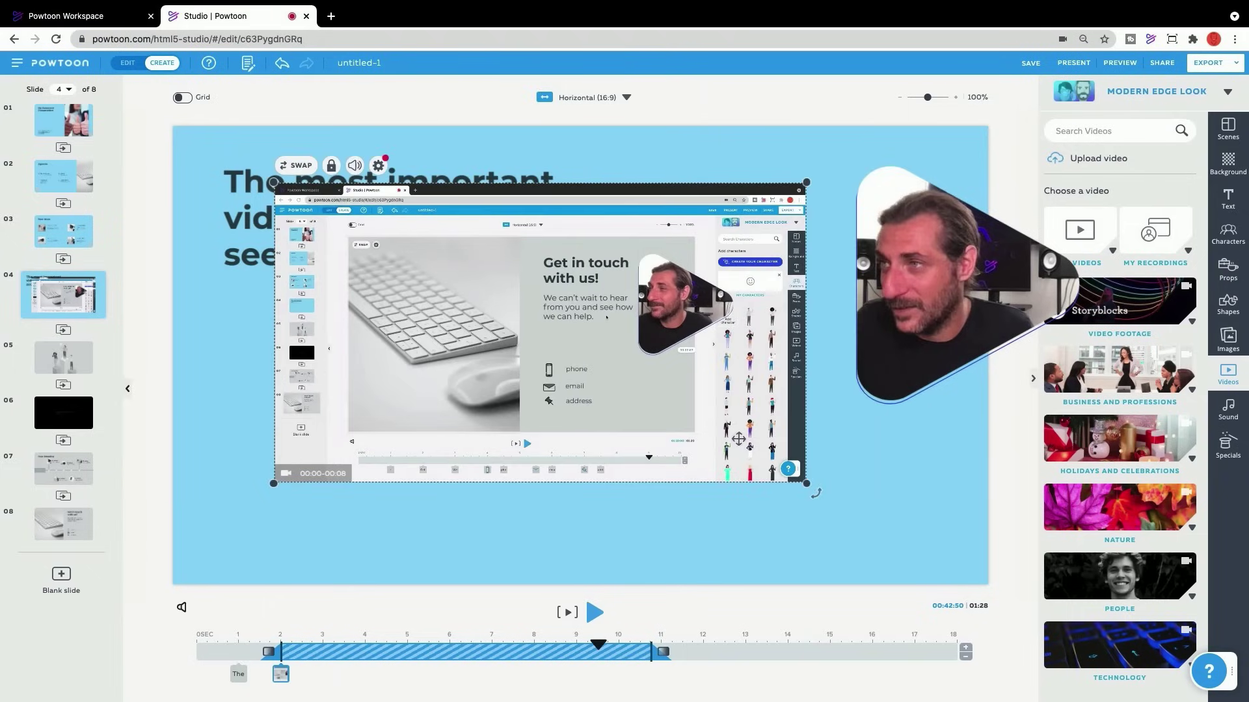
pyautogui.moveTo(667, 390); pyautogui.dragTo(731, 456)
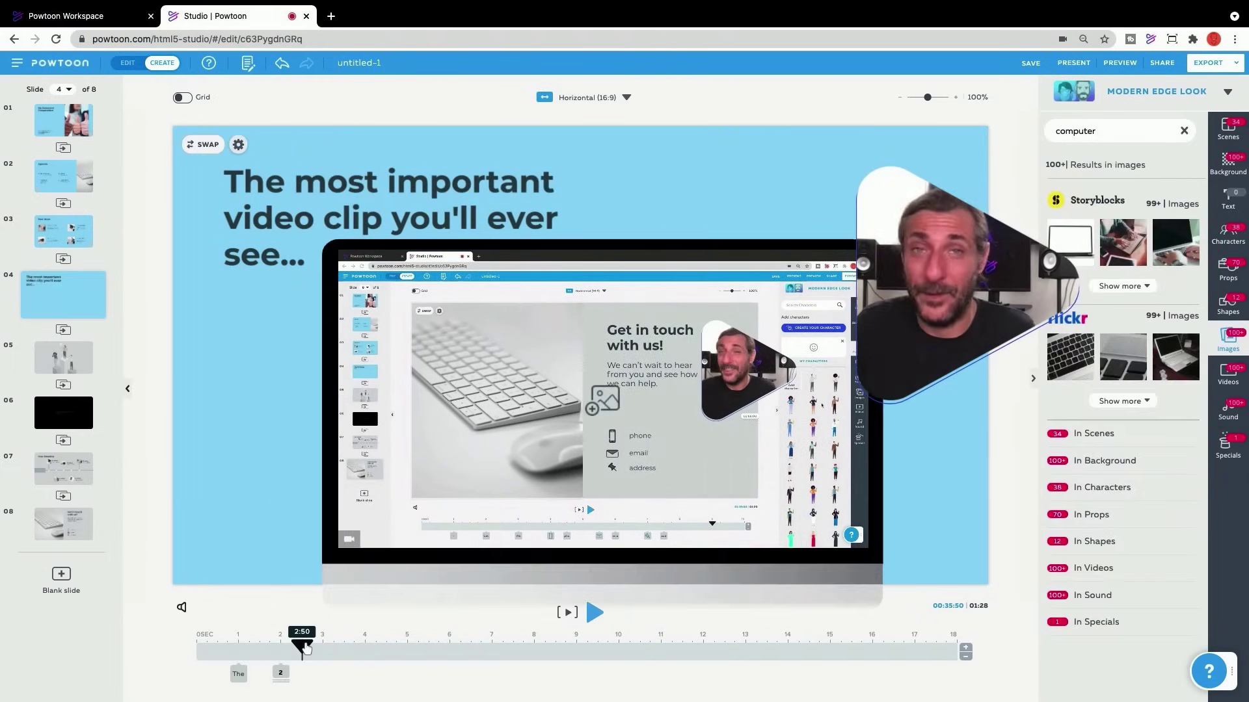
pyautogui.moveTo(298, 645); pyautogui.dragTo(196, 645)
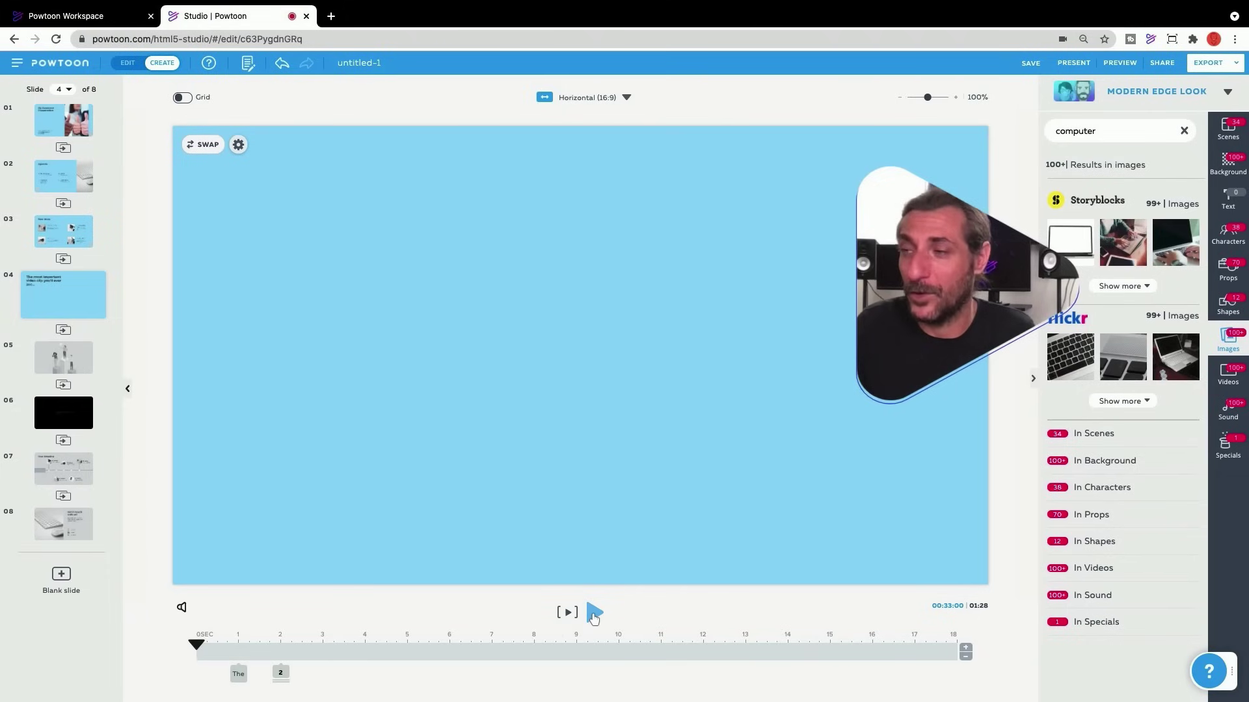
pyautogui.click(593, 616)
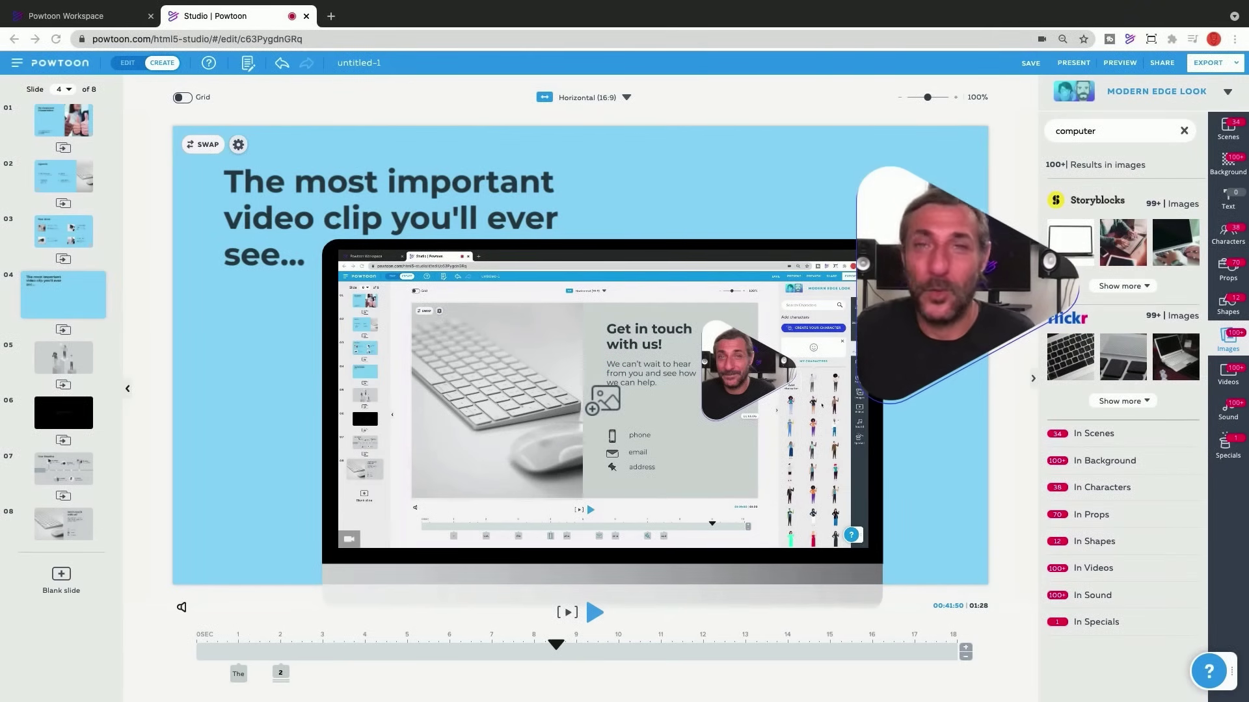
# Set the customised man's Loop Animation on slide 5 to No Animation.
pyautogui.click(70, 362)
pyautogui.click(718, 380)
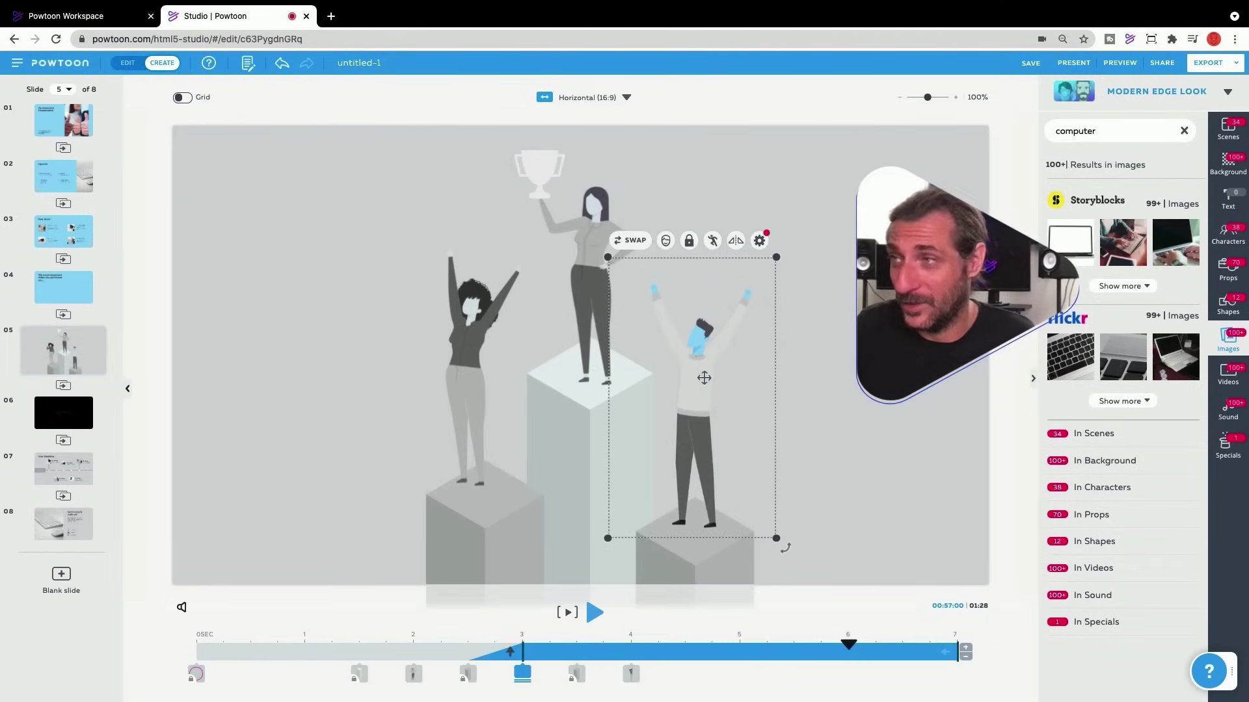
pyautogui.click(713, 246)
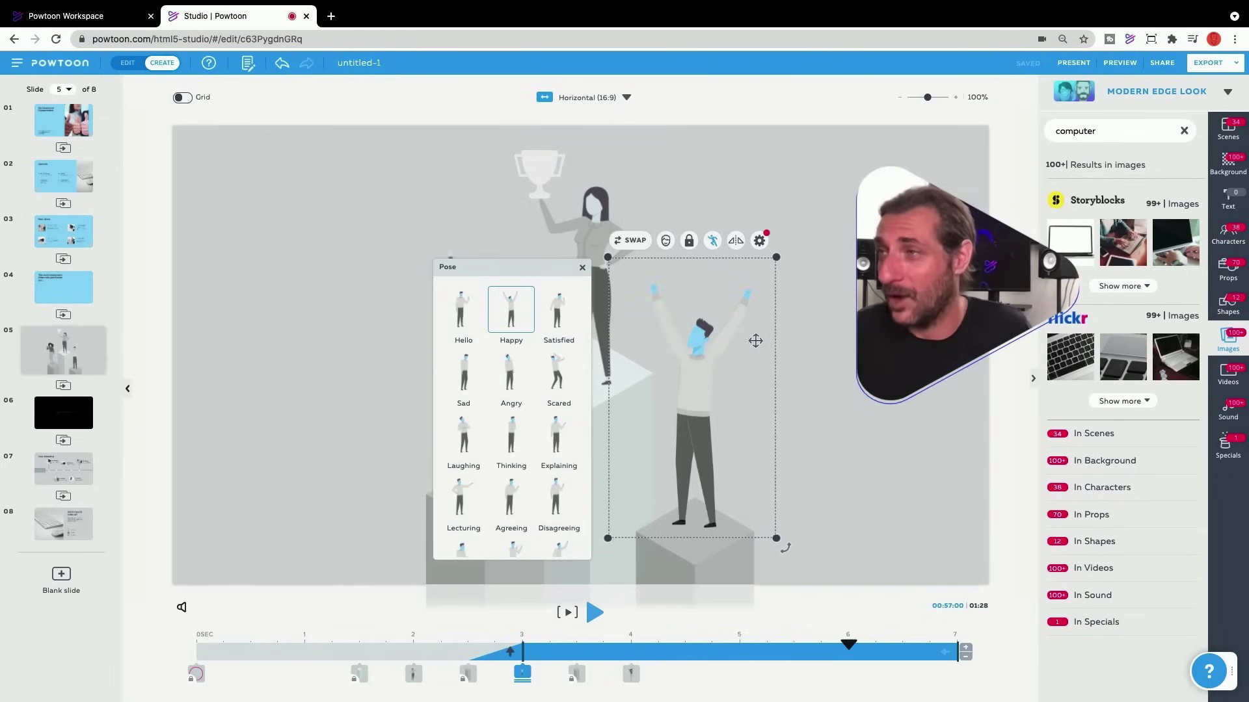
pyautogui.click(758, 241)
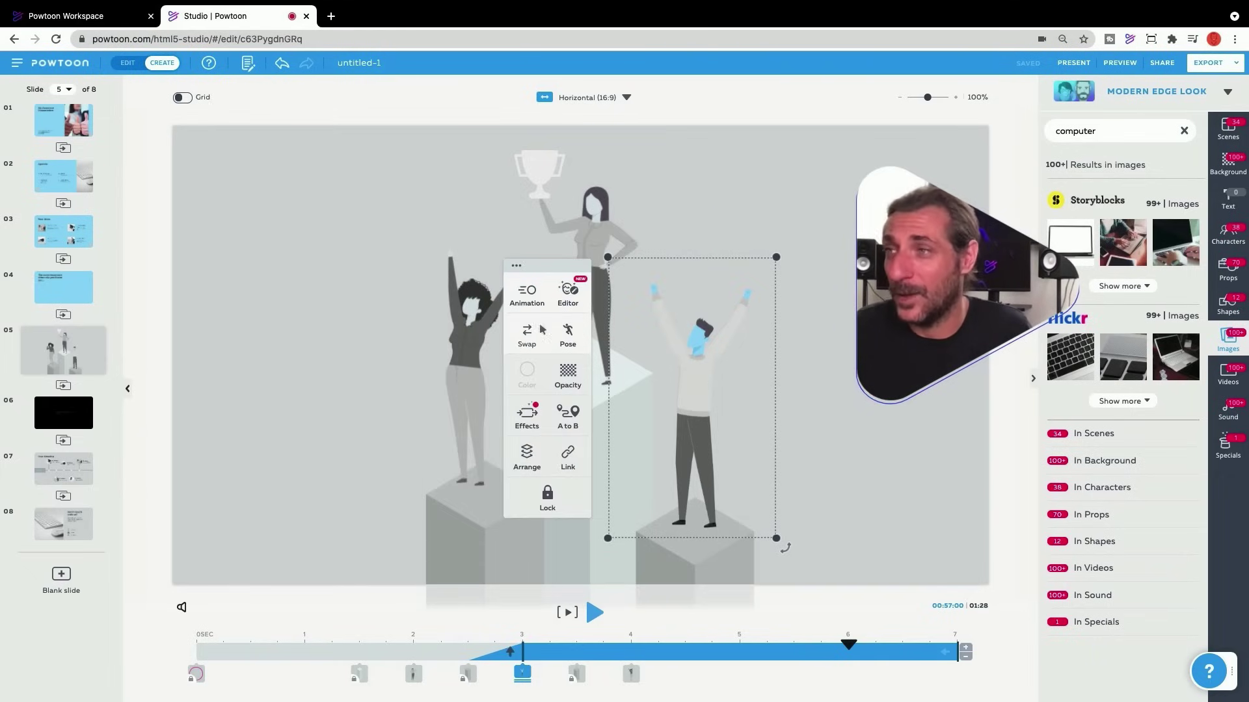
pyautogui.click(524, 299)
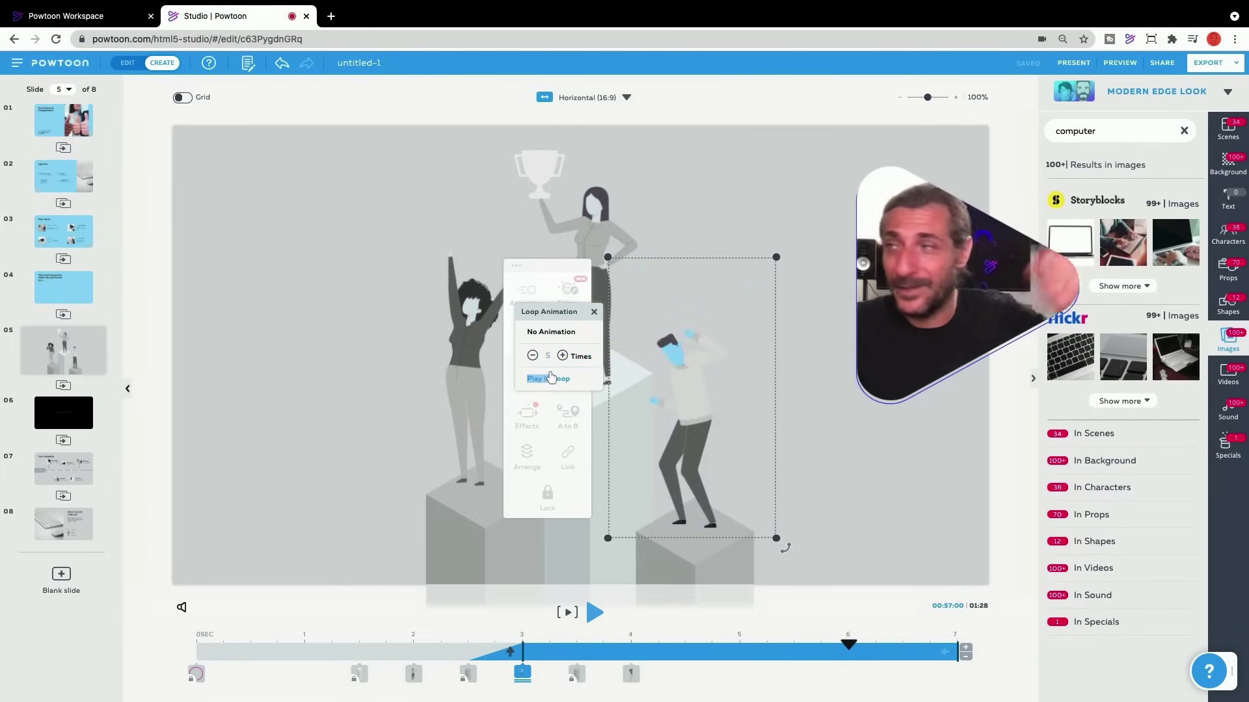
pyautogui.click(562, 356)
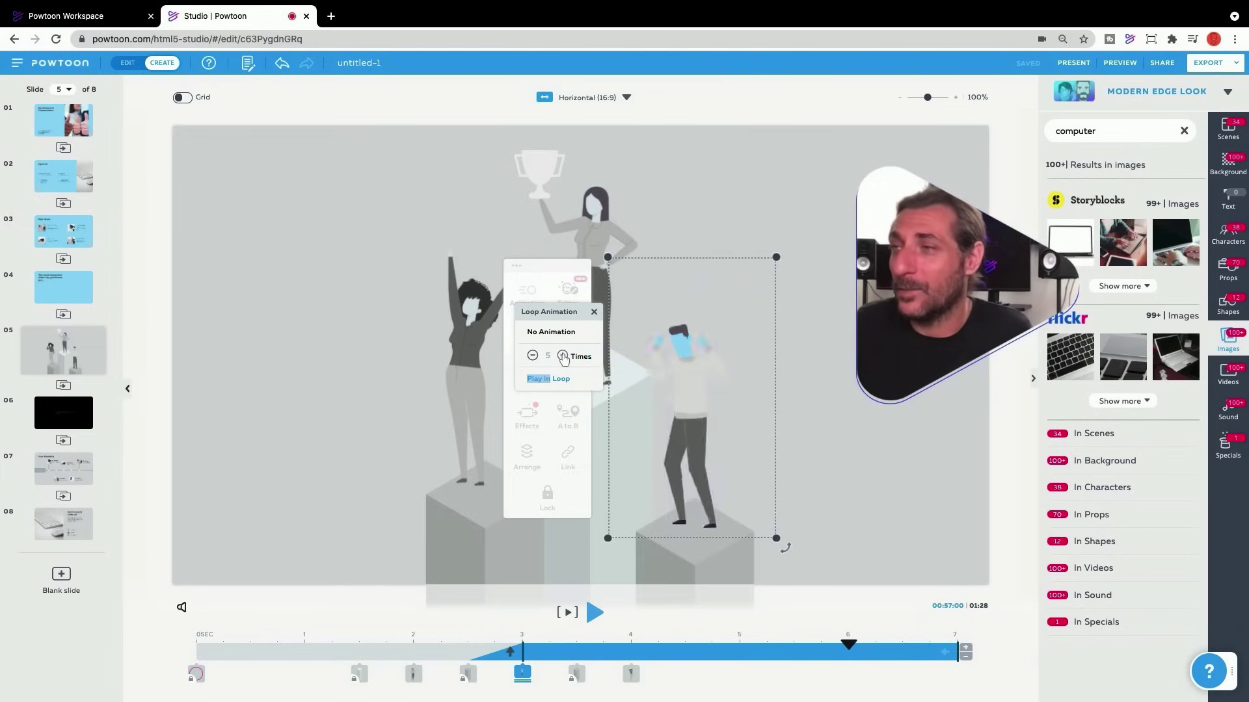
pyautogui.click(532, 356)
pyautogui.click(532, 356)
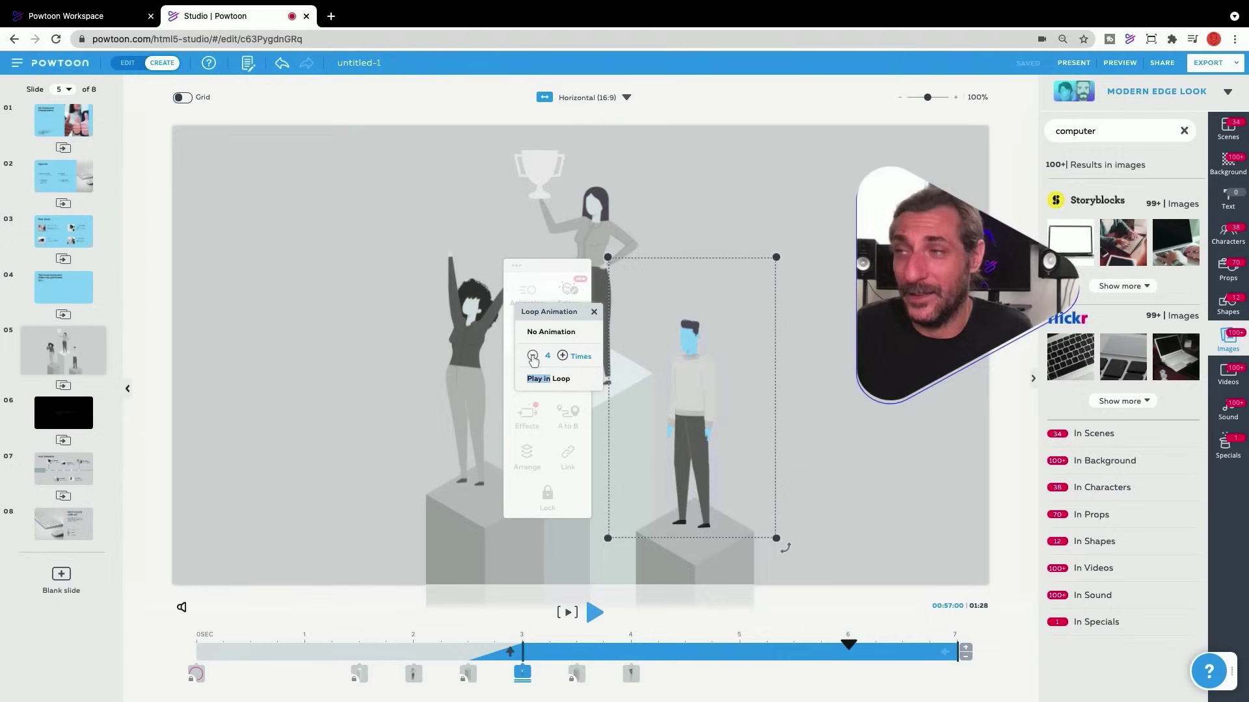
pyautogui.click(551, 336)
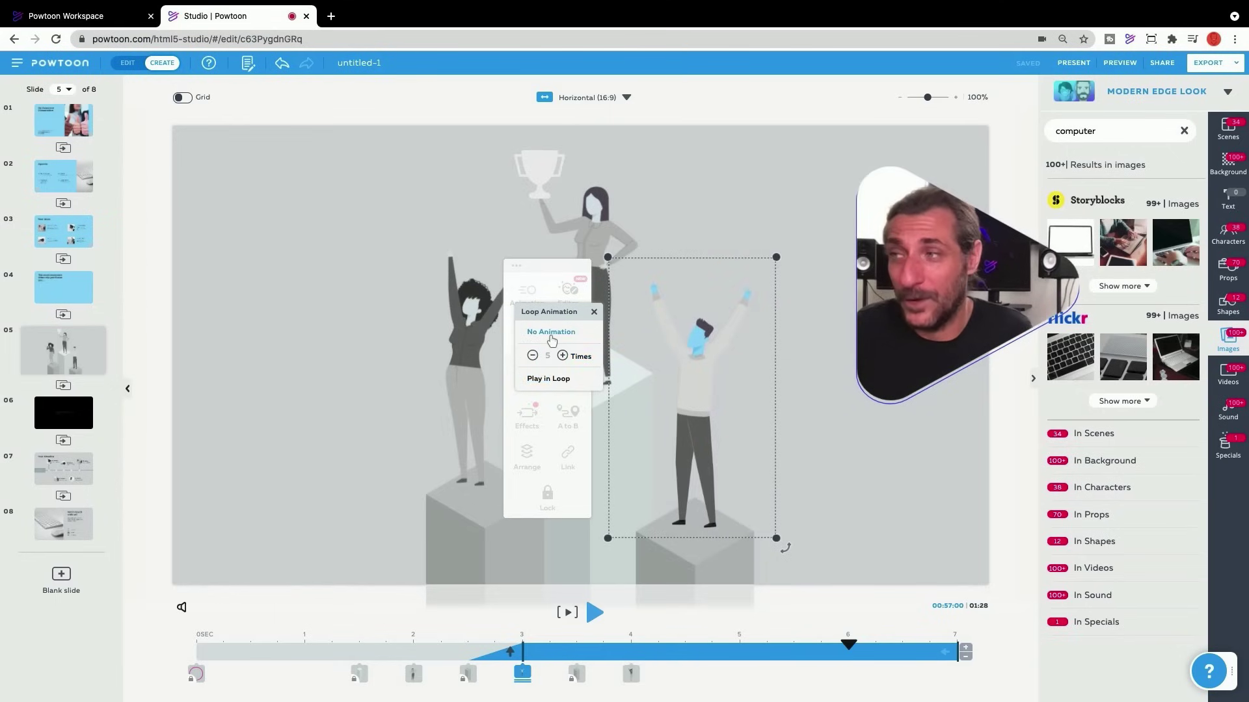
pyautogui.click(431, 259)
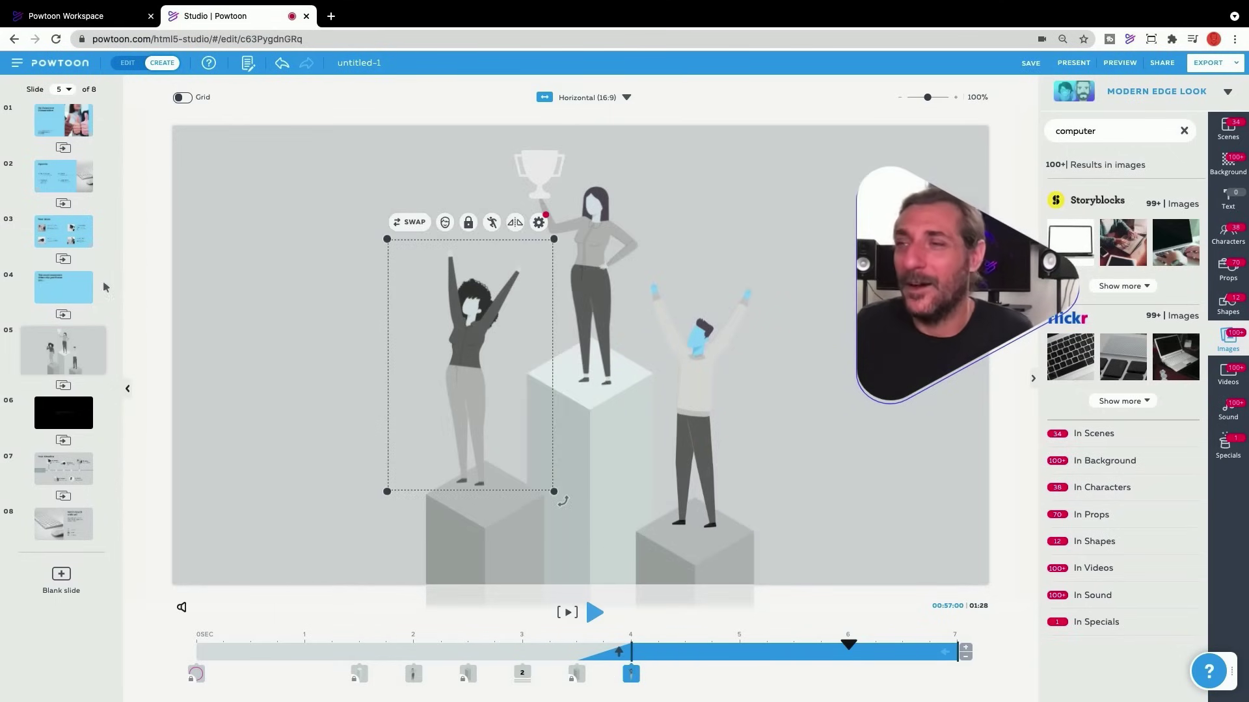
# Select the My Awesome Presentation title on slide 1 and play the slide to check its entrance.
pyautogui.click(64, 121)
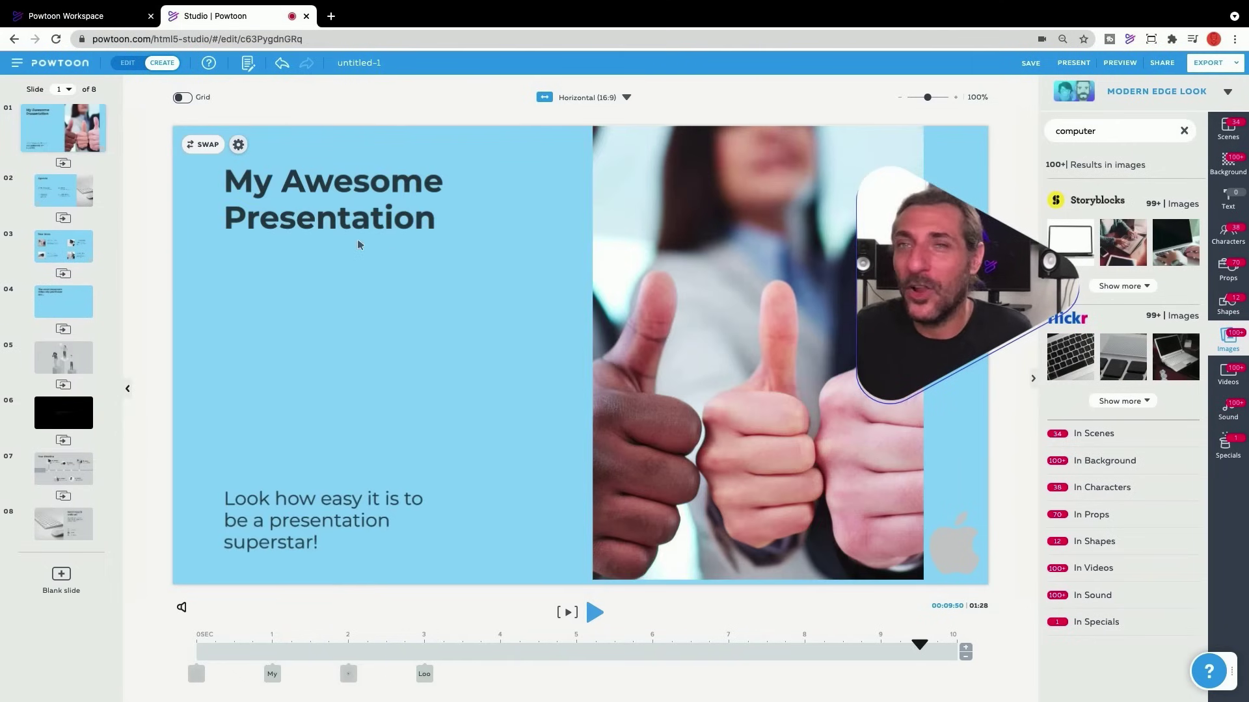
pyautogui.click(356, 216)
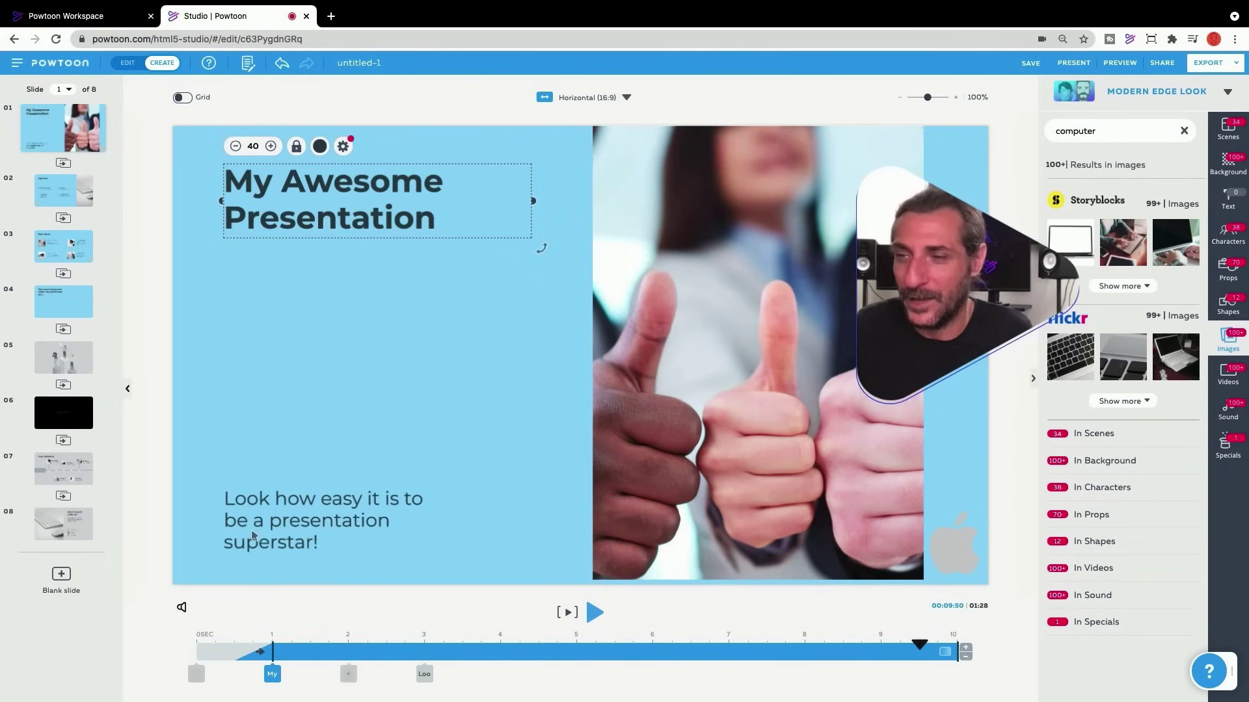
pyautogui.click(261, 655)
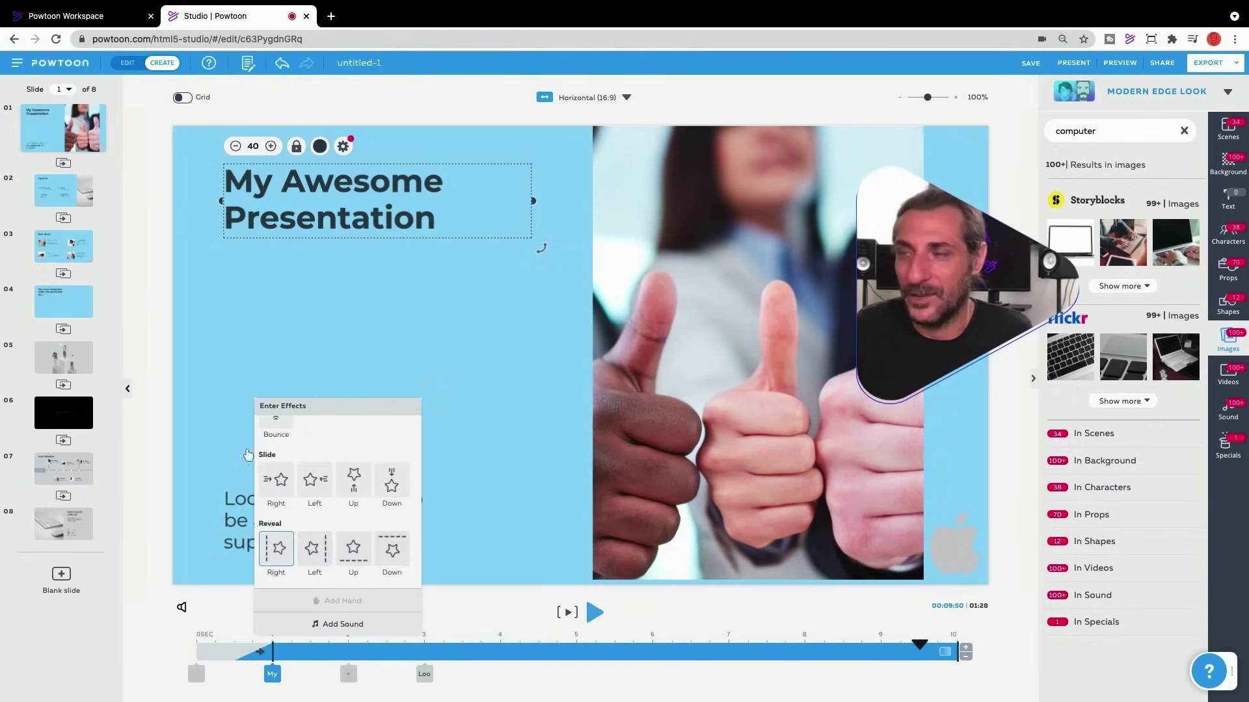
pyautogui.click(226, 658)
pyautogui.click(594, 612)
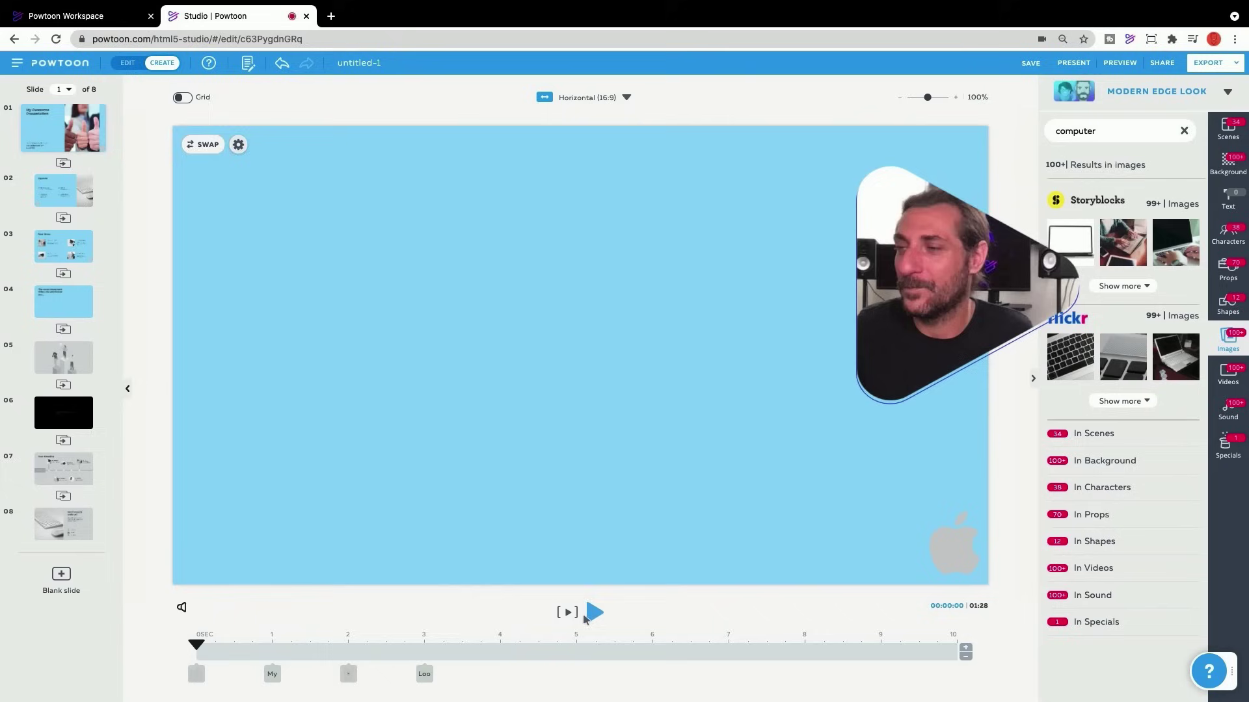
pyautogui.click(357, 490)
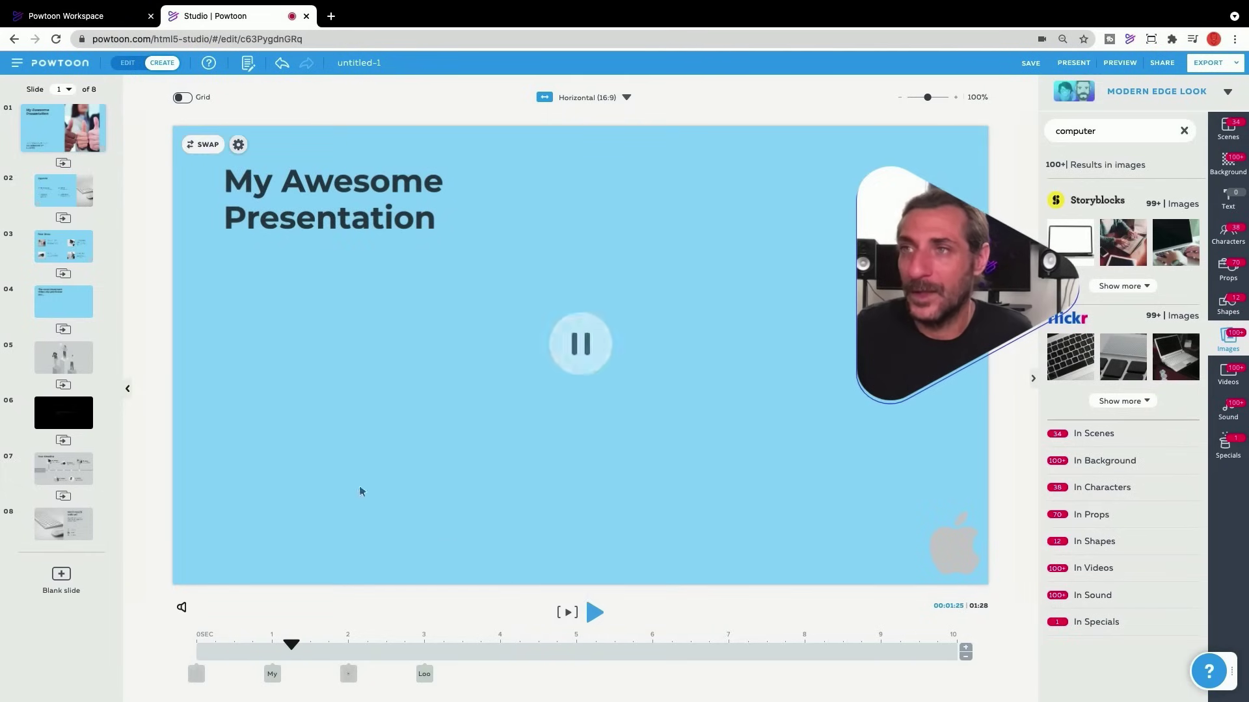
# Give the title the Writing > Hand 01 entrance and preview it from the start.
pyautogui.click(294, 189)
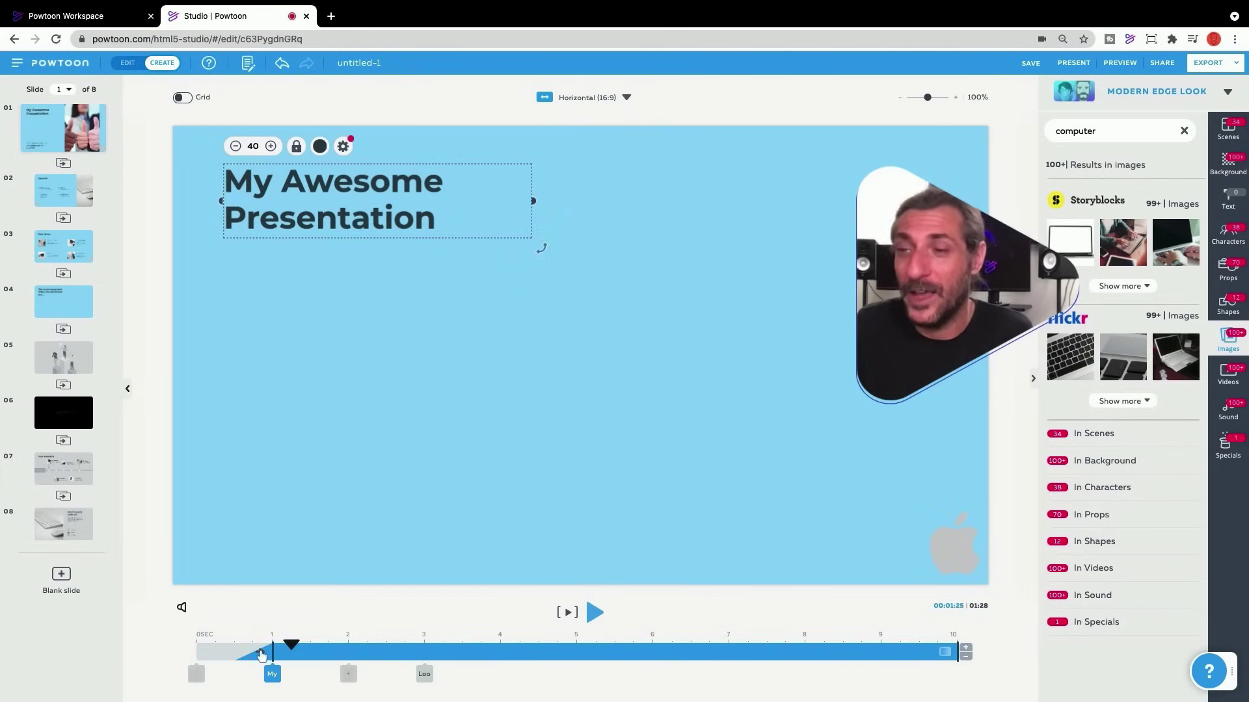
pyautogui.click(261, 654)
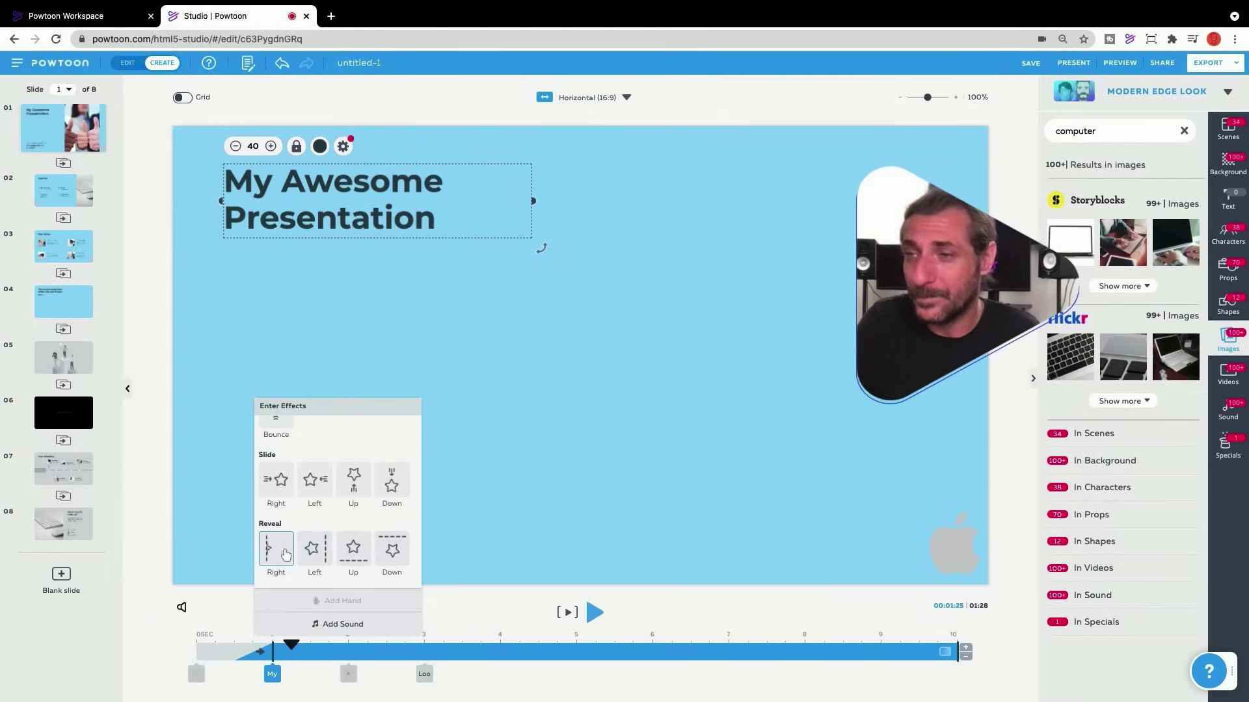
pyautogui.scroll(10, 276, 519)
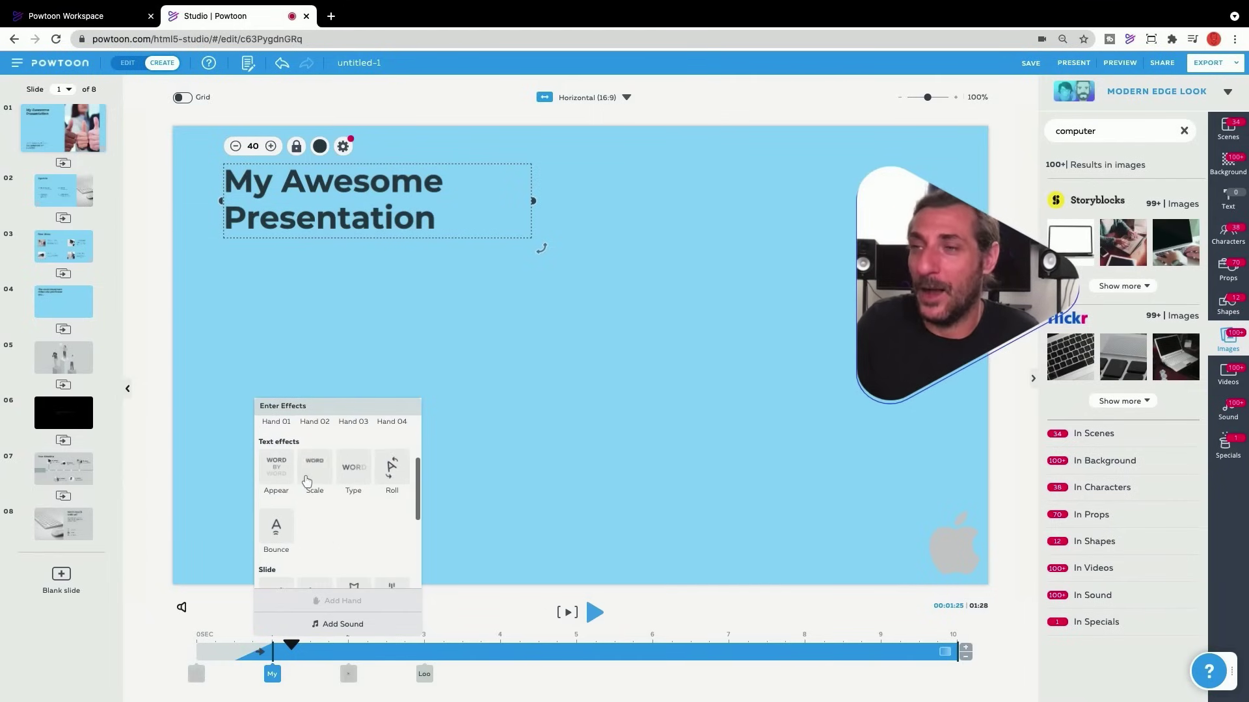
pyautogui.click(294, 520)
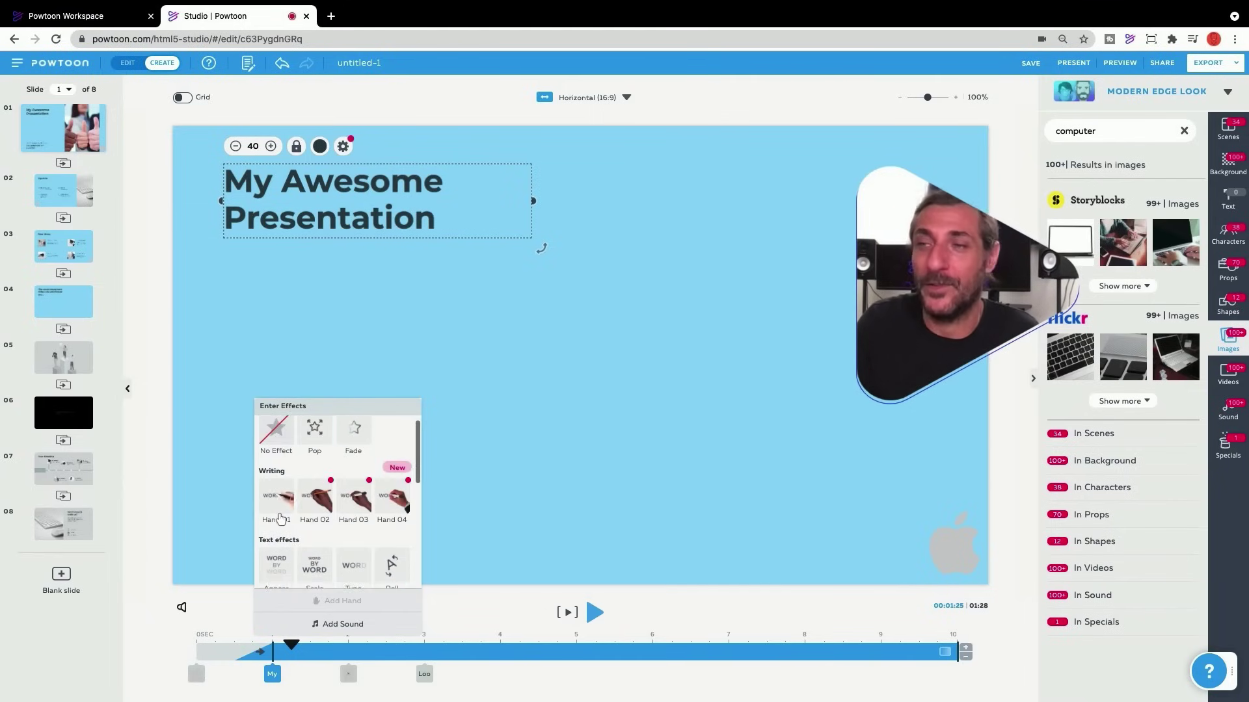
pyautogui.click(201, 648)
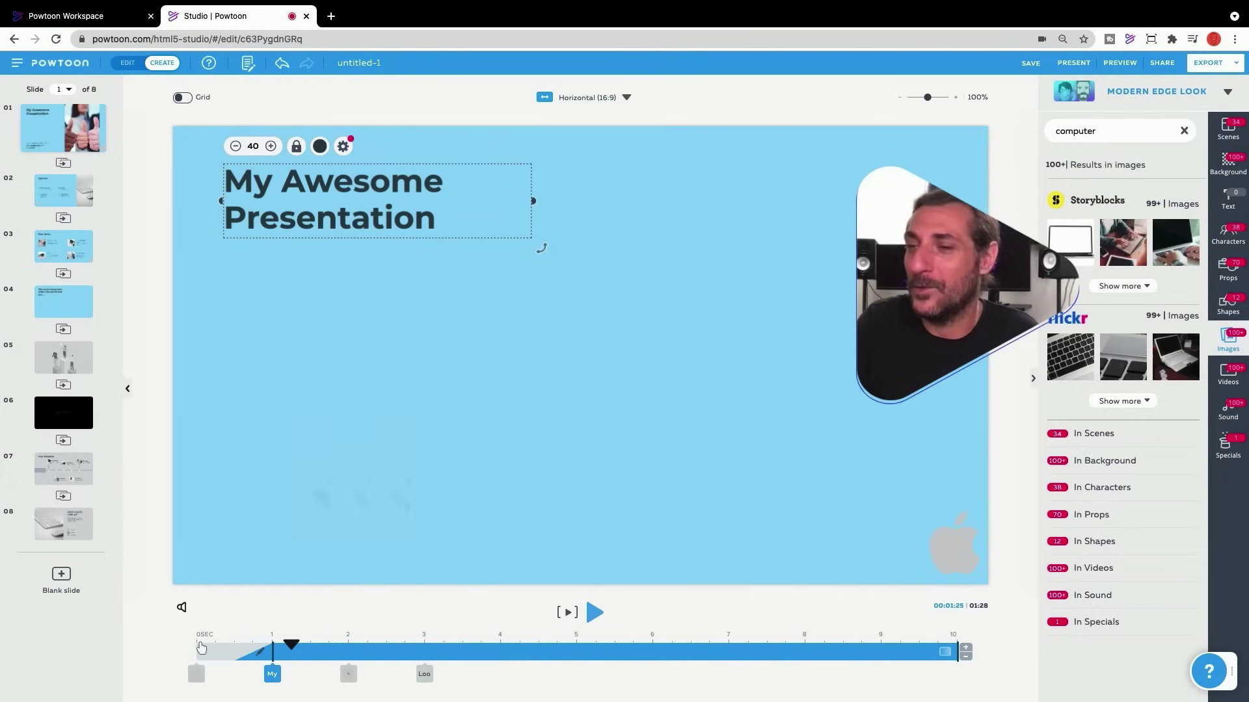
pyautogui.click(595, 614)
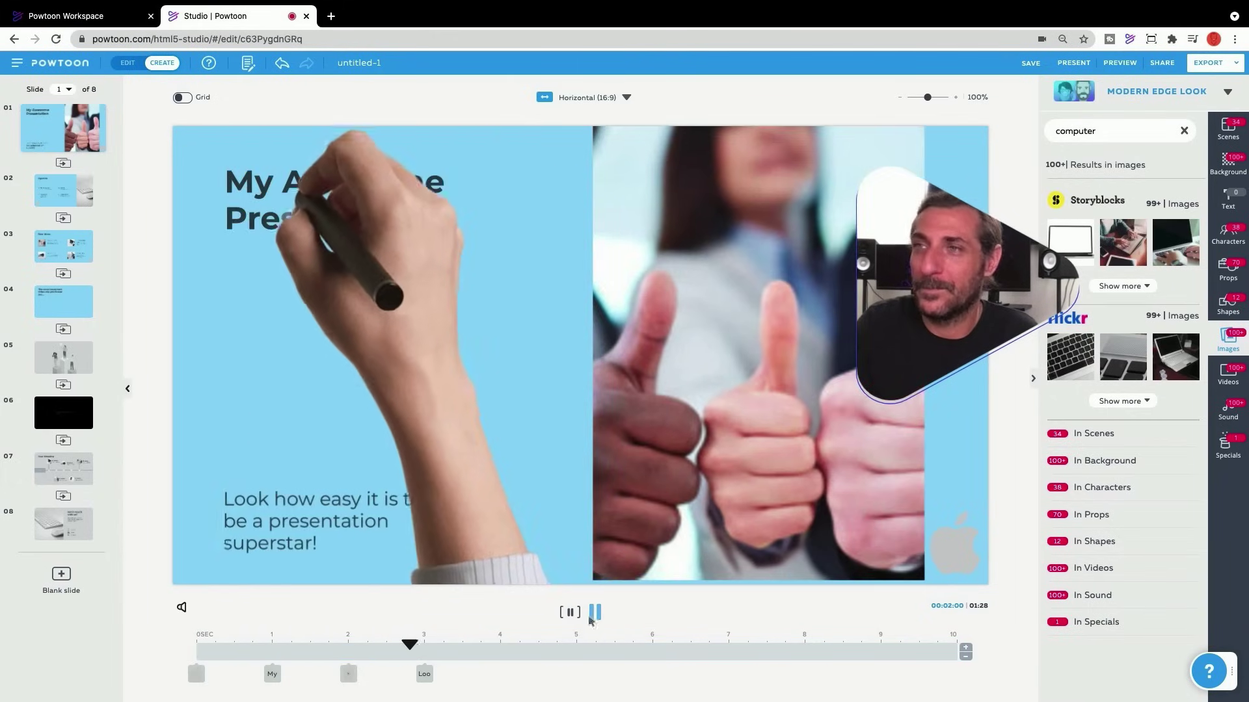
pyautogui.click(595, 612)
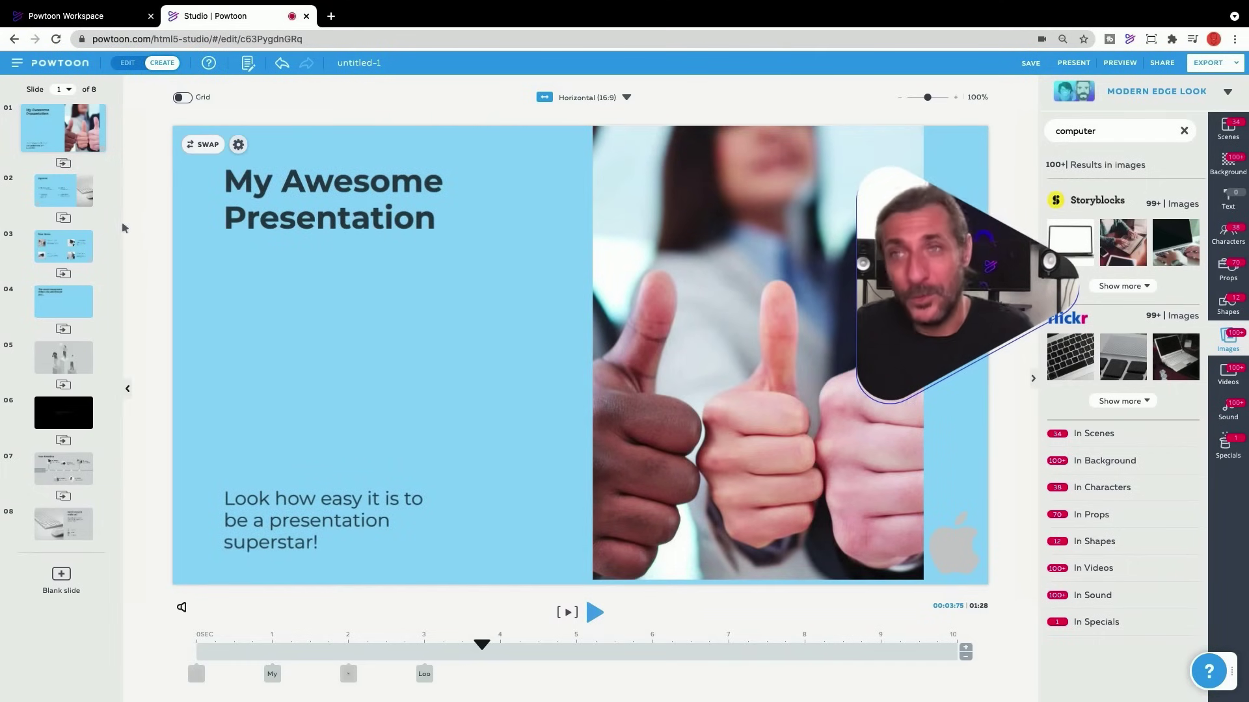
# Browse the transitions after slide 1, previewing Basic, Executive, Stylized and Camera effects.
pyautogui.click(64, 164)
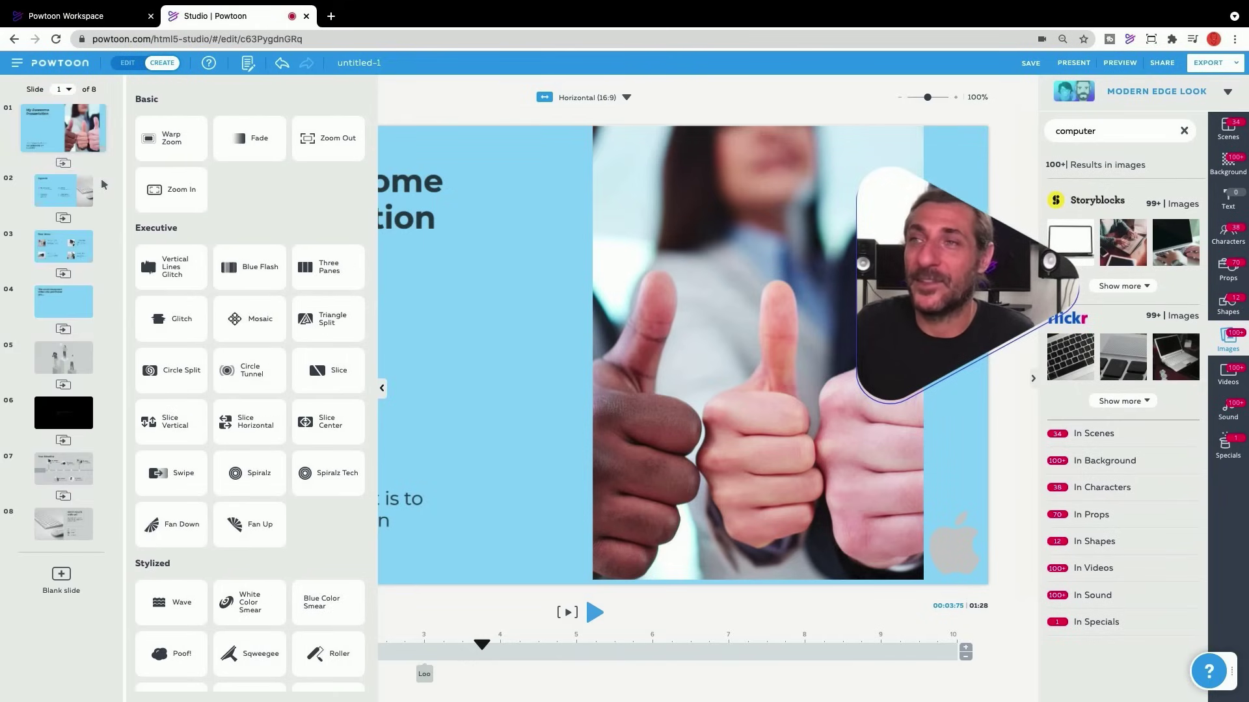
pyautogui.moveTo(90, 191)
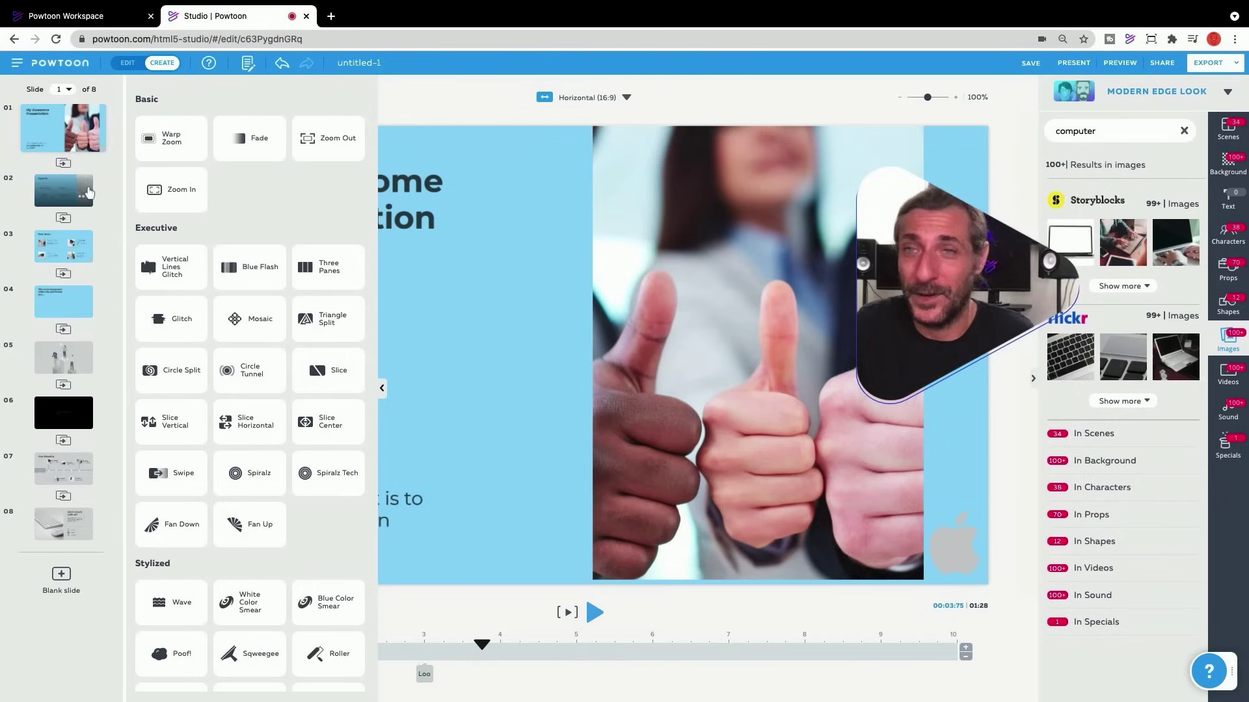
pyautogui.moveTo(168, 287)
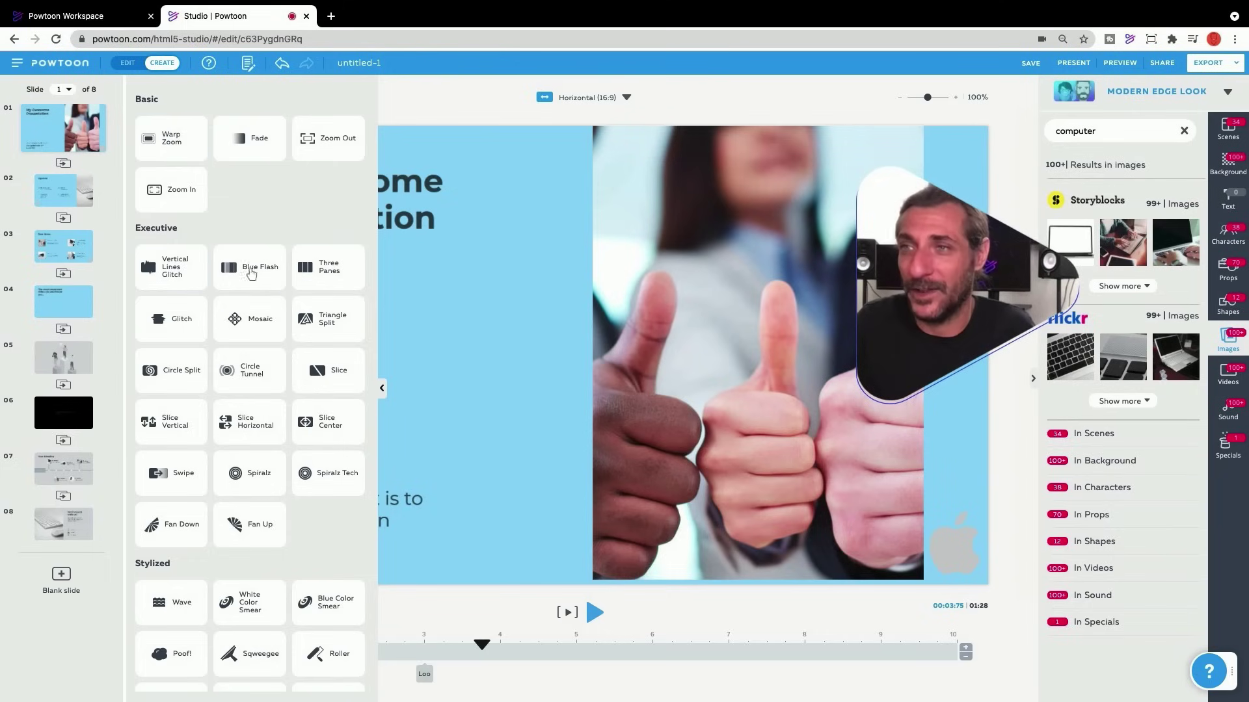
pyautogui.moveTo(317, 272)
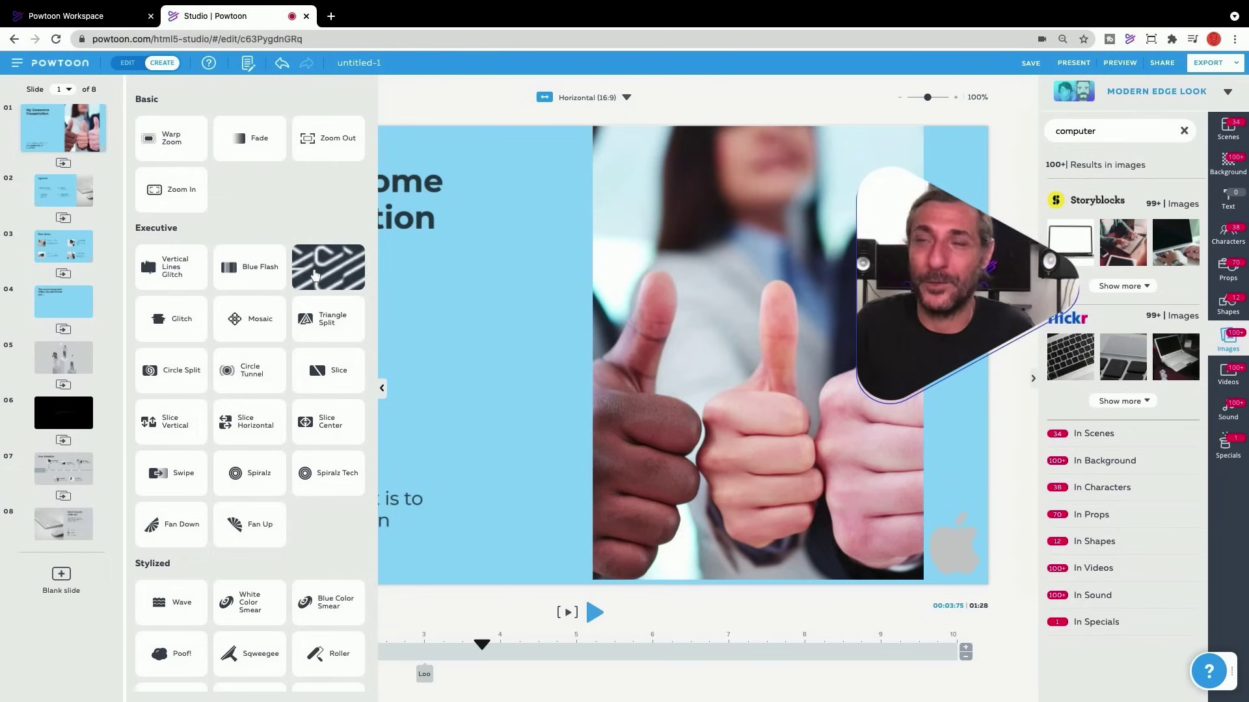
pyautogui.scroll(-3, 169, 423)
pyautogui.moveTo(168, 438)
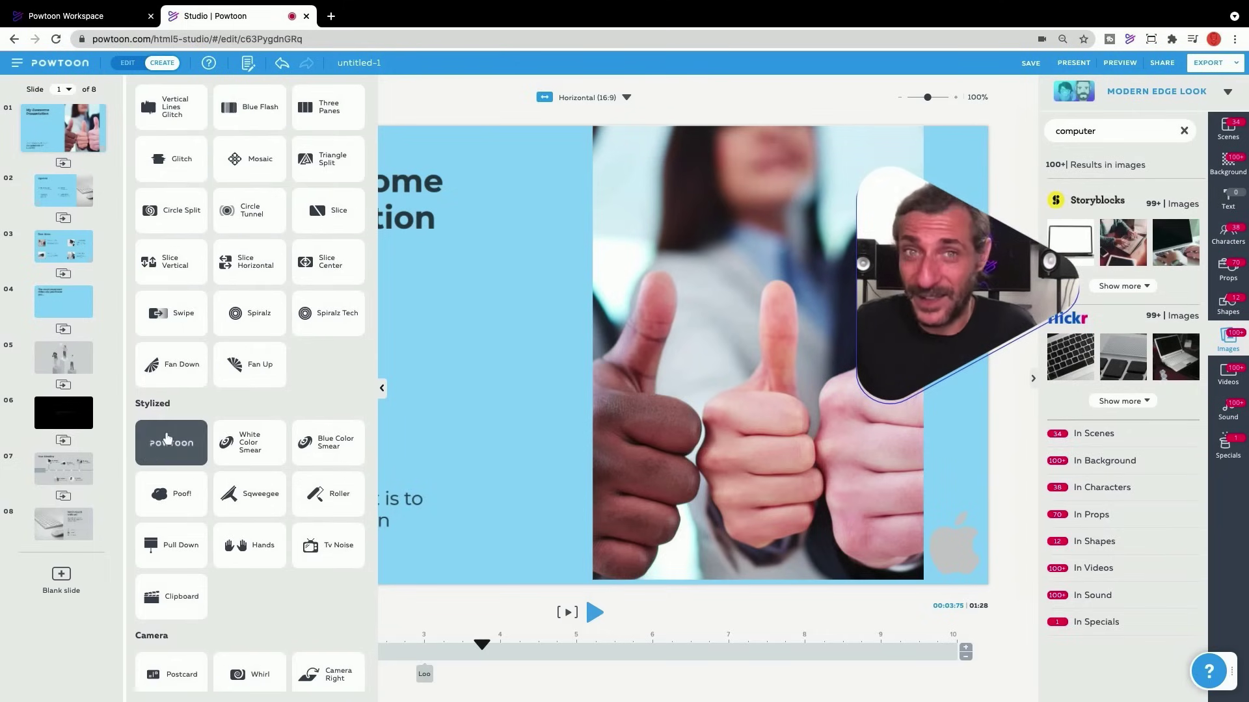
pyautogui.scroll(-3, 329, 423)
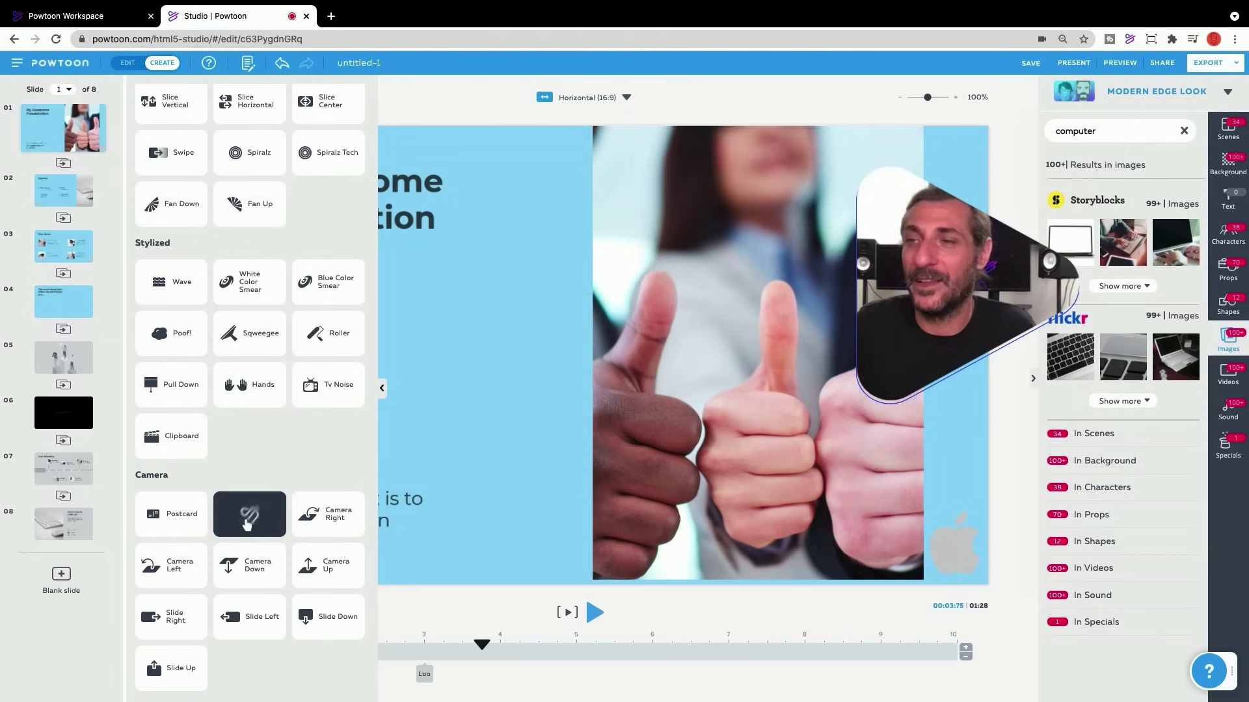
pyautogui.moveTo(330, 520)
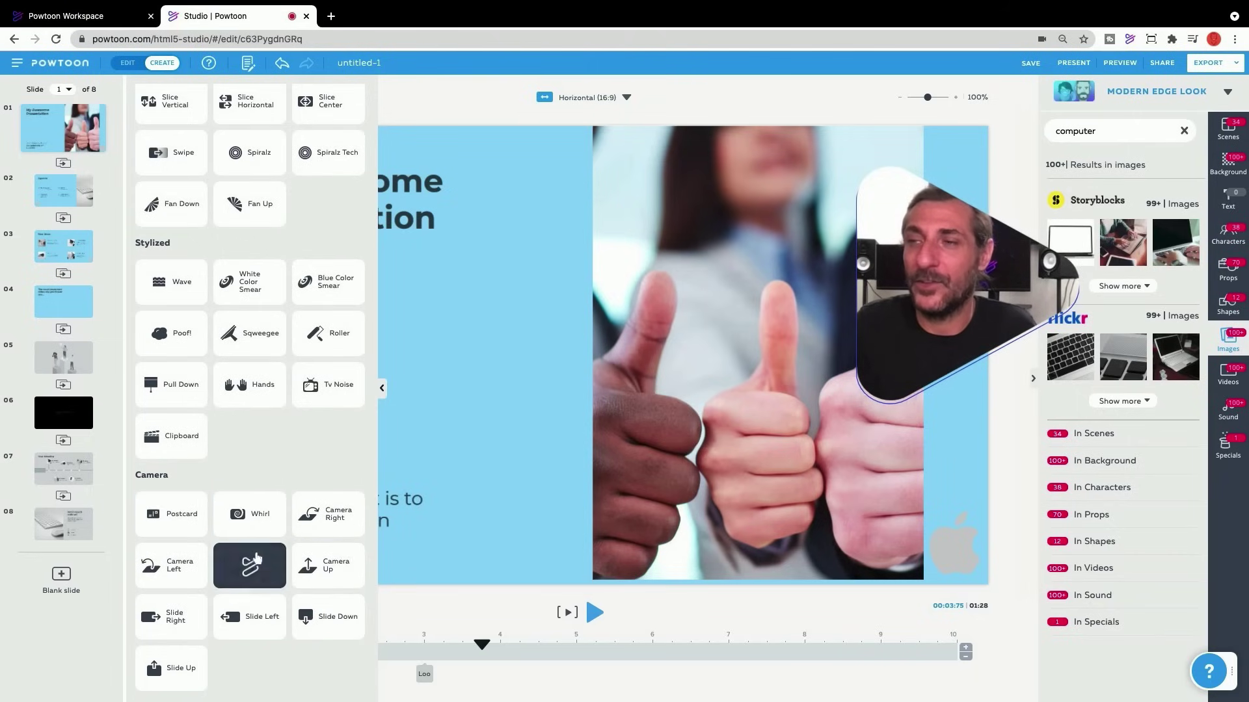
pyautogui.scroll(3, 245, 485)
pyautogui.scroll(3, 244, 480)
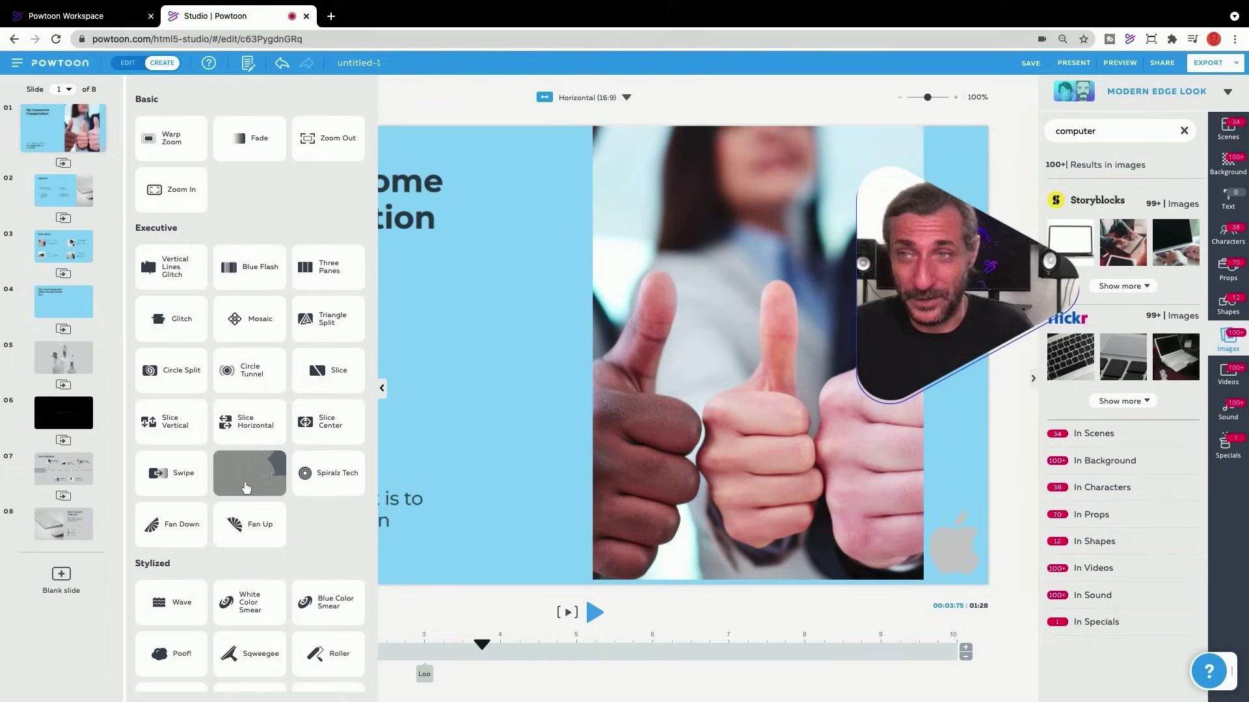